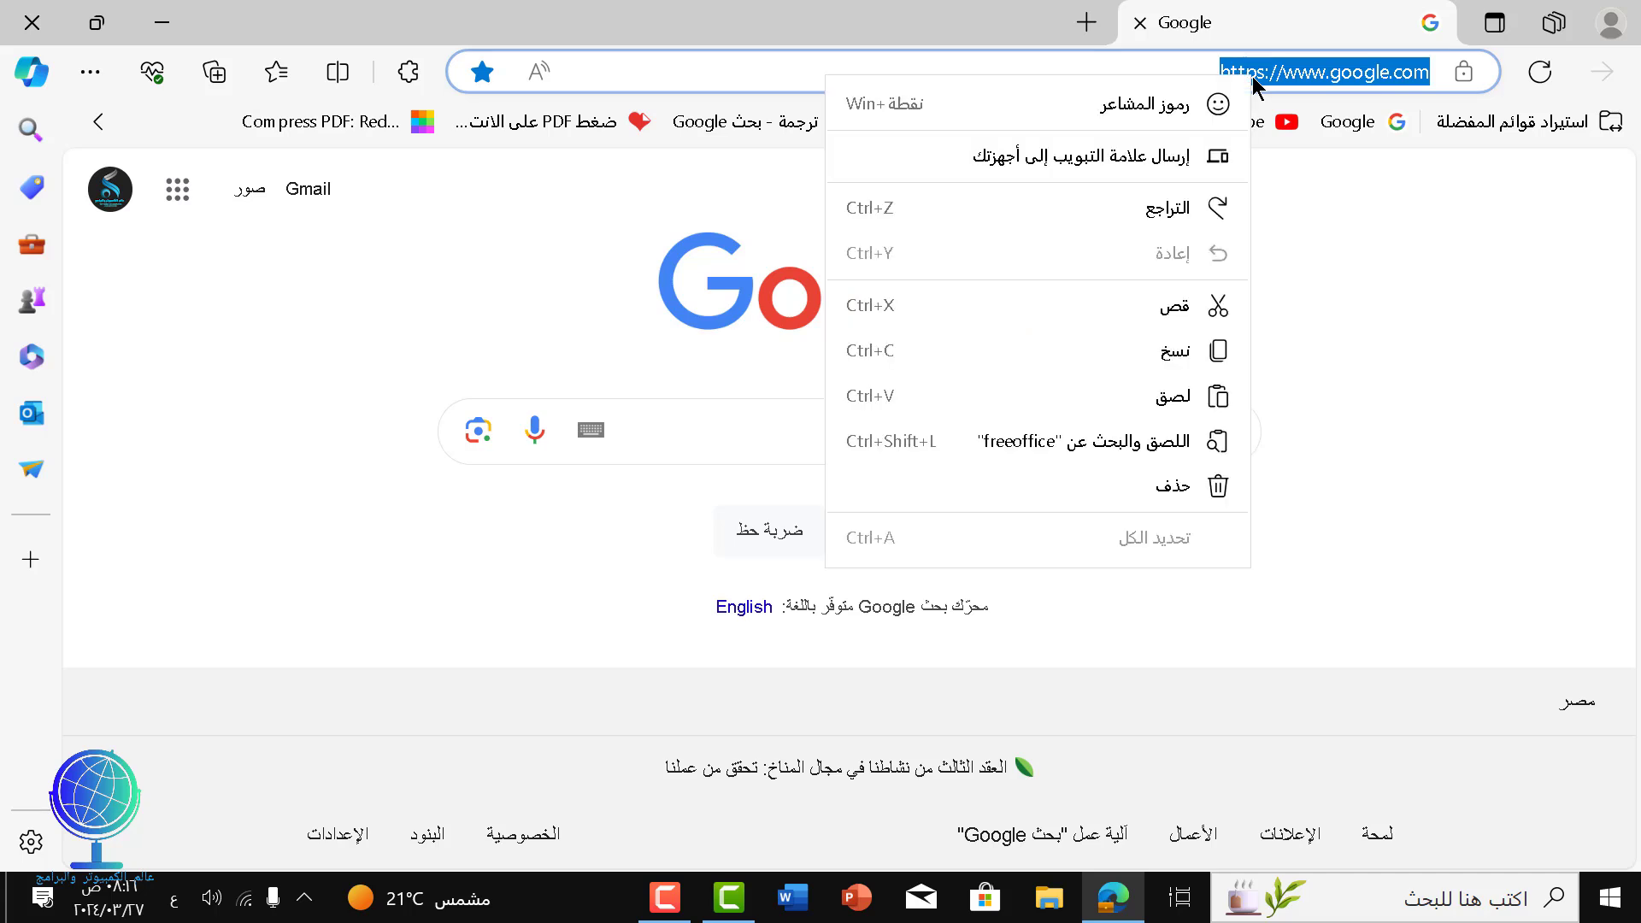
Step: Search the web for "freeoffice" and open the FreeOffice website from the results
left_click(1181, 394)
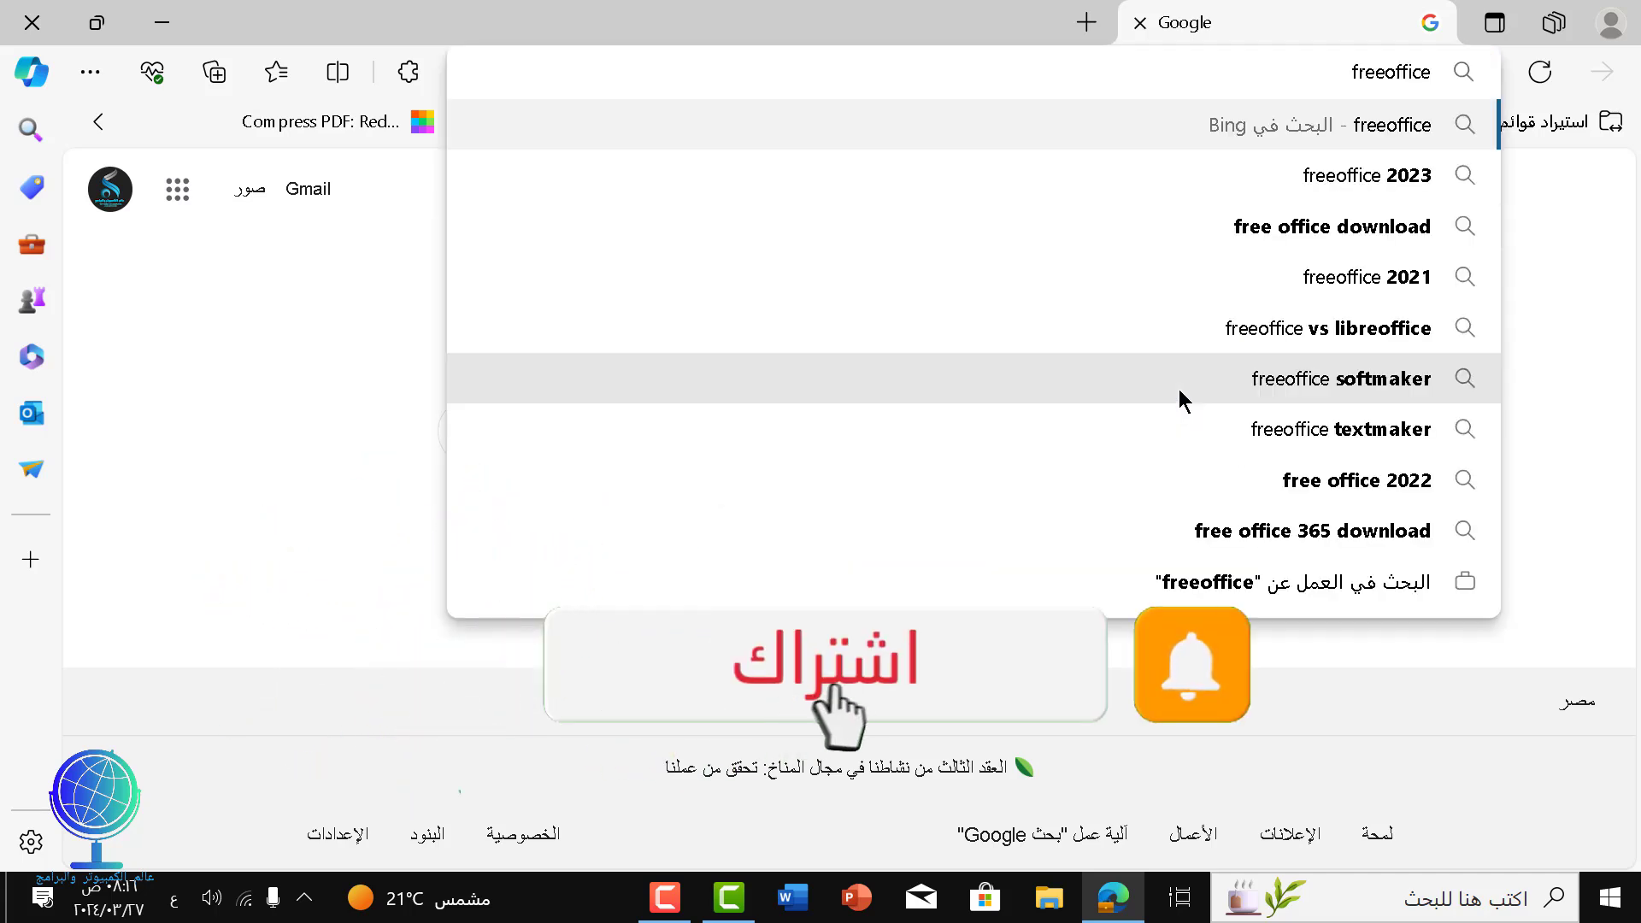
key("Return")
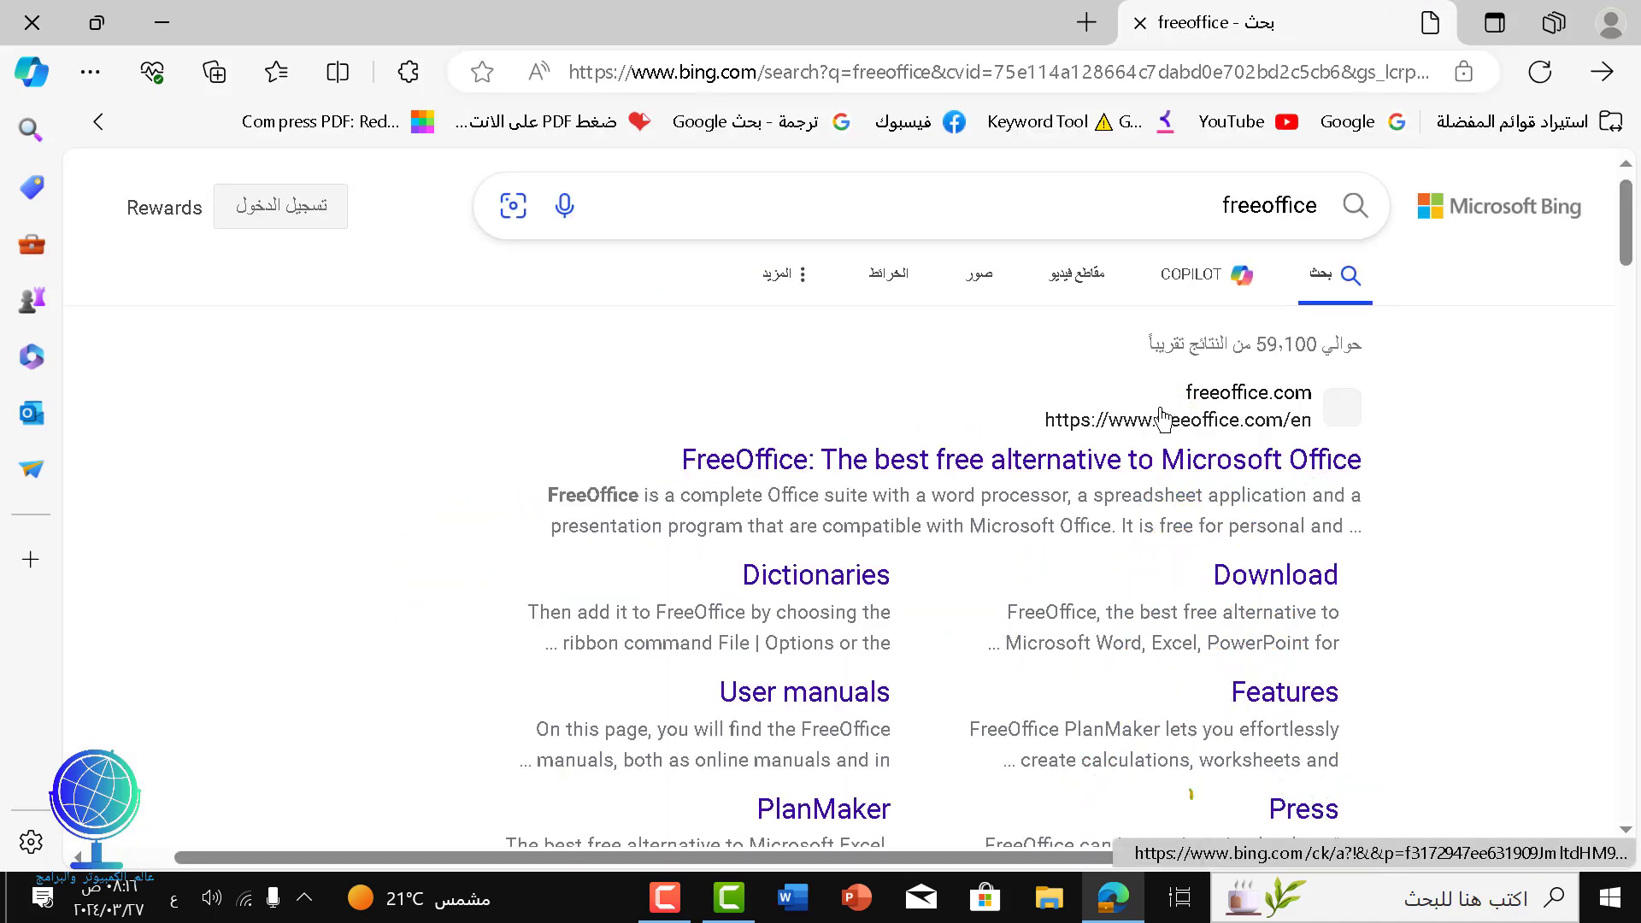
left_click(821, 461)
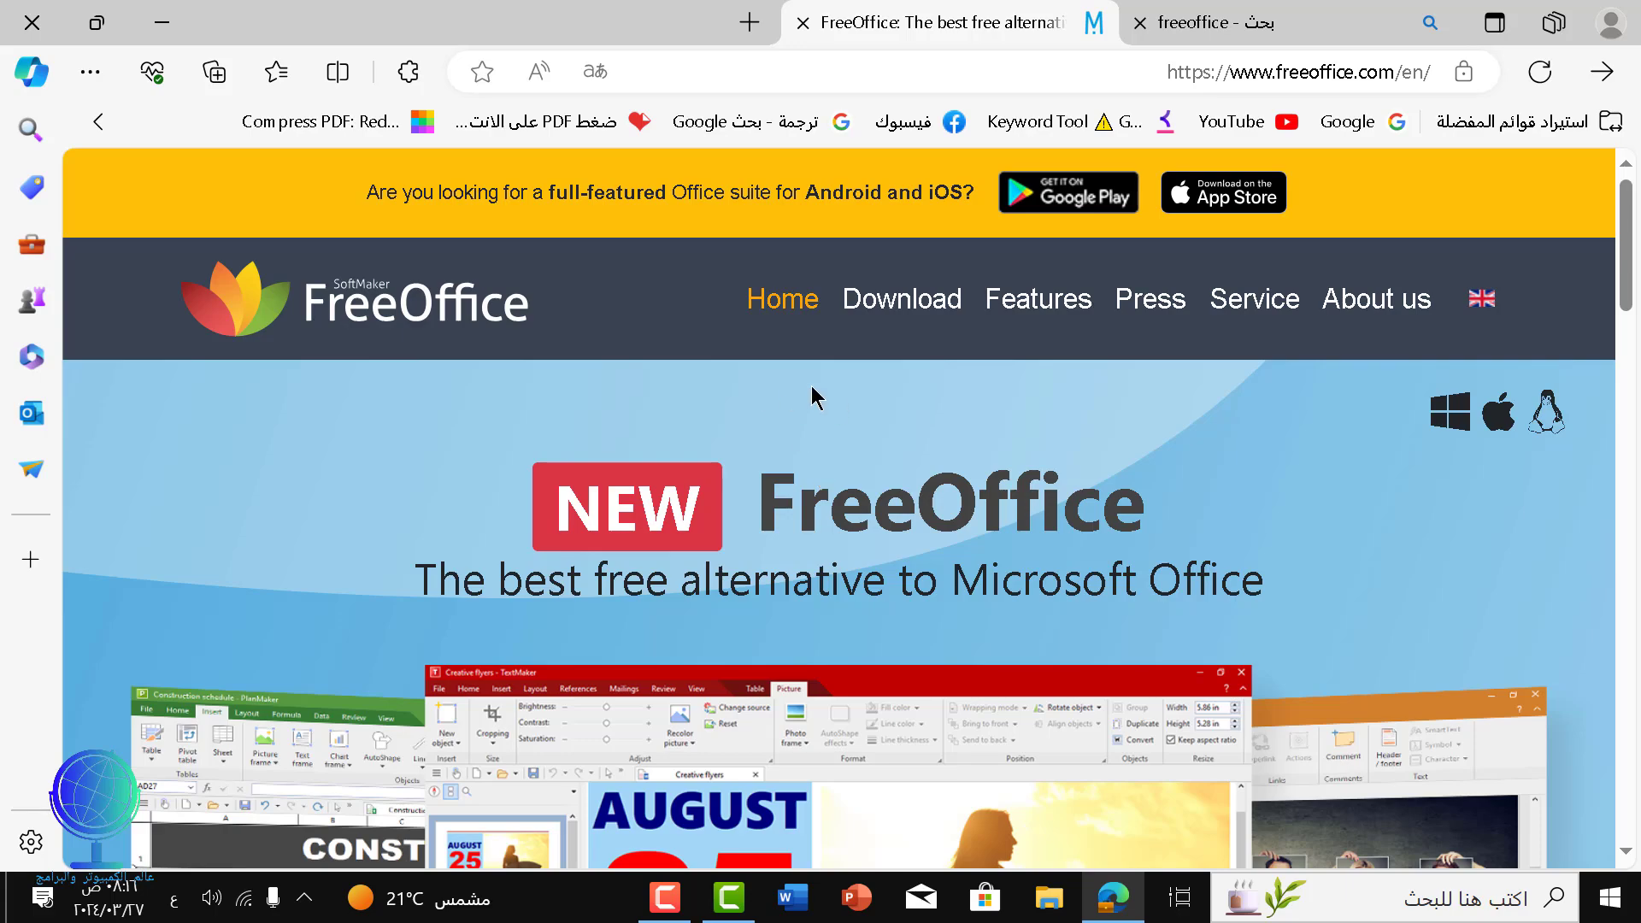
Step: Start the free download of freeoffice2021.msi from the FreeOffice site and close the browser
scroll(811, 385, "down", 8)
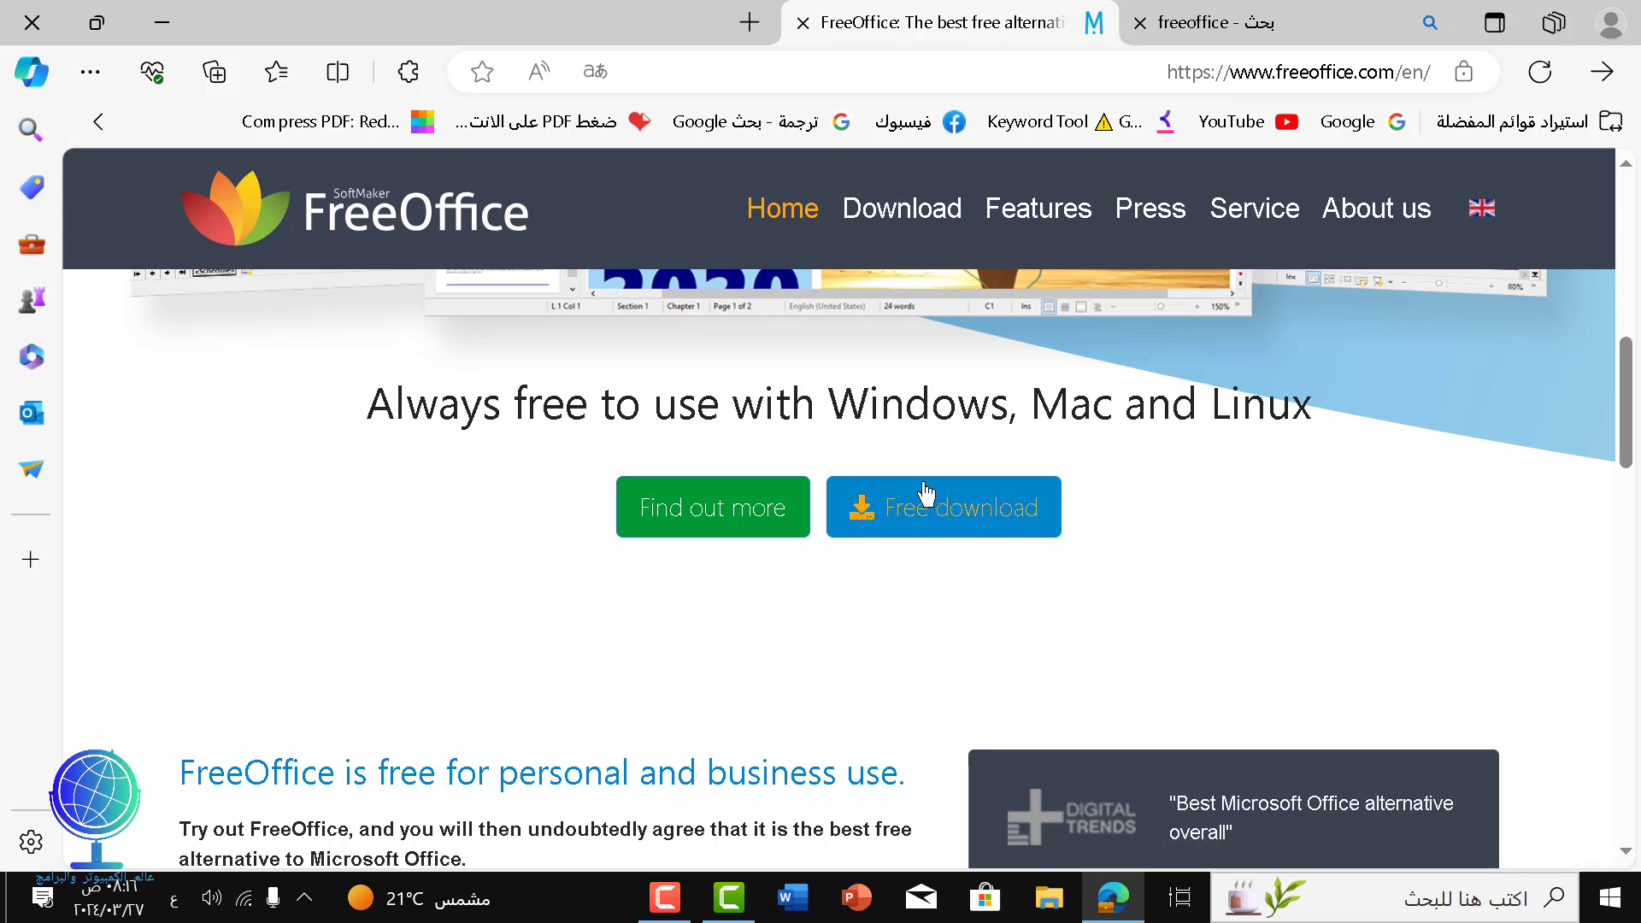
left_click(913, 523)
left_click(913, 523)
scroll(881, 617, "down", 5)
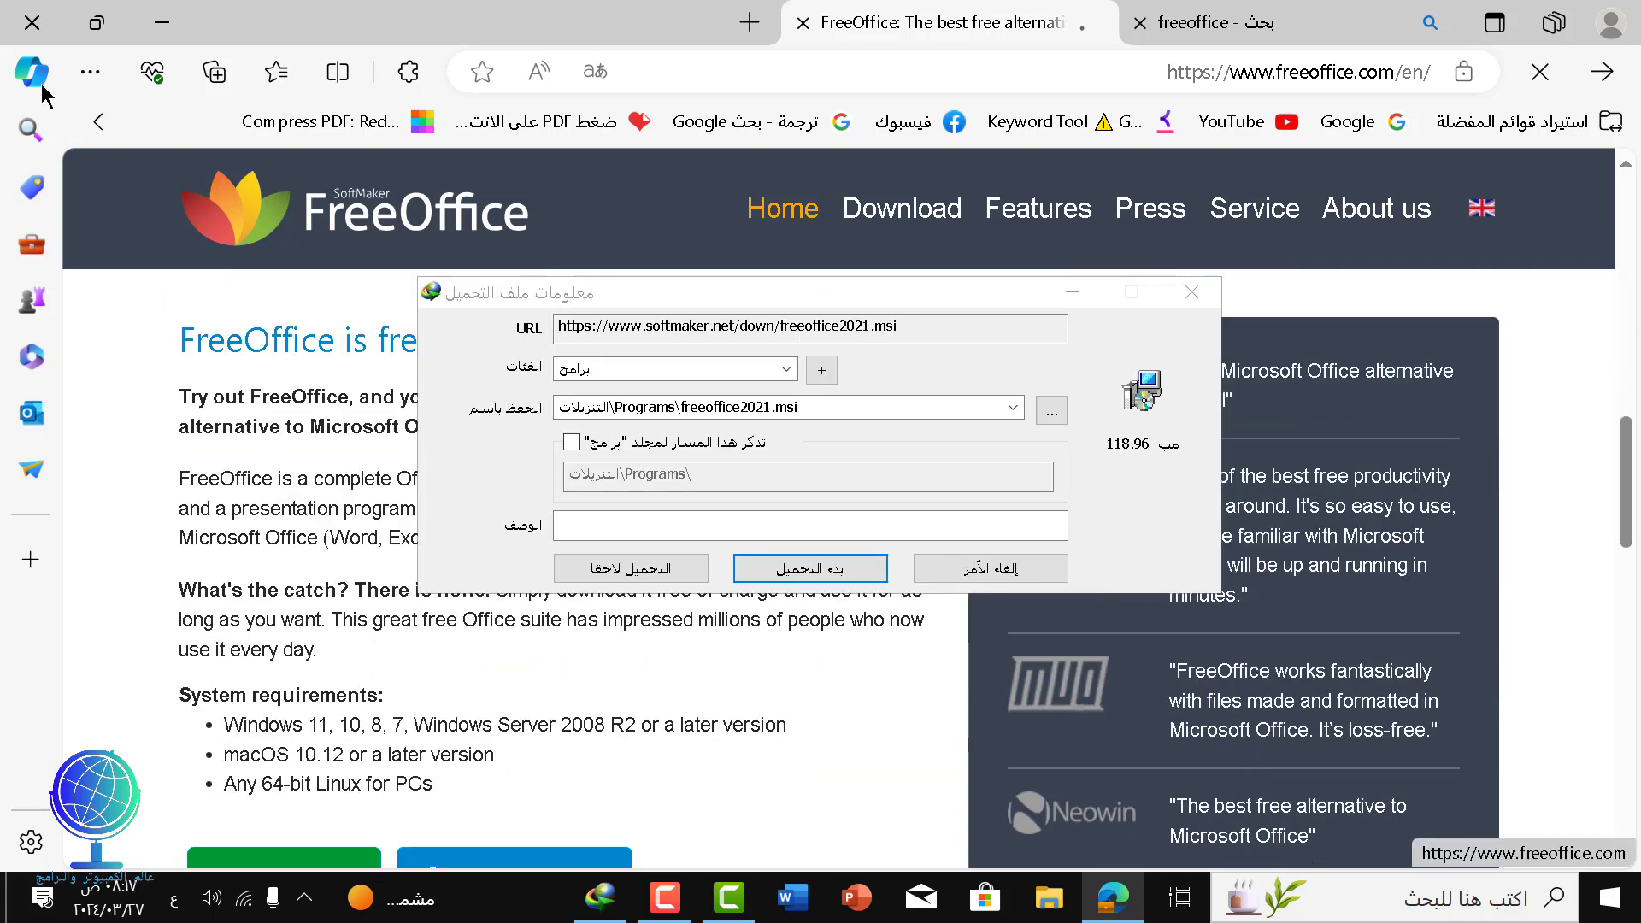
left_click(32, 22)
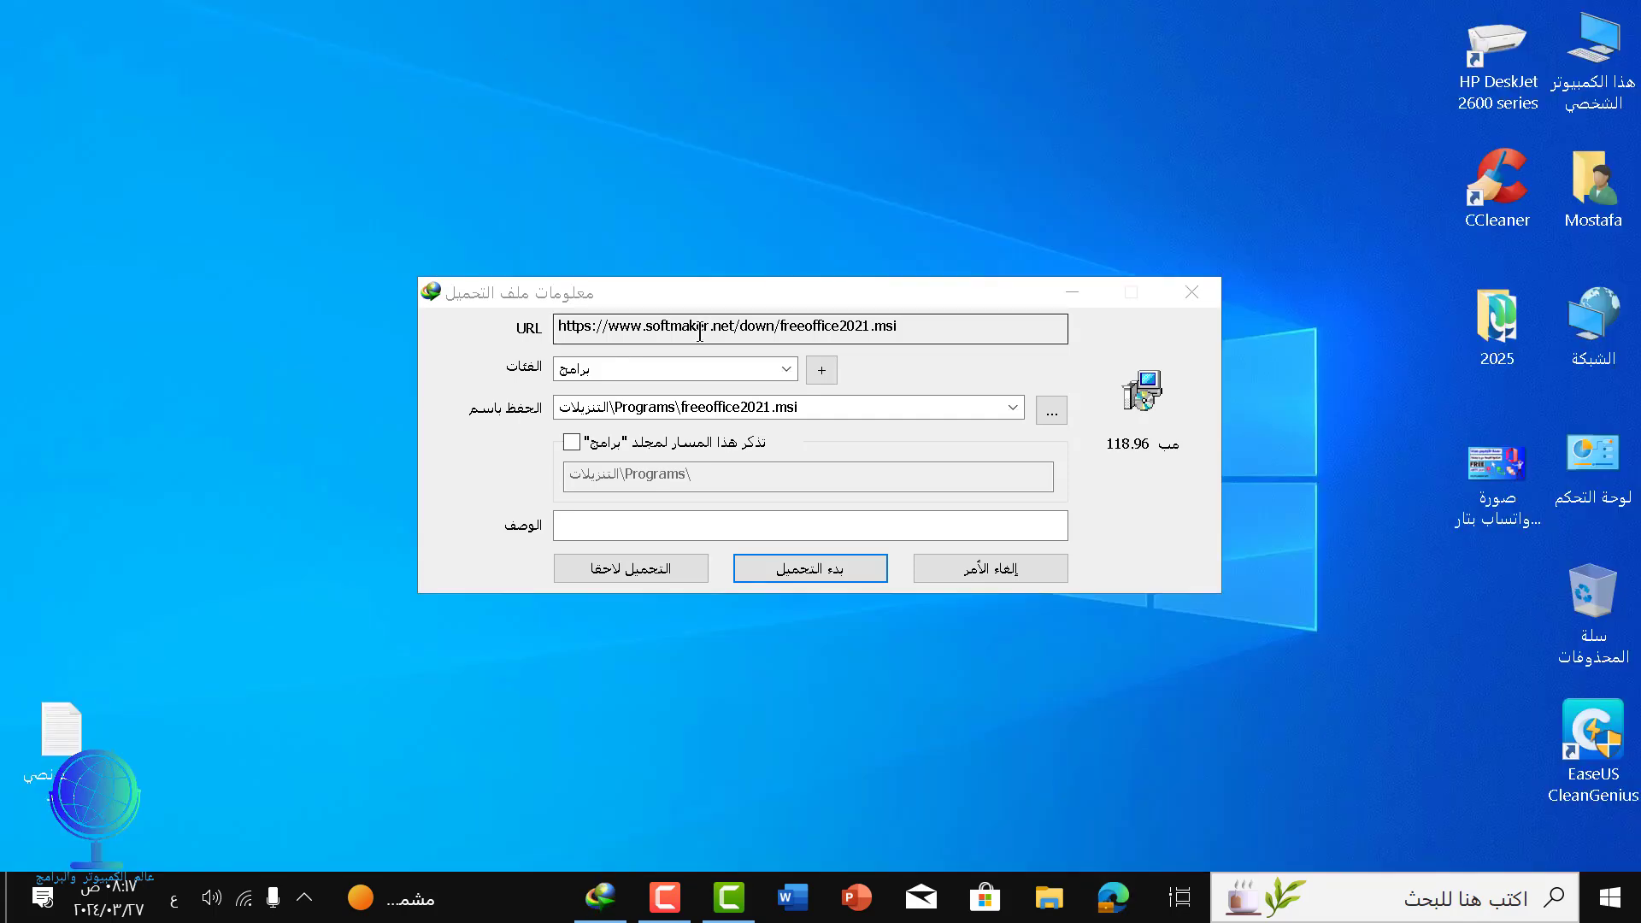
left_click(838, 569)
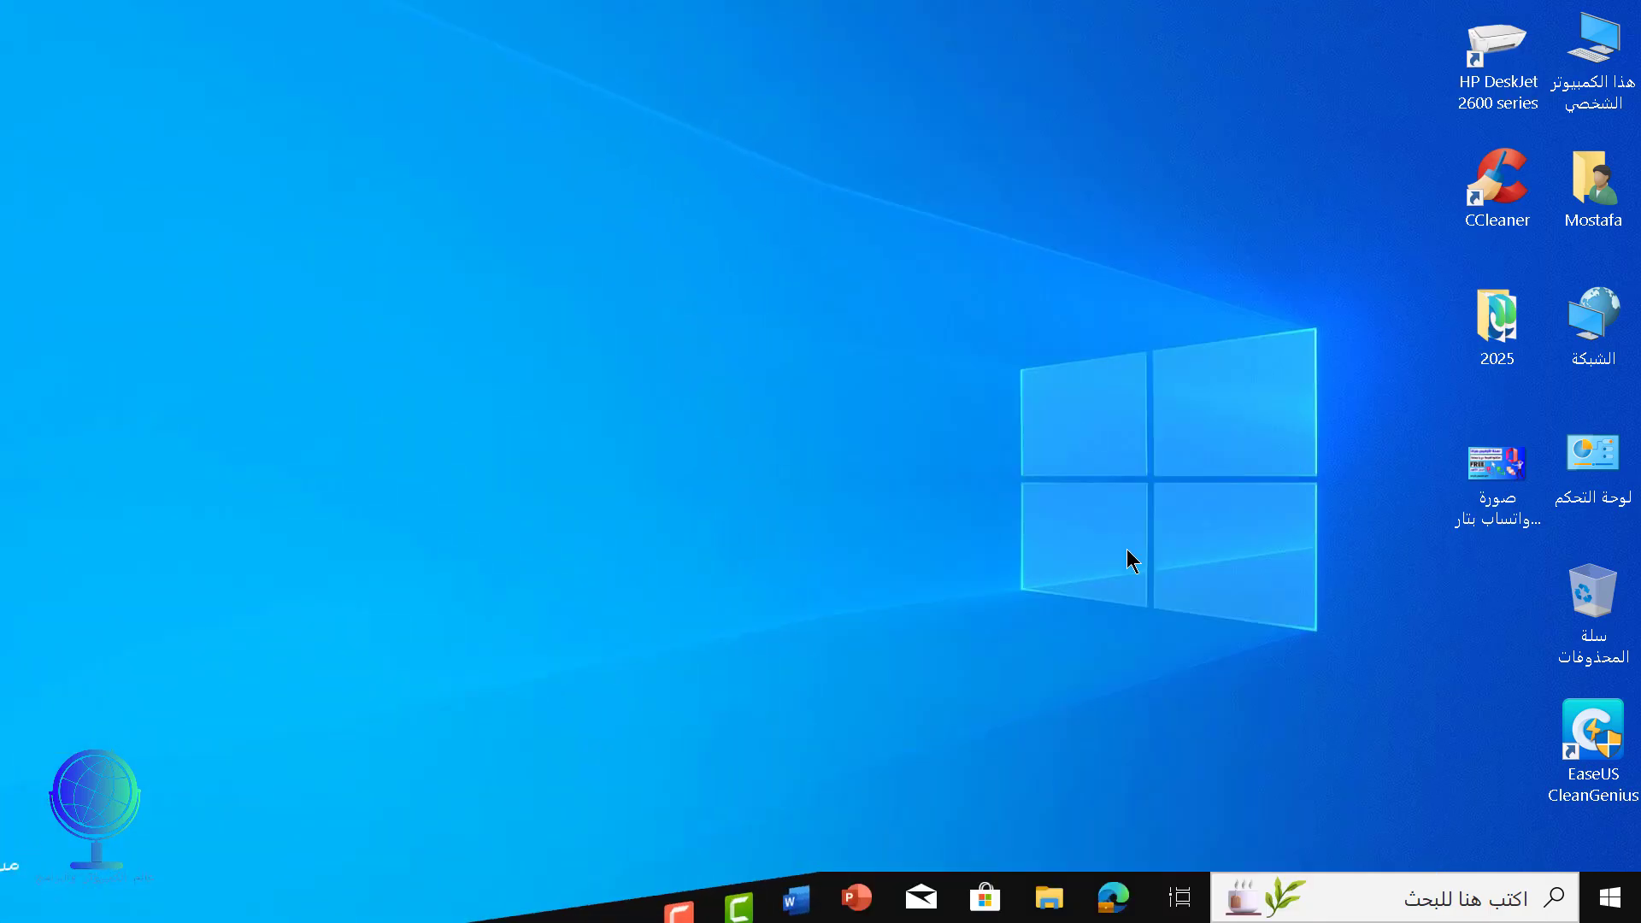
Step: Open the Programs folder inside the user's Downloads folder
double_click(1586, 189)
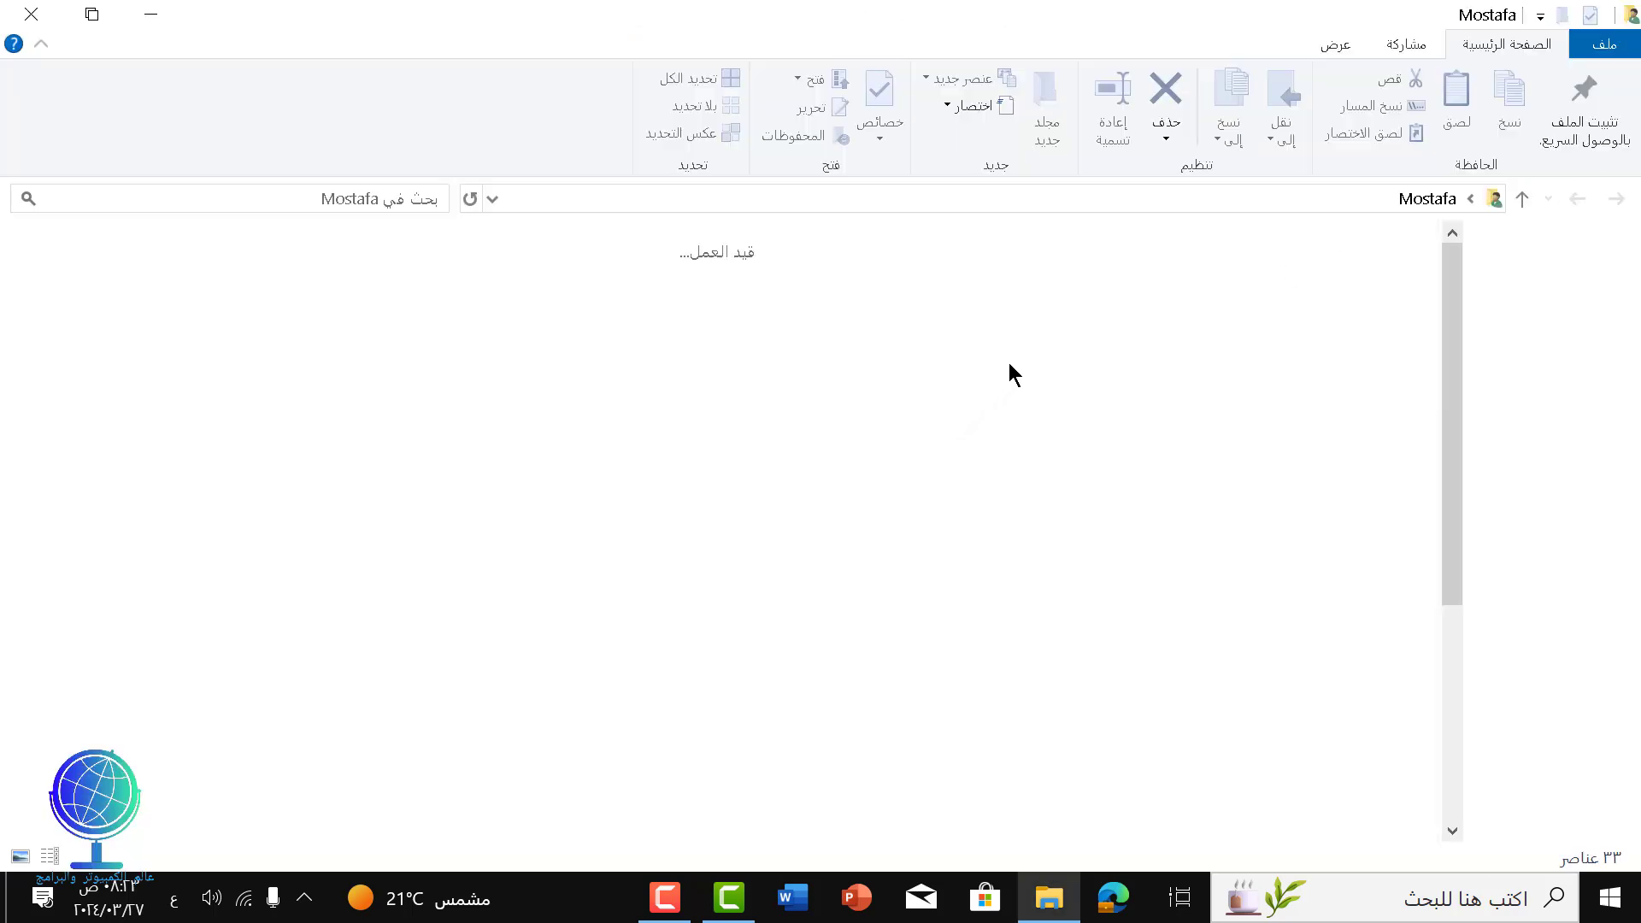
left_click(983, 303)
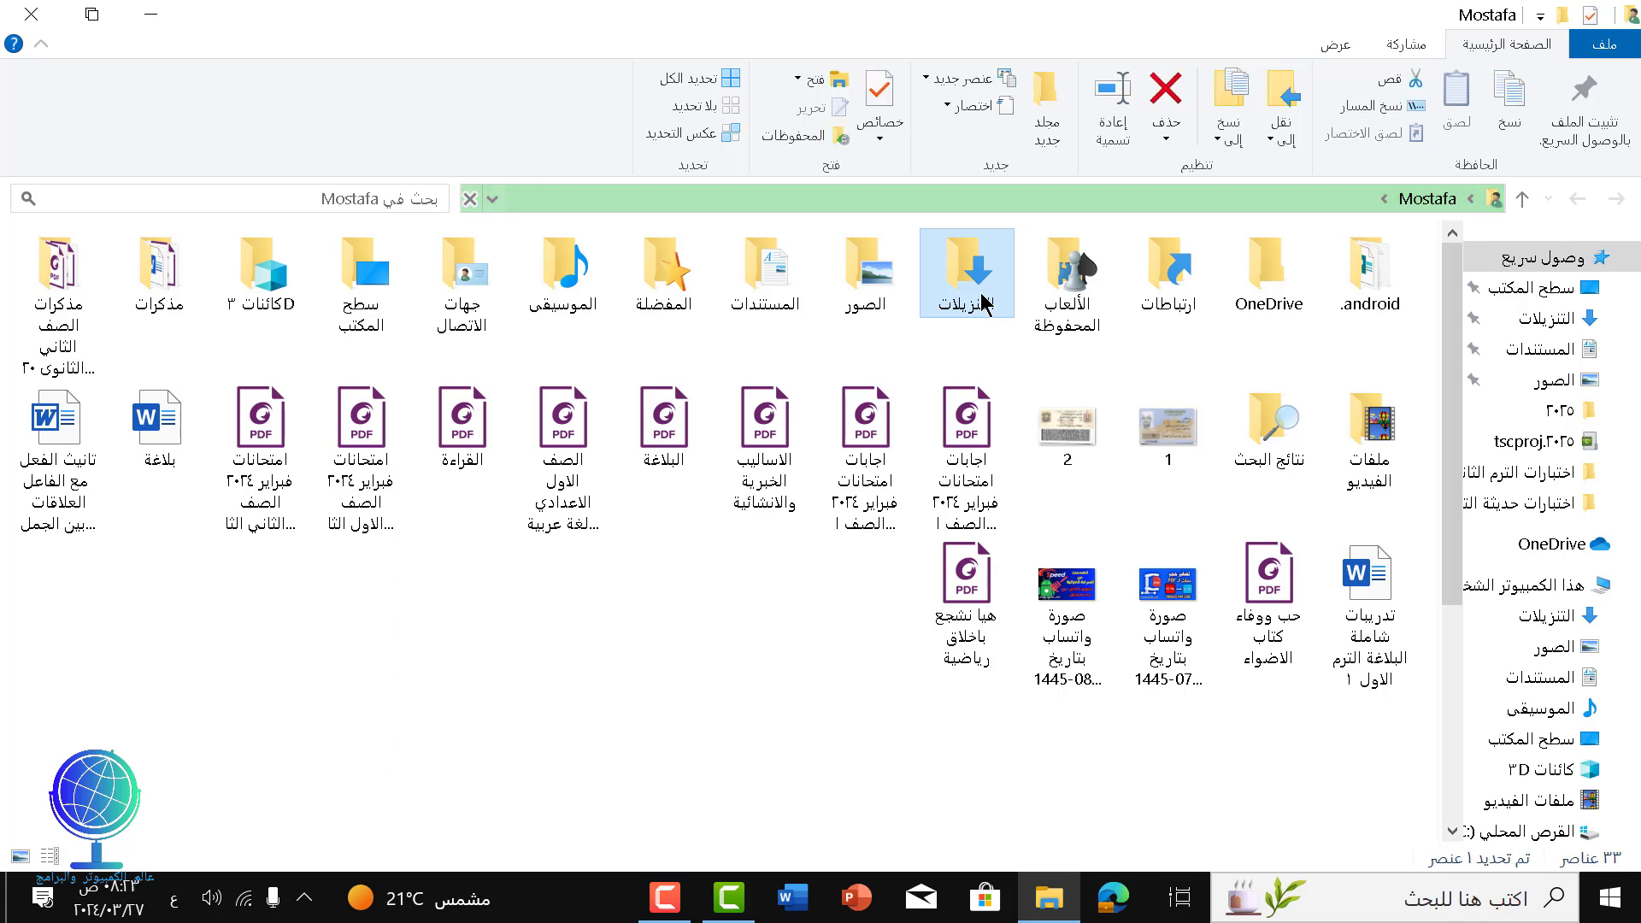
double_click(983, 303)
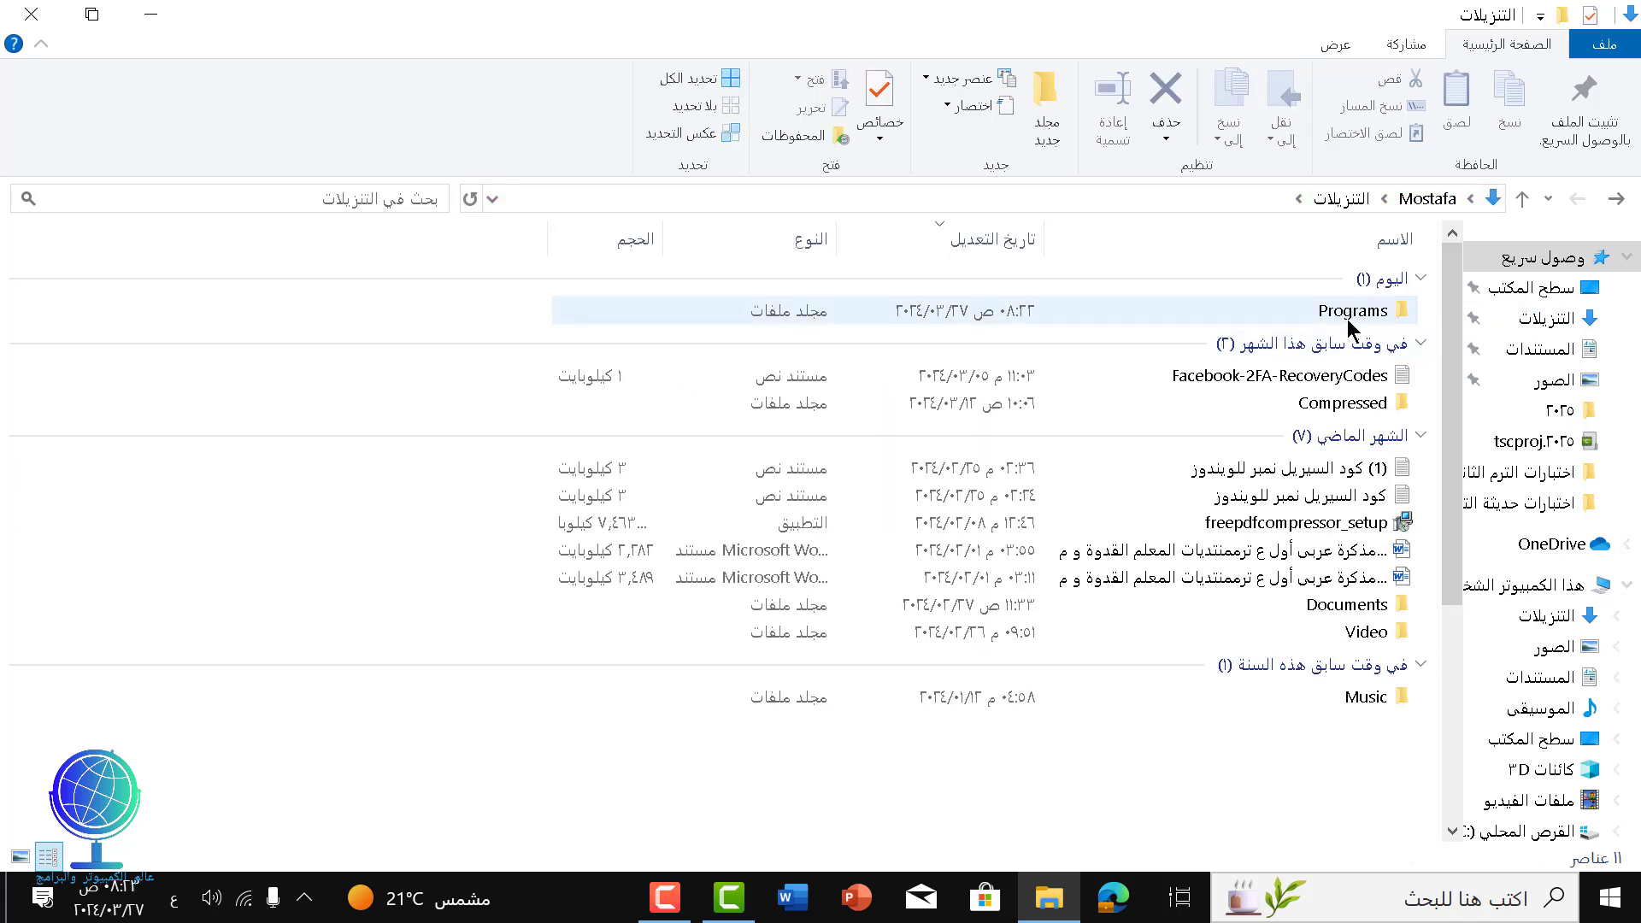
left_click(1348, 318)
double_click(1347, 320)
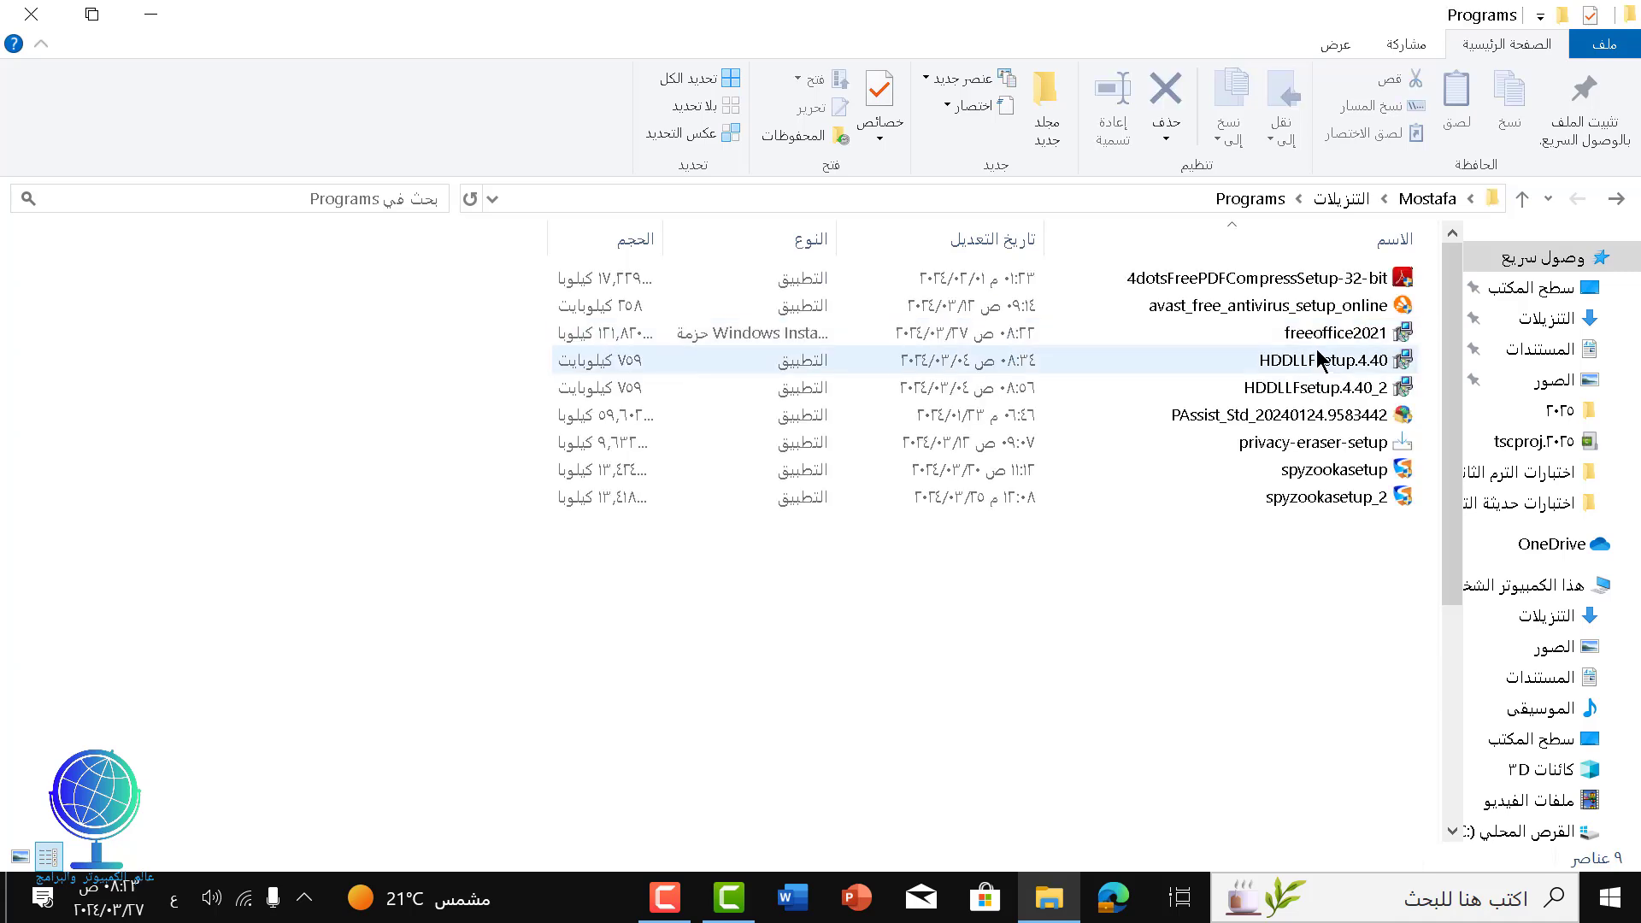
Step: Move the freeoffice2021 installer from the Programs folder to the desktop using cut and paste
left_click(1331, 336)
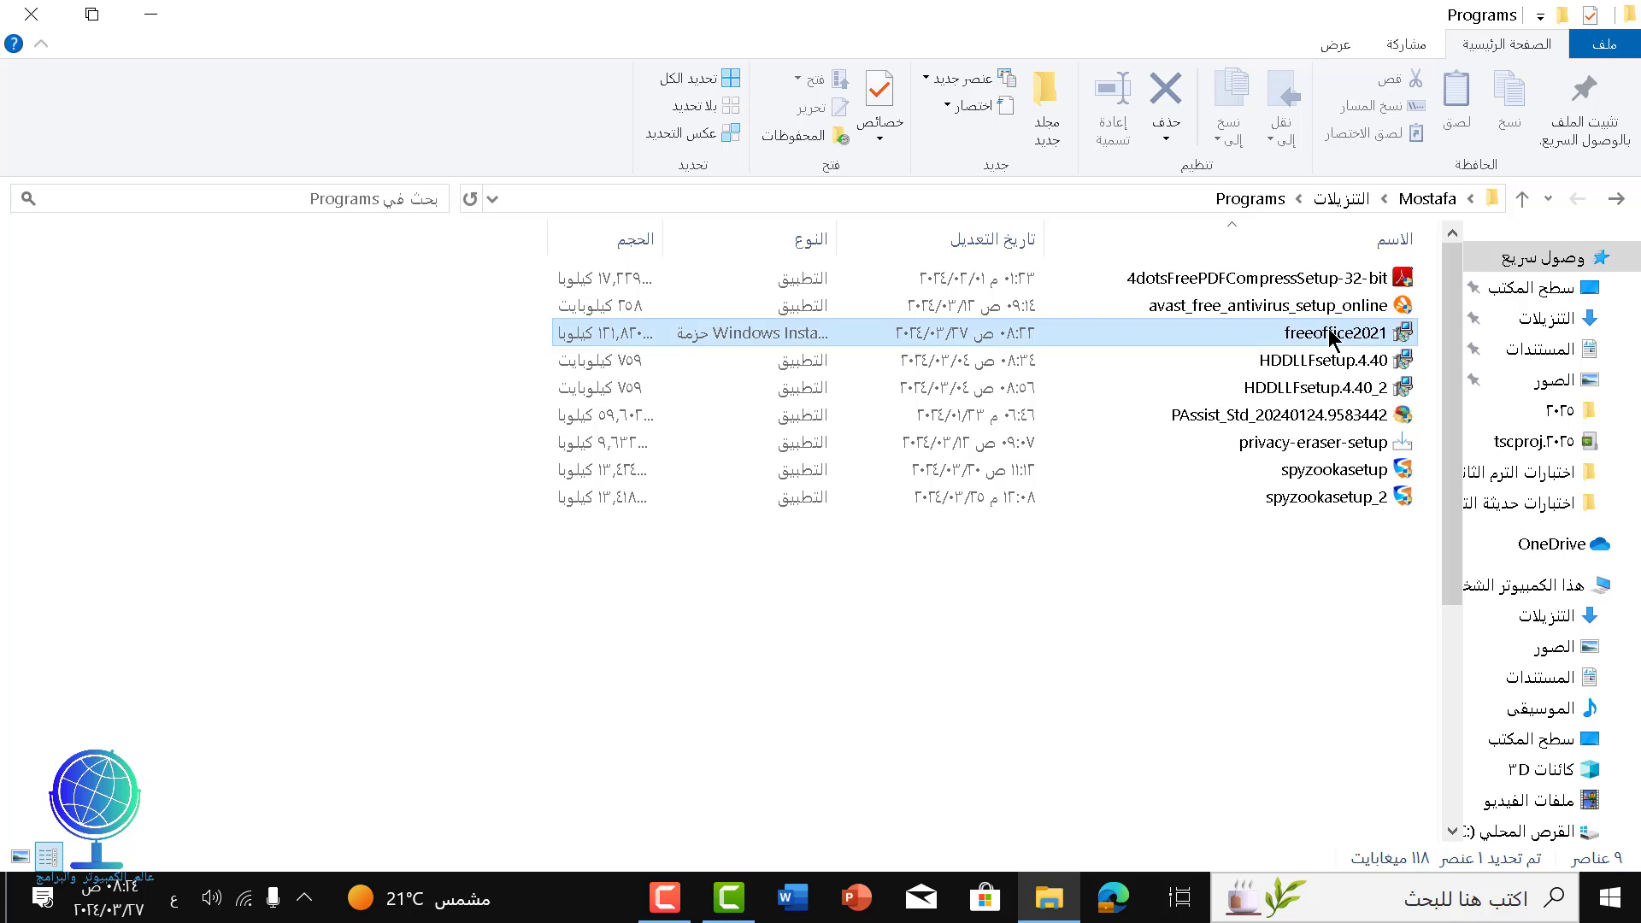
right_click(1330, 336)
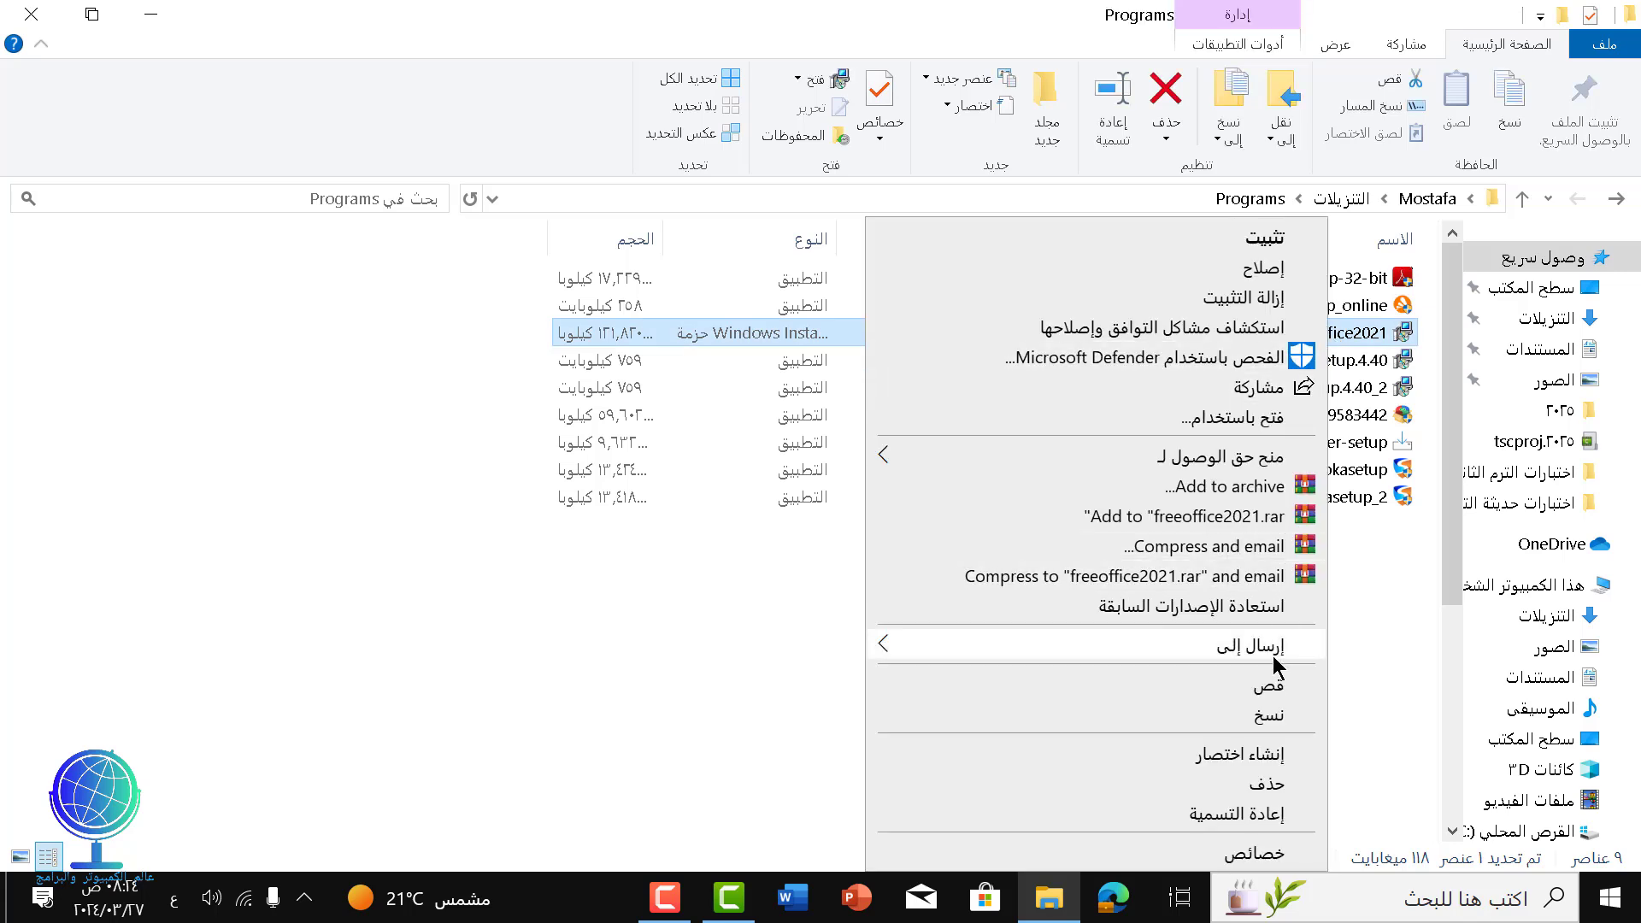
left_click(1264, 685)
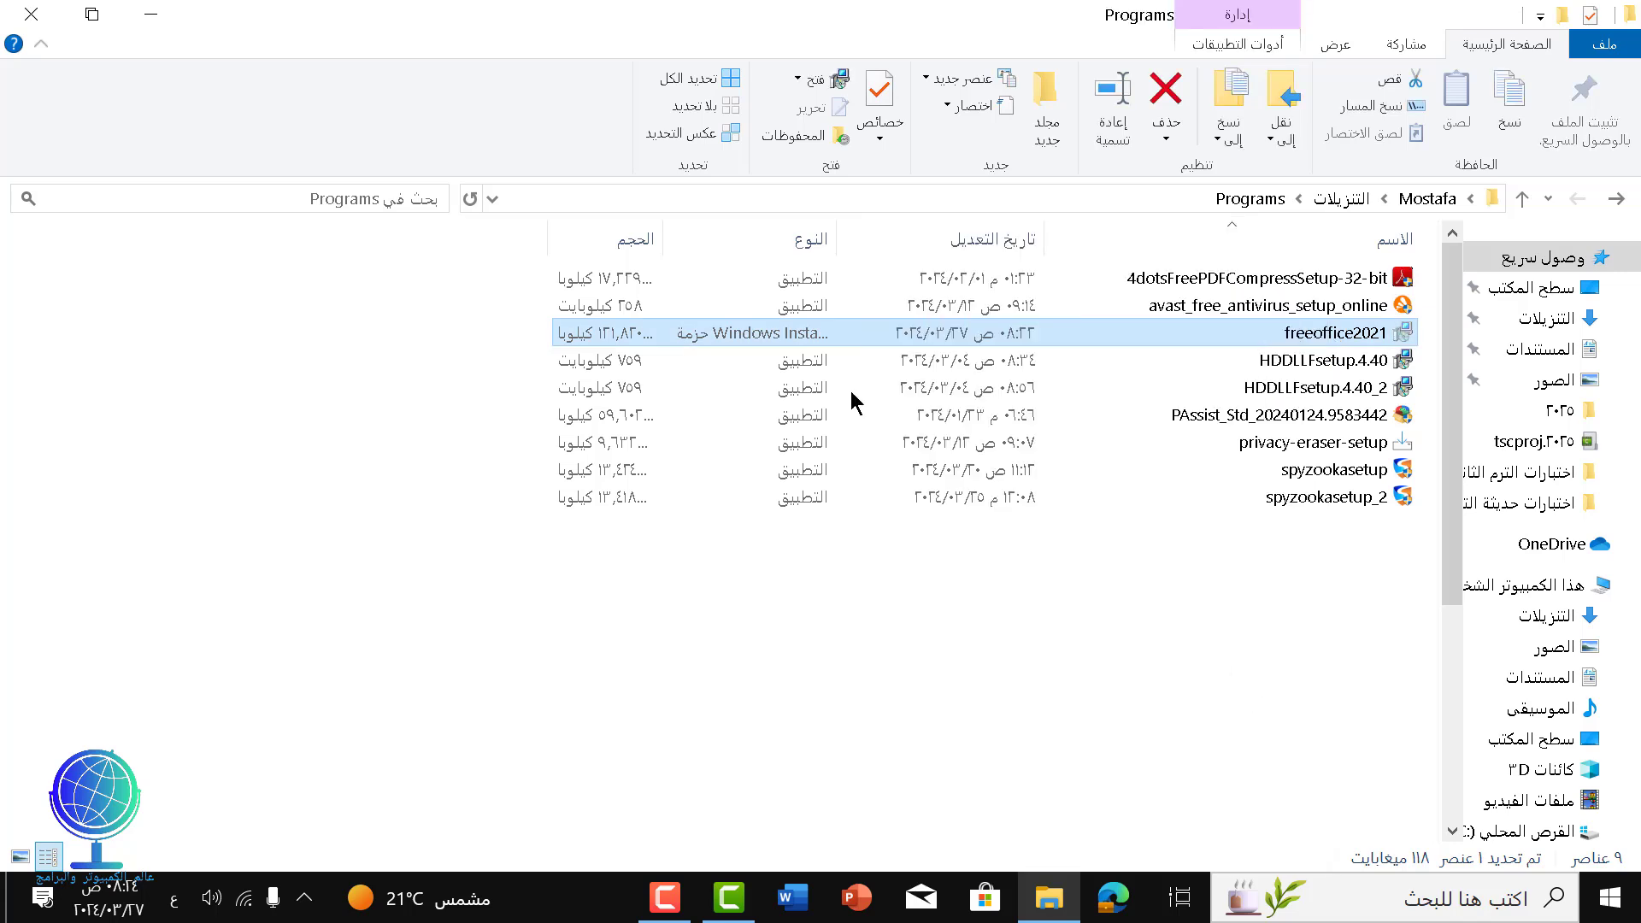
left_click(89, 14)
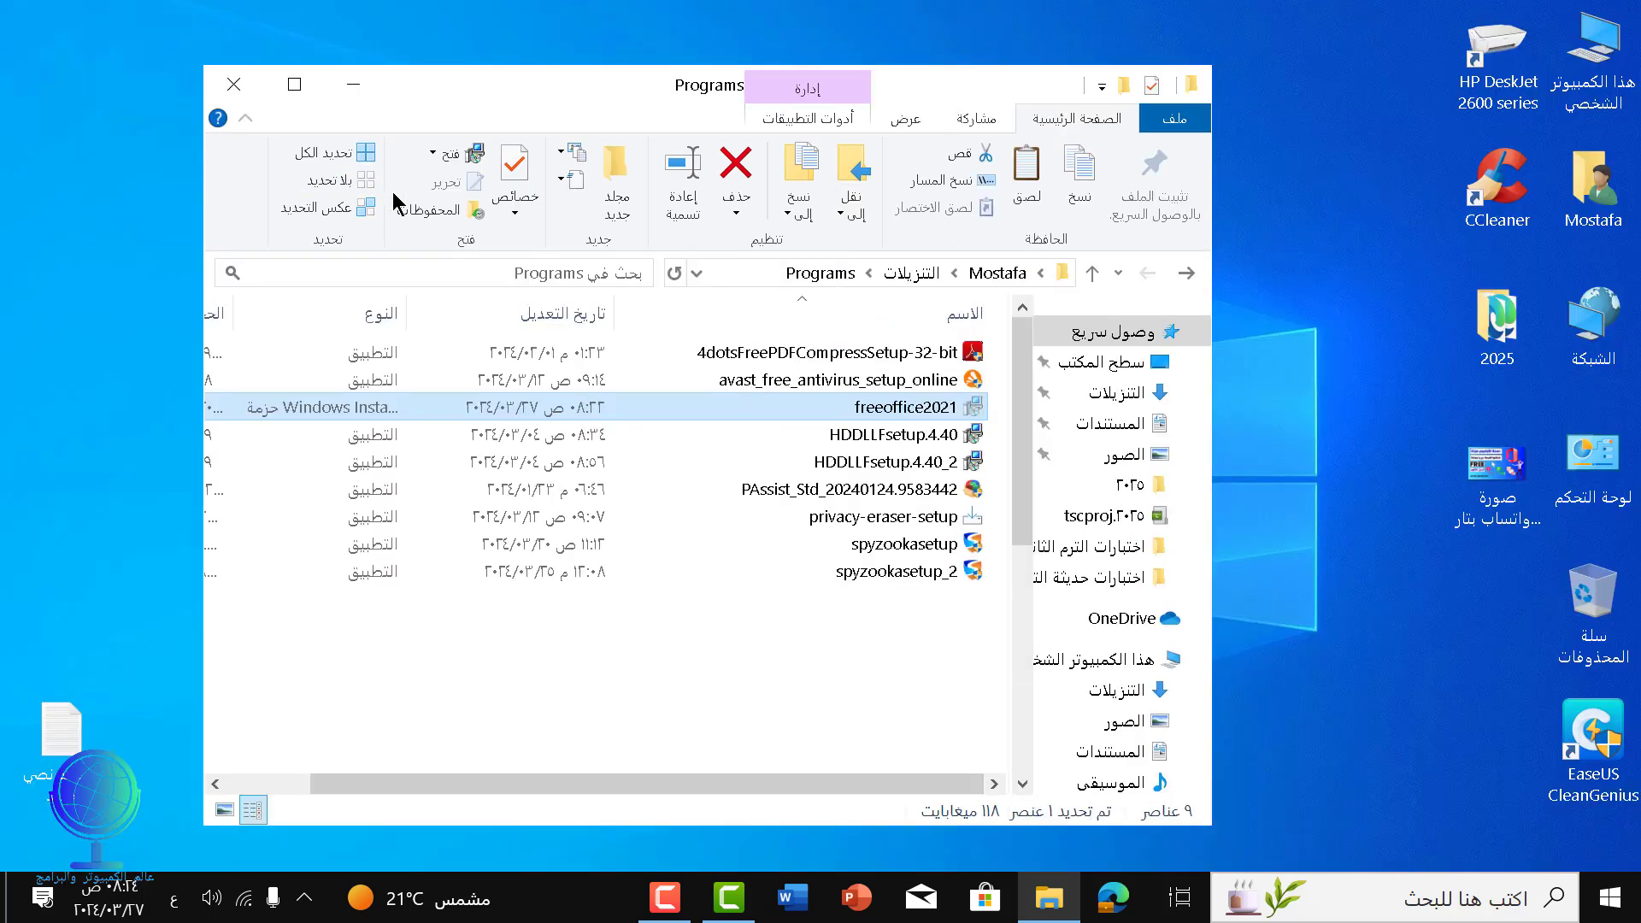
left_click(292, 100)
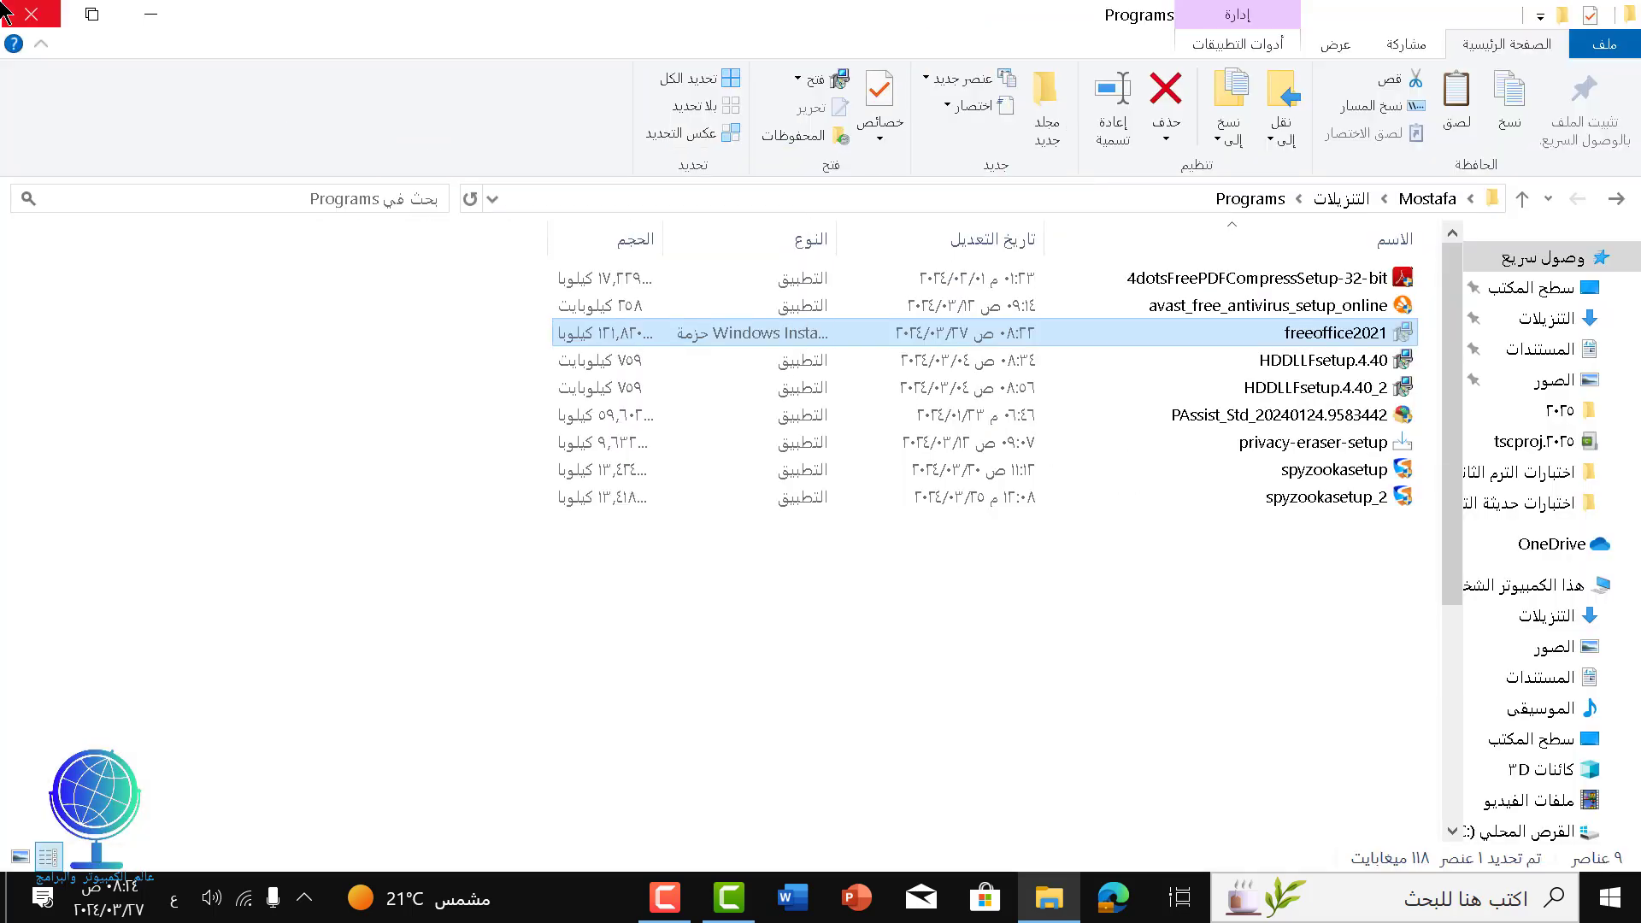
left_click(130, 26)
right_click(564, 207)
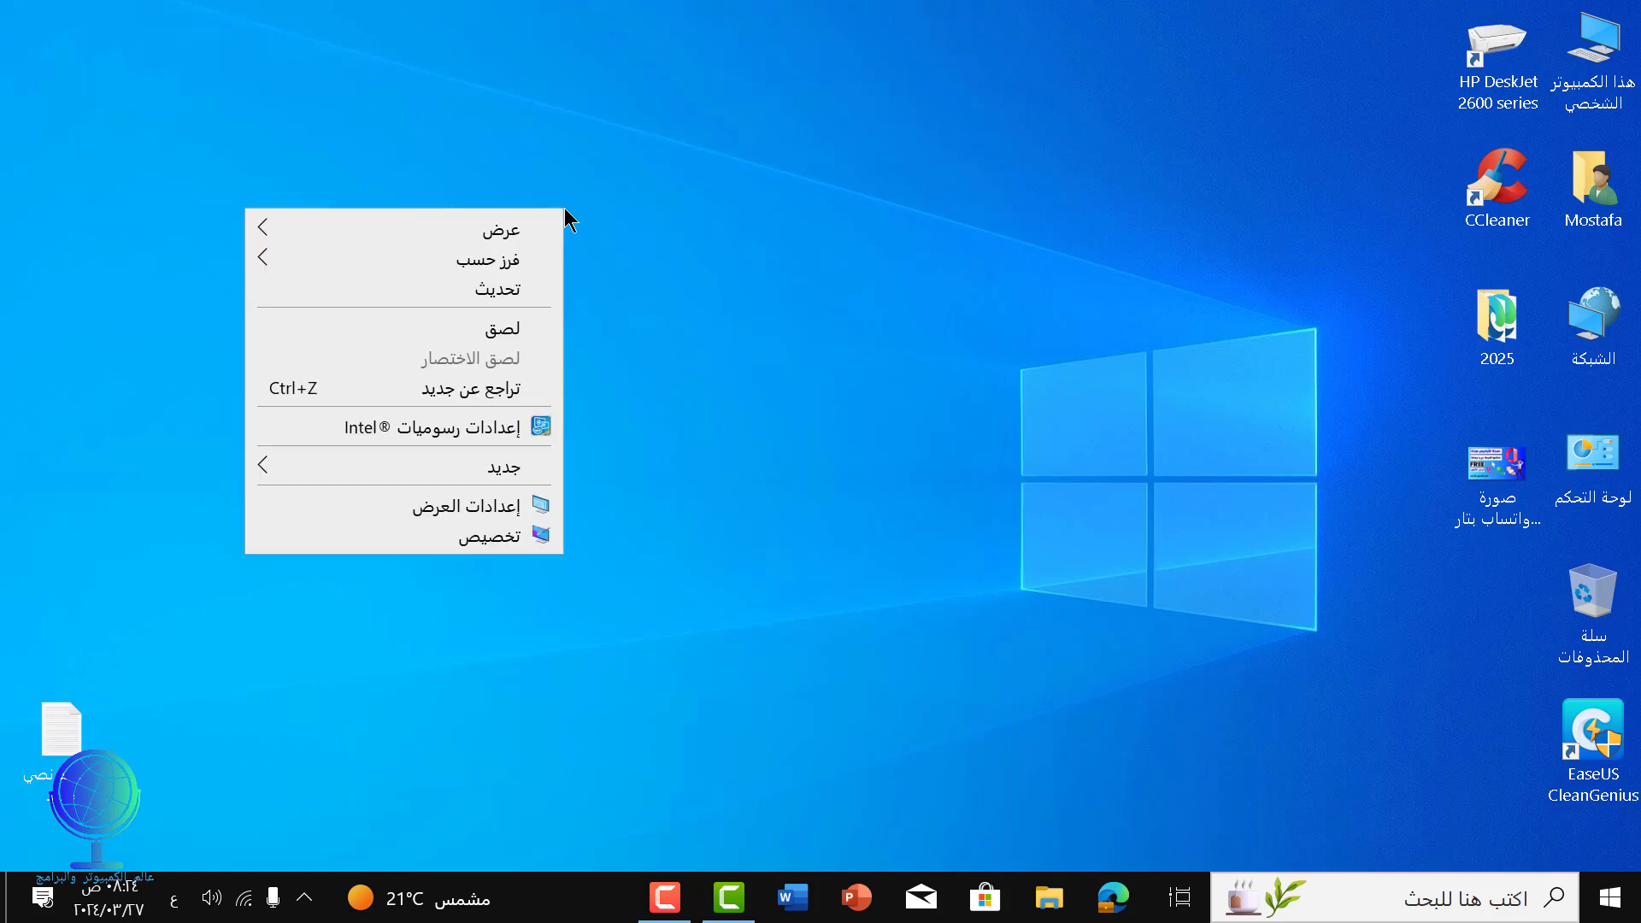
left_click(525, 334)
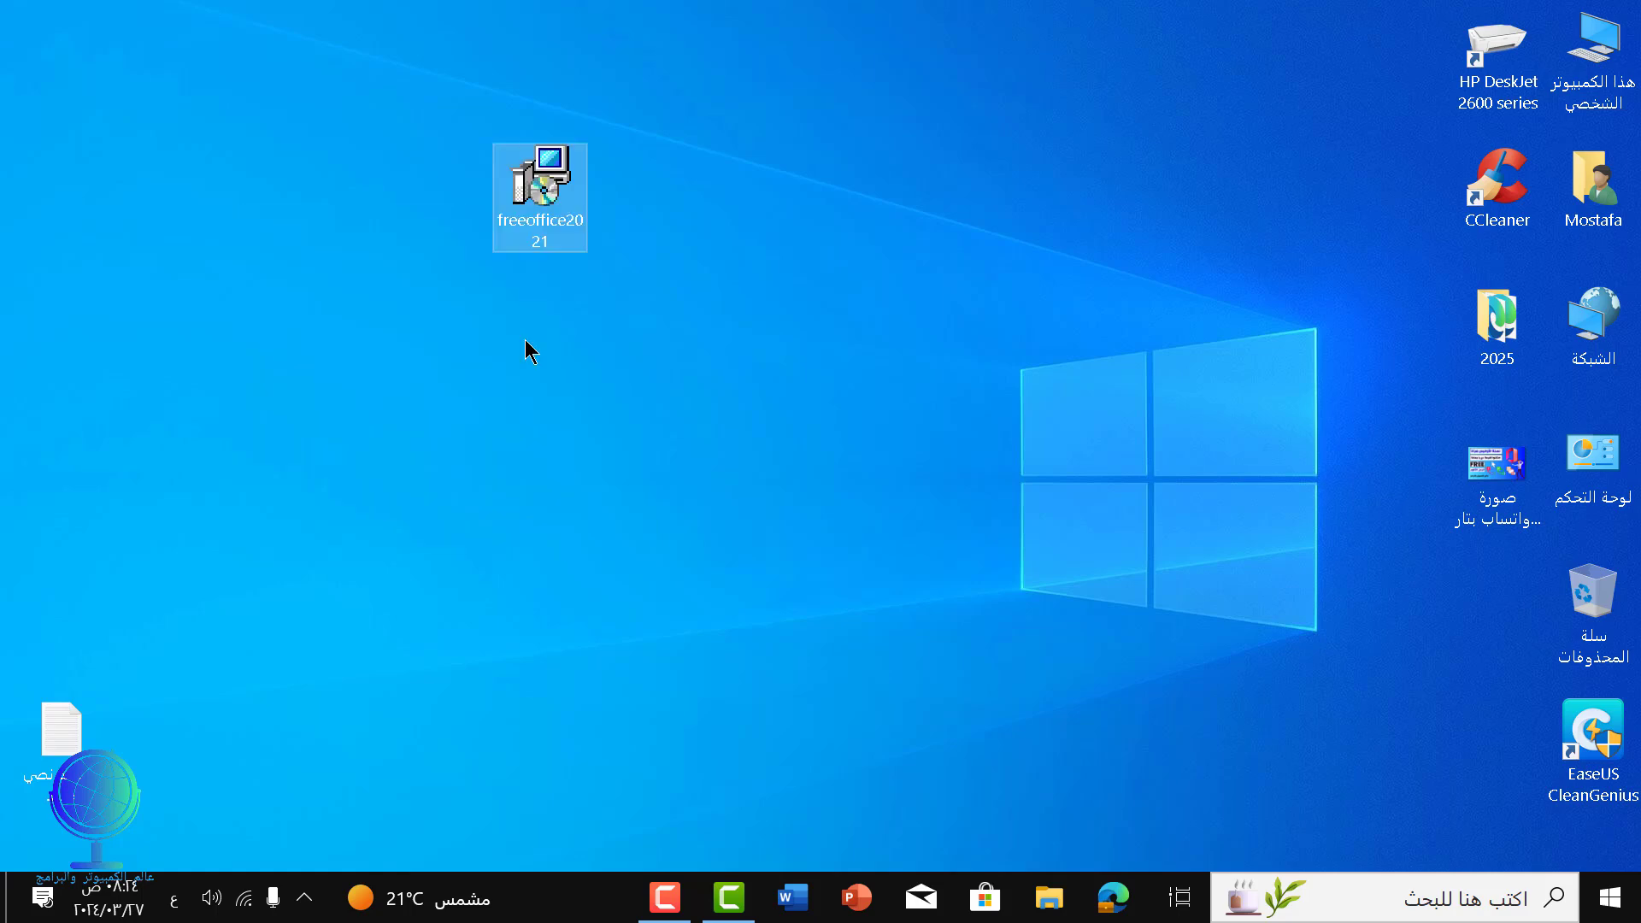
Step: Run the freeoffice2021 installer from the desktop and accept the SoftMaker FreeOffice 2021 license agreement
double_click(561, 199)
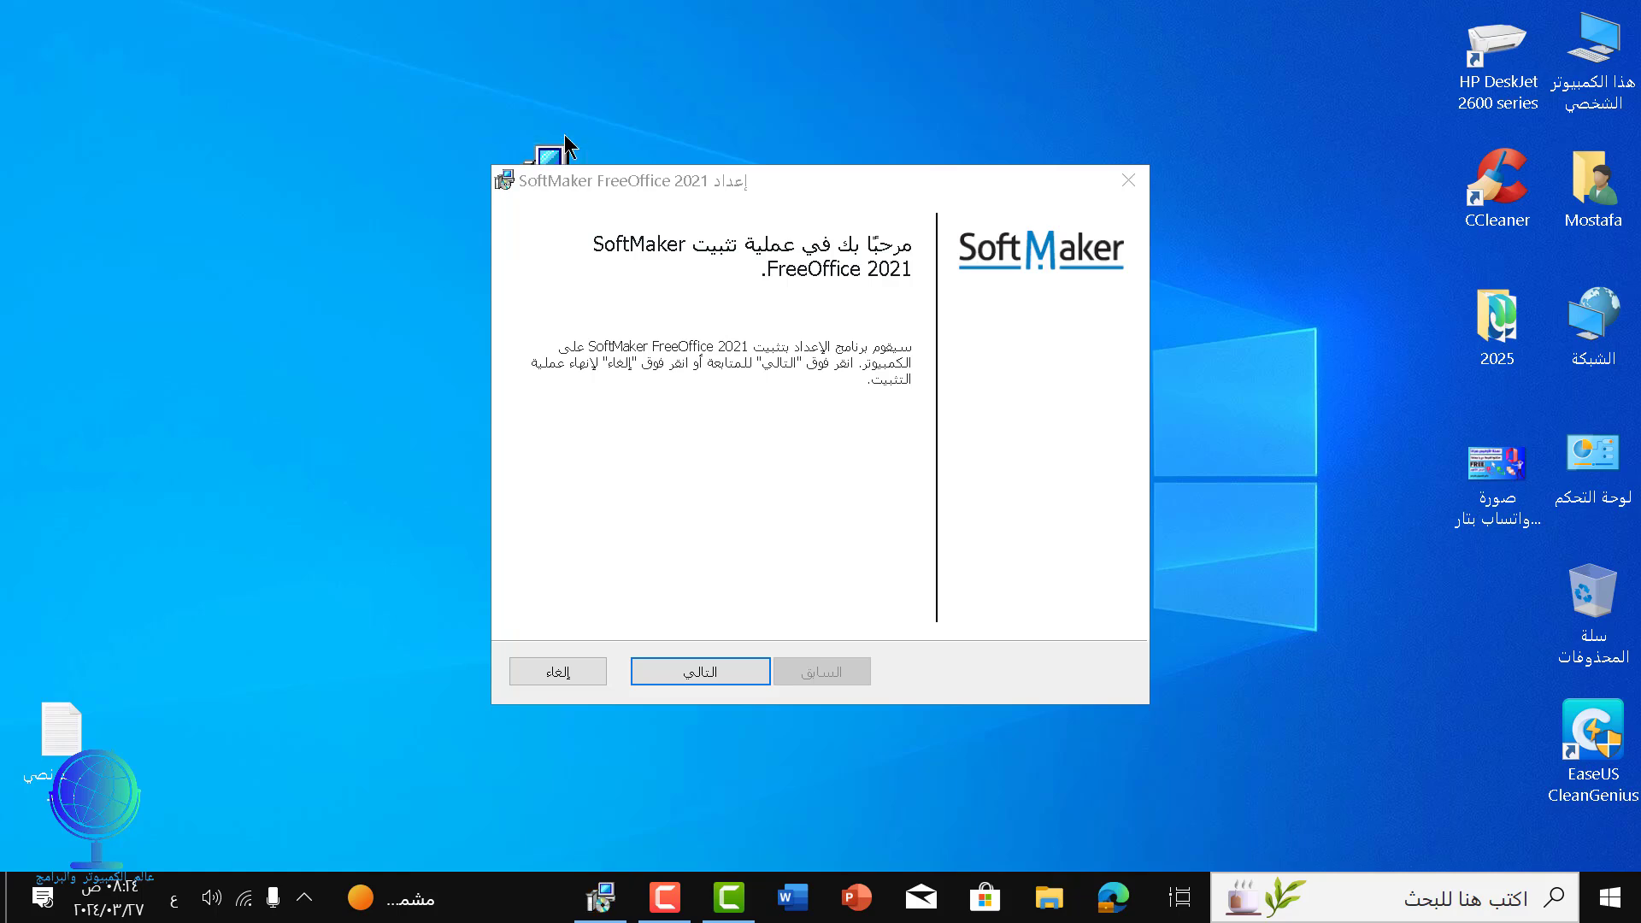
left_click_drag(539, 162, 158, 106)
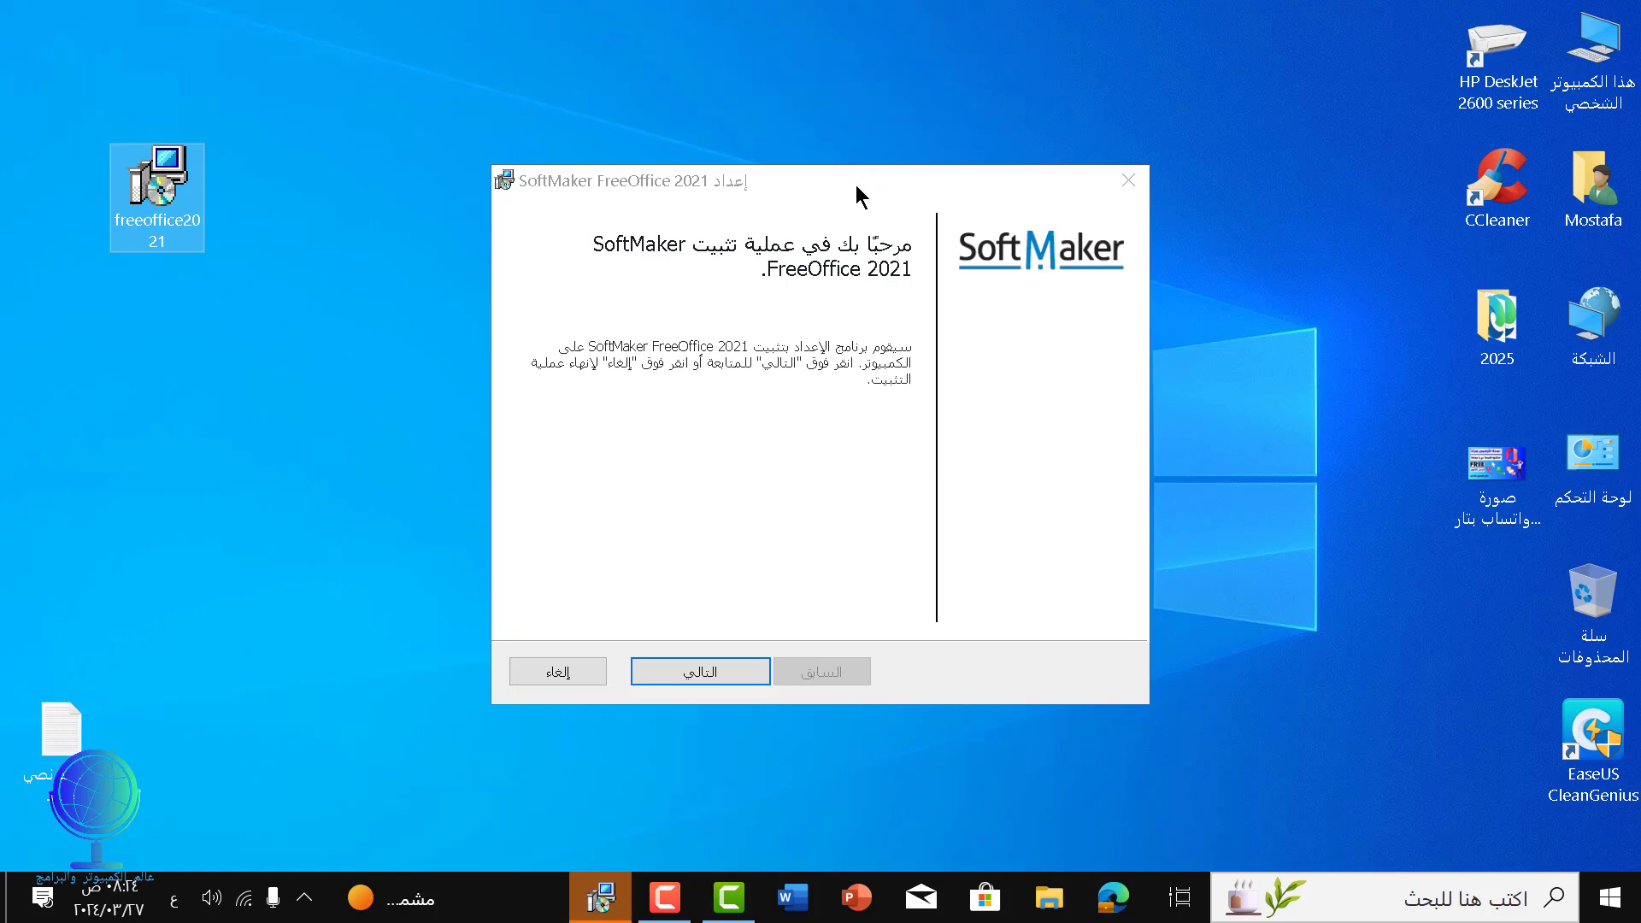
left_click_drag(855, 184, 849, 89)
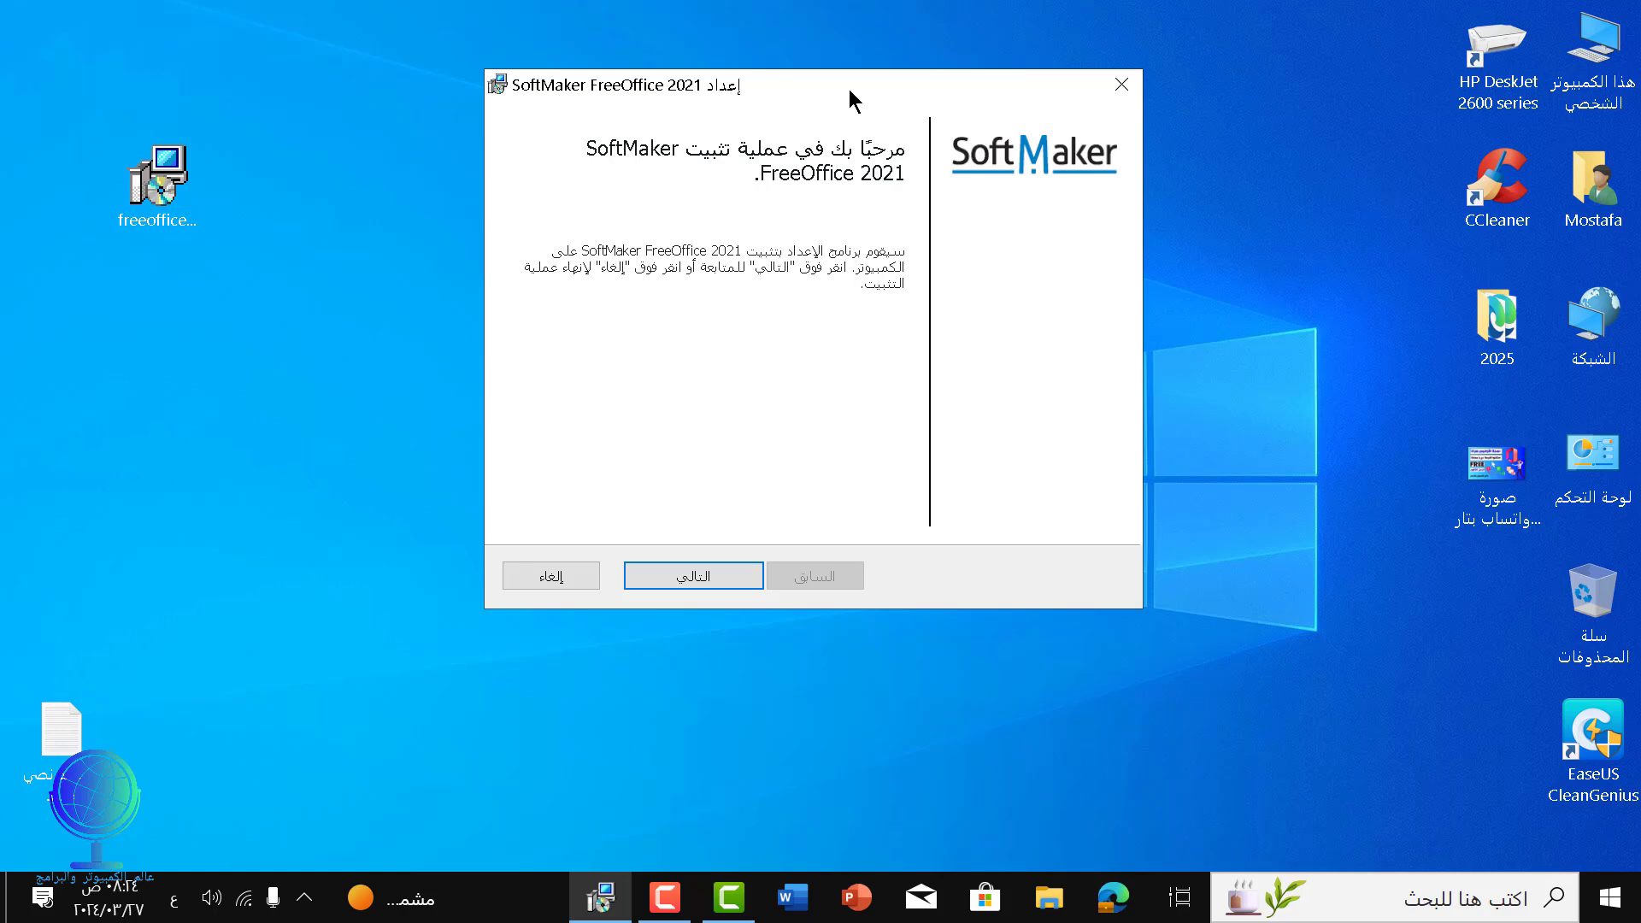
left_click(697, 585)
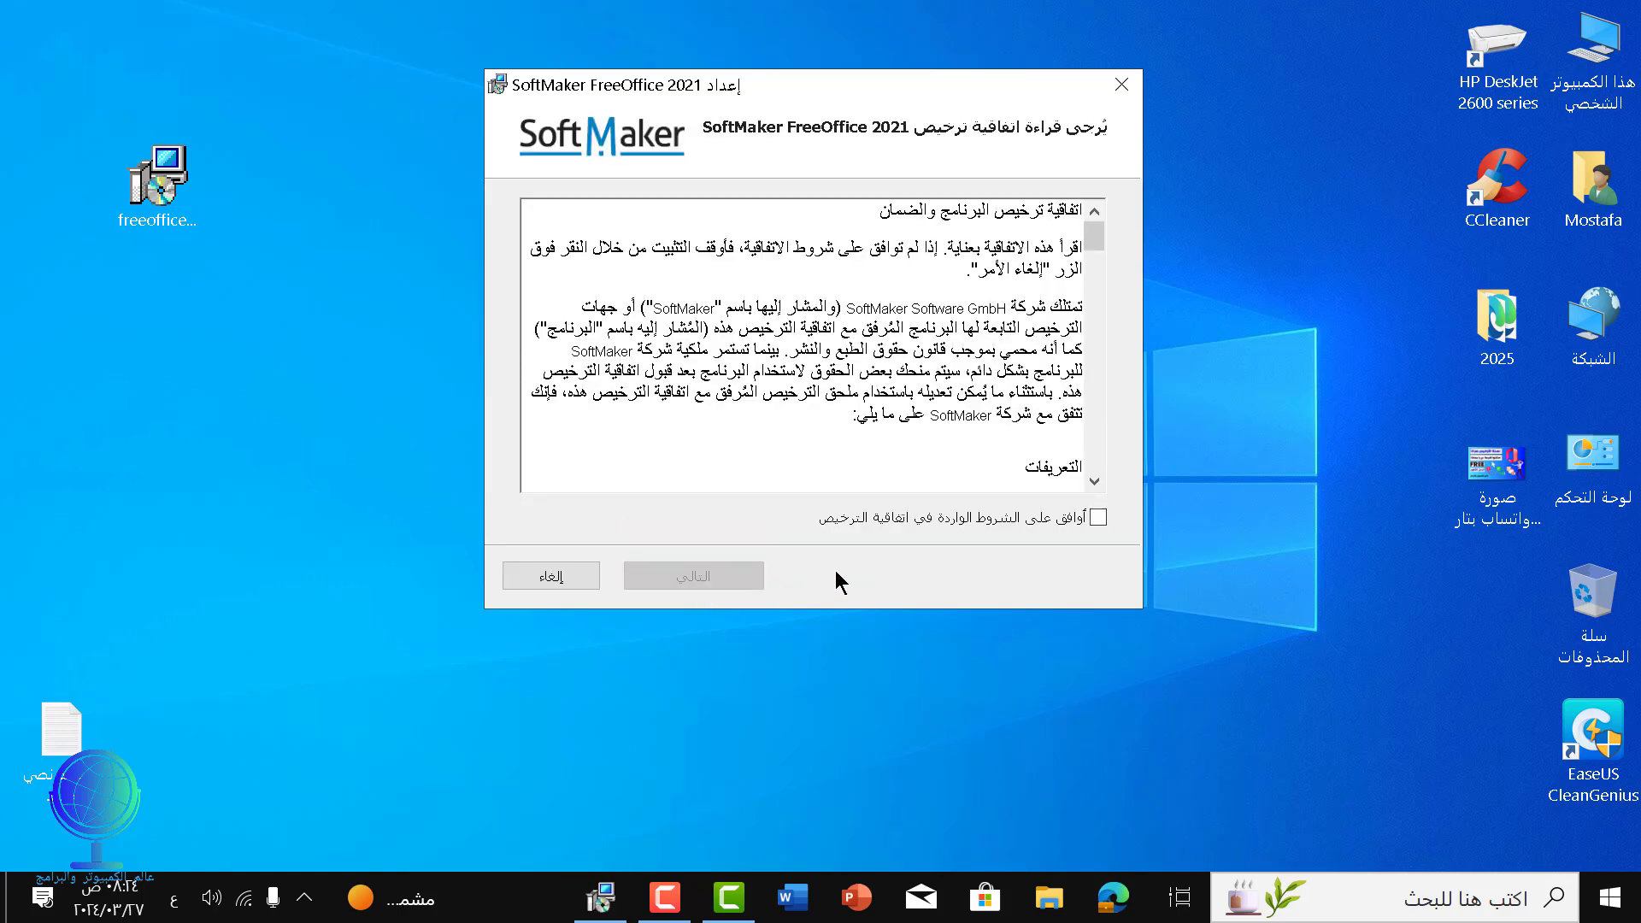
left_click(960, 519)
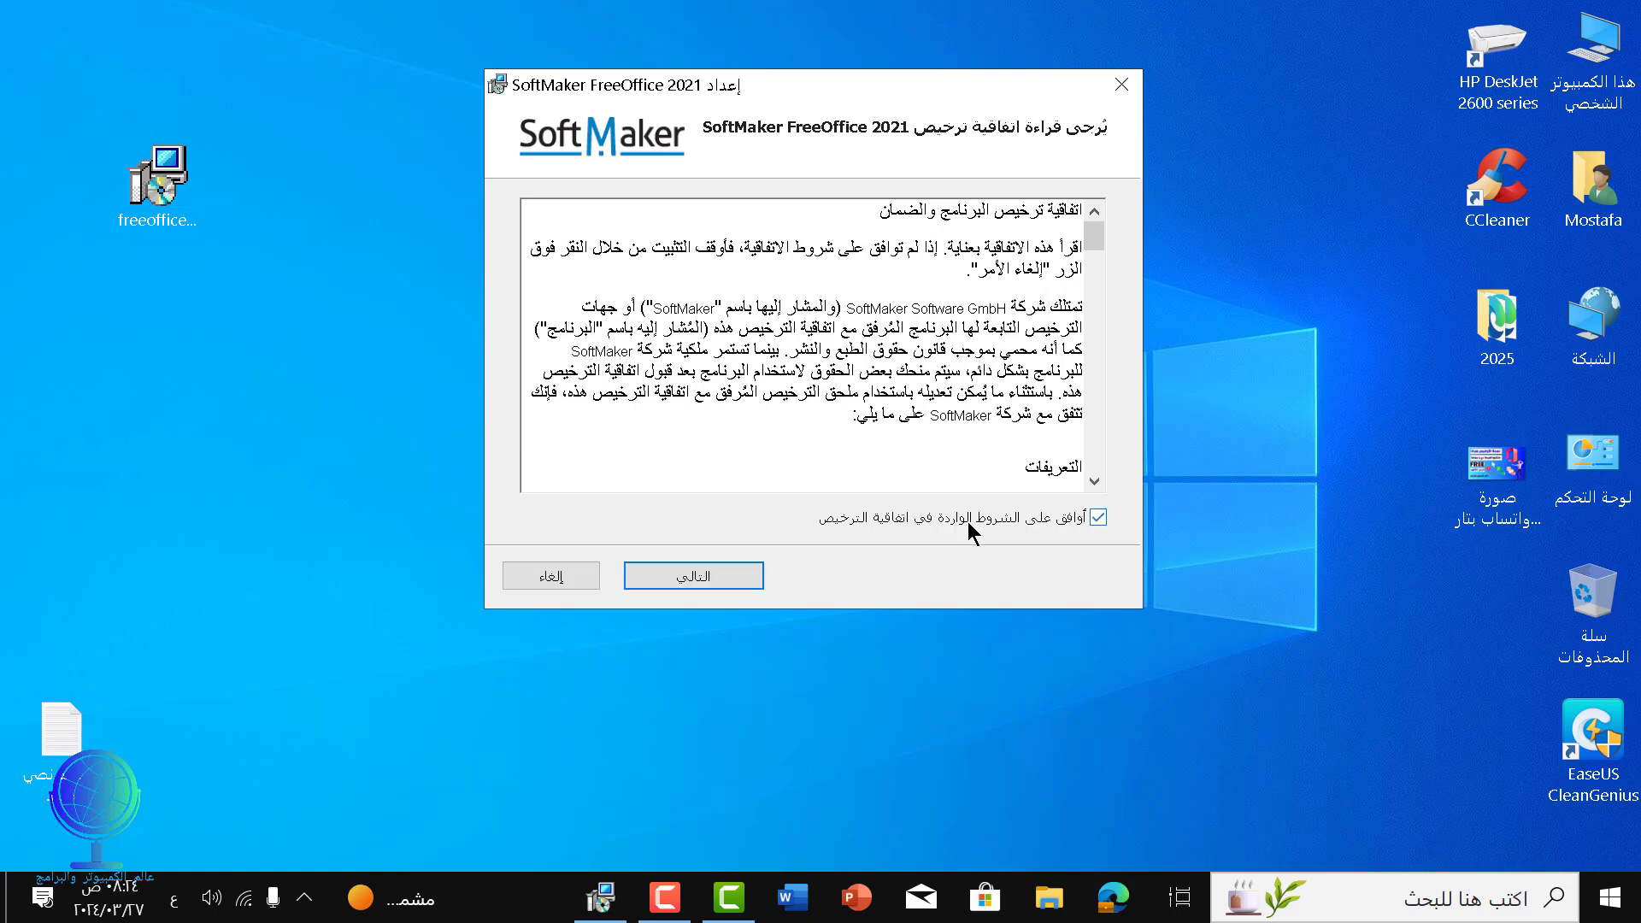
left_click(674, 590)
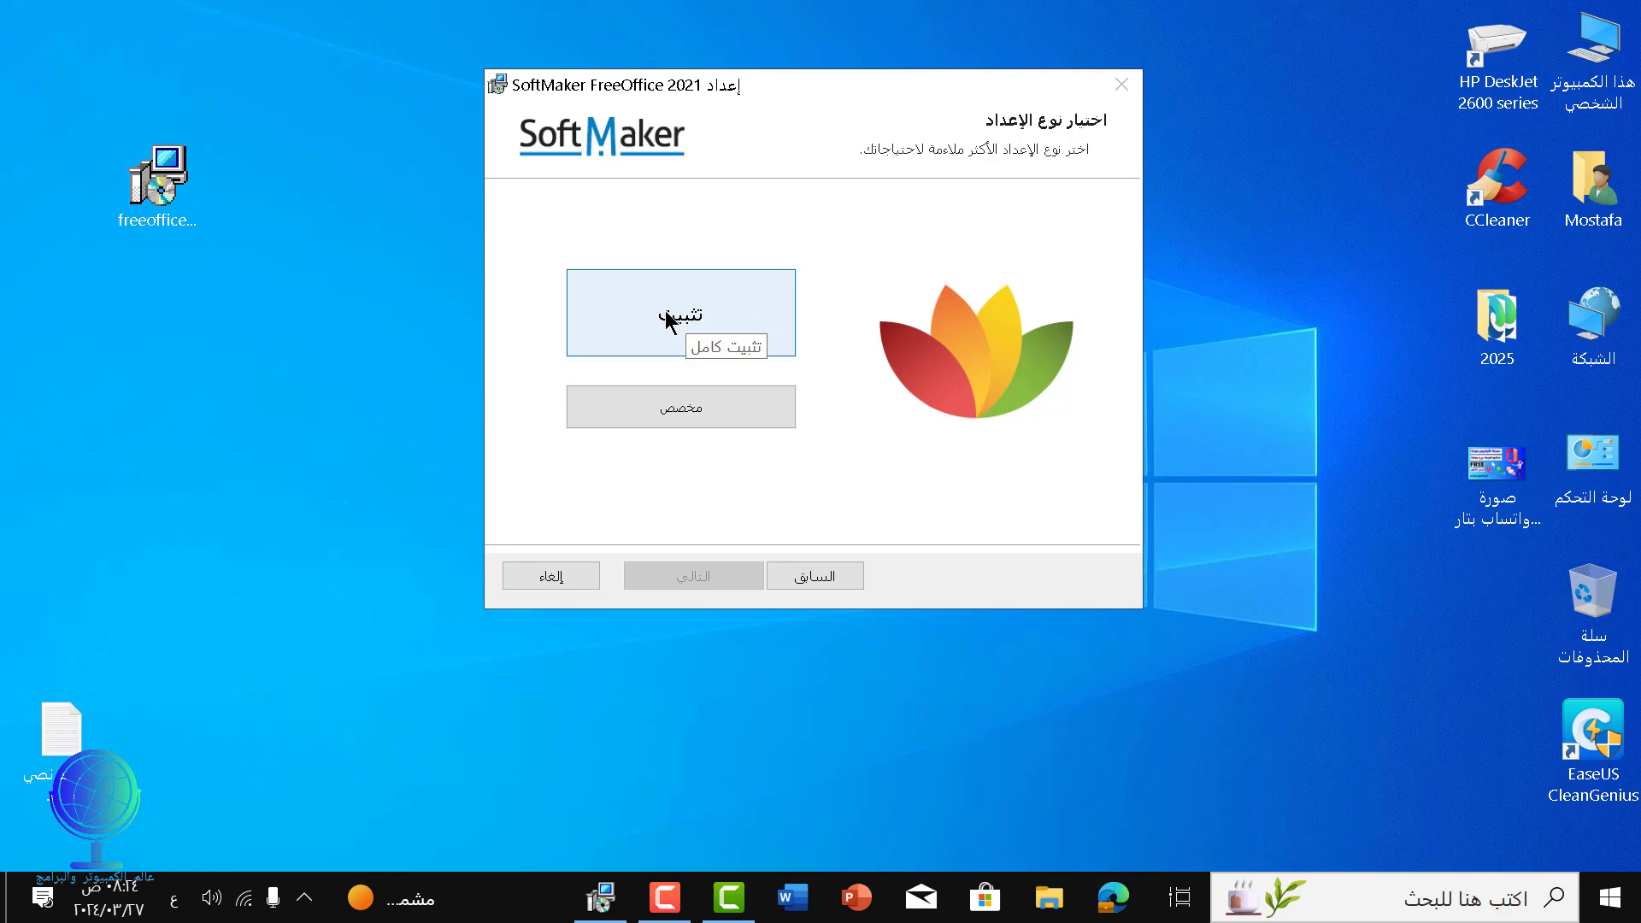
Step: Choose the custom setup type and include TextMaker, PlanMaker, Presentations and the FreeOffice automatic update task
left_click(696, 414)
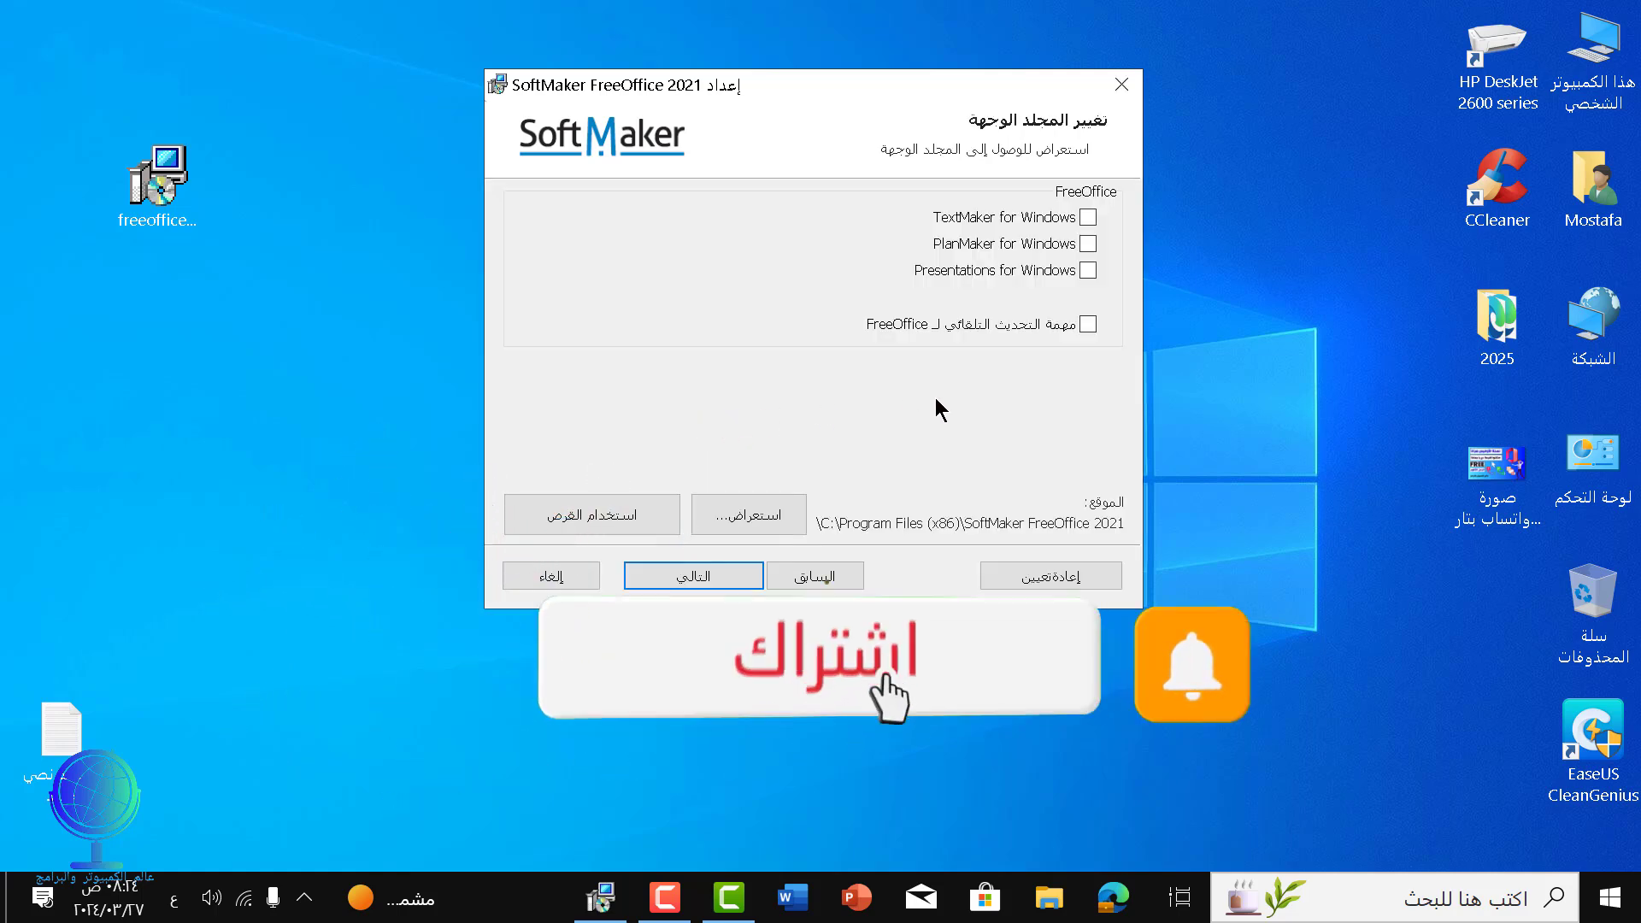
left_click(1087, 325)
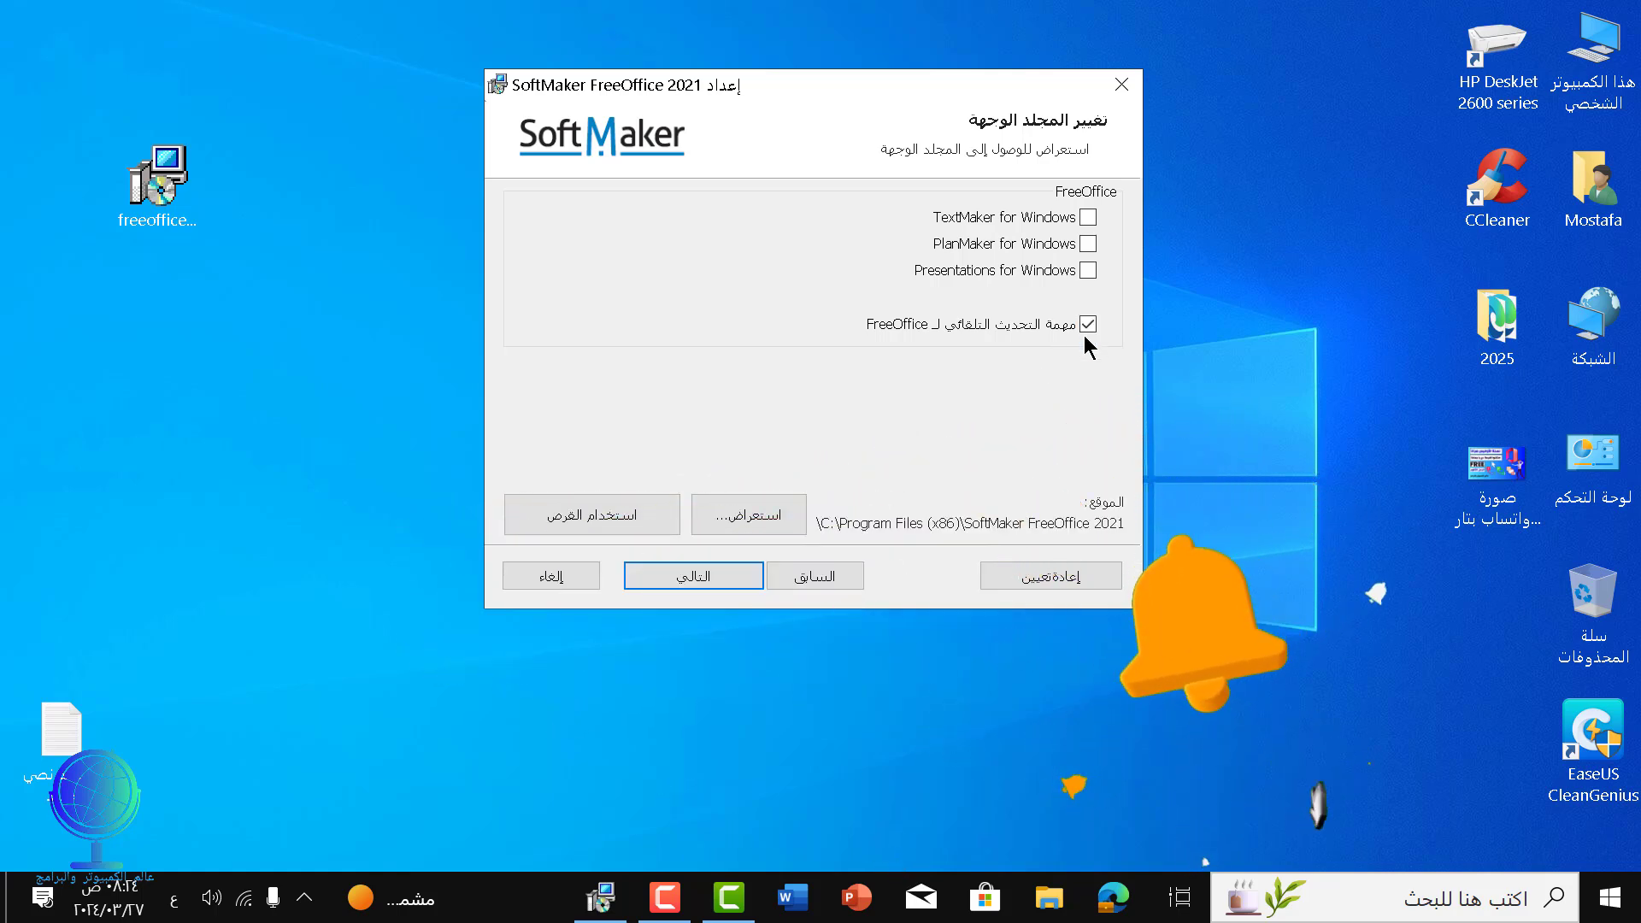
left_click(1086, 270)
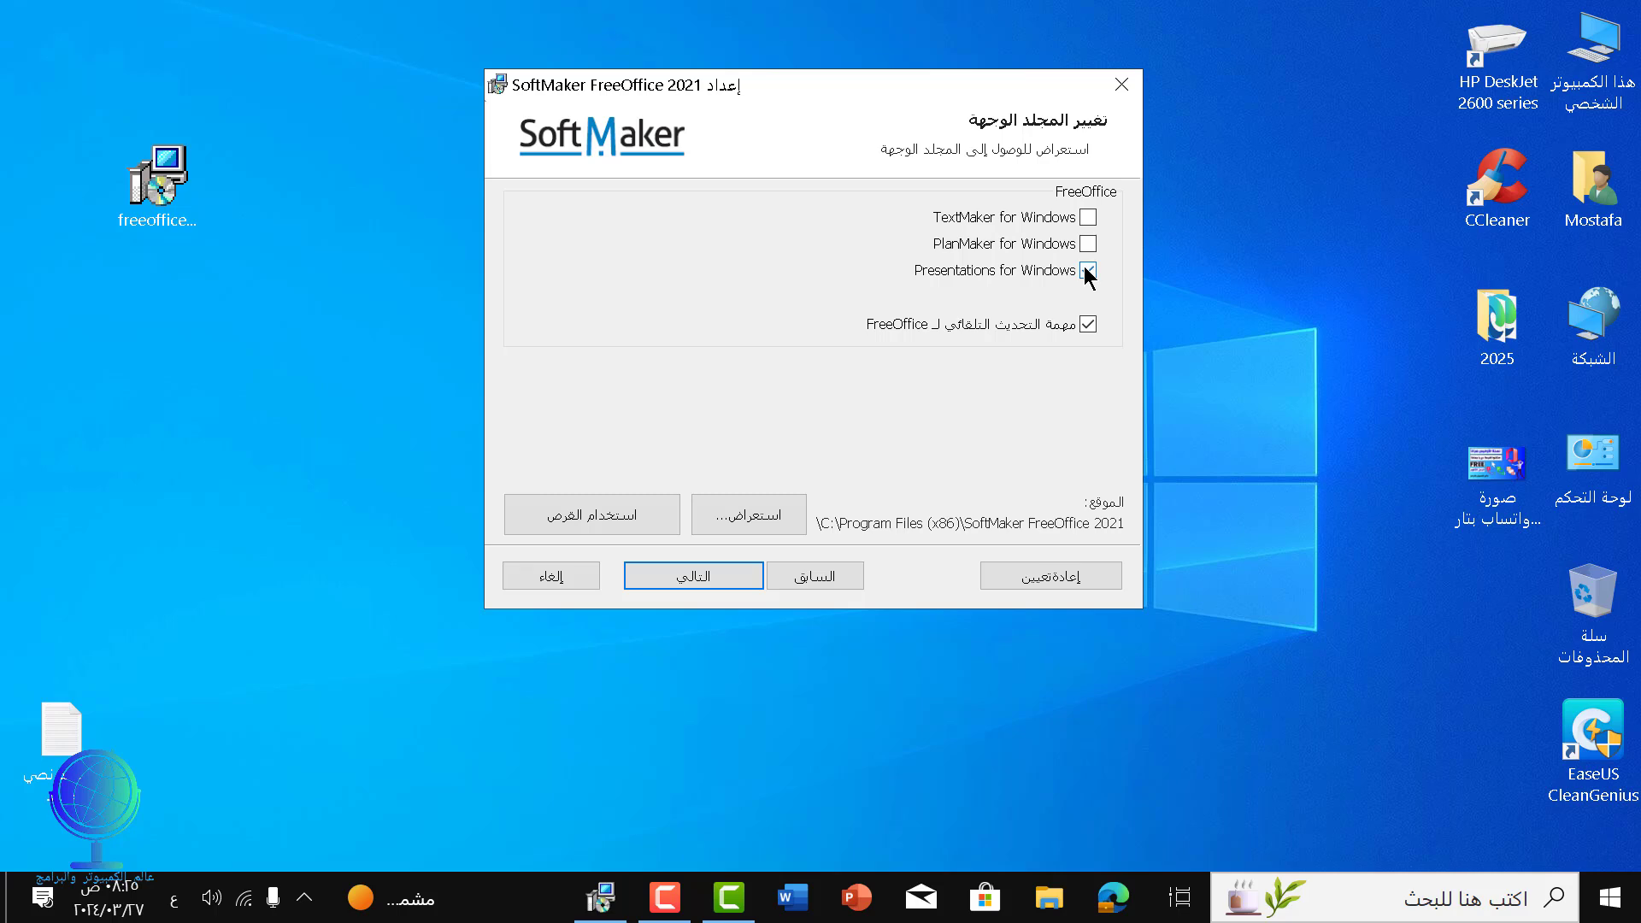
left_click(1088, 244)
left_click(1088, 217)
left_click(700, 584)
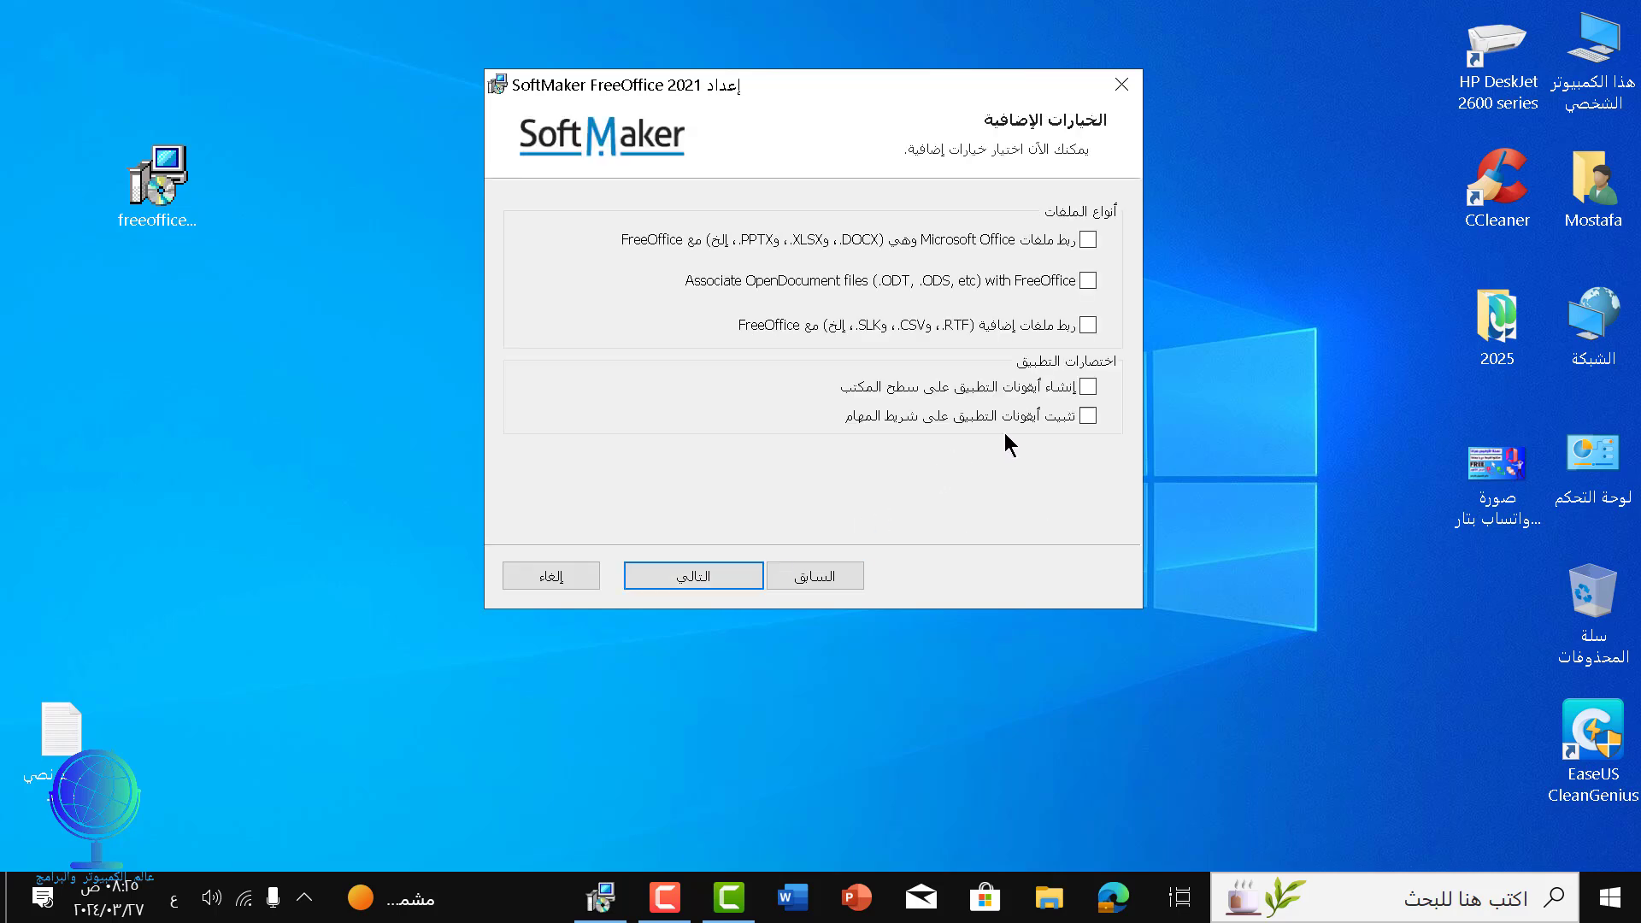
Step: Enable desktop and taskbar icons plus Microsoft Office, OpenDocument and additional file associations with FreeOffice, and start the installation
left_click(1090, 387)
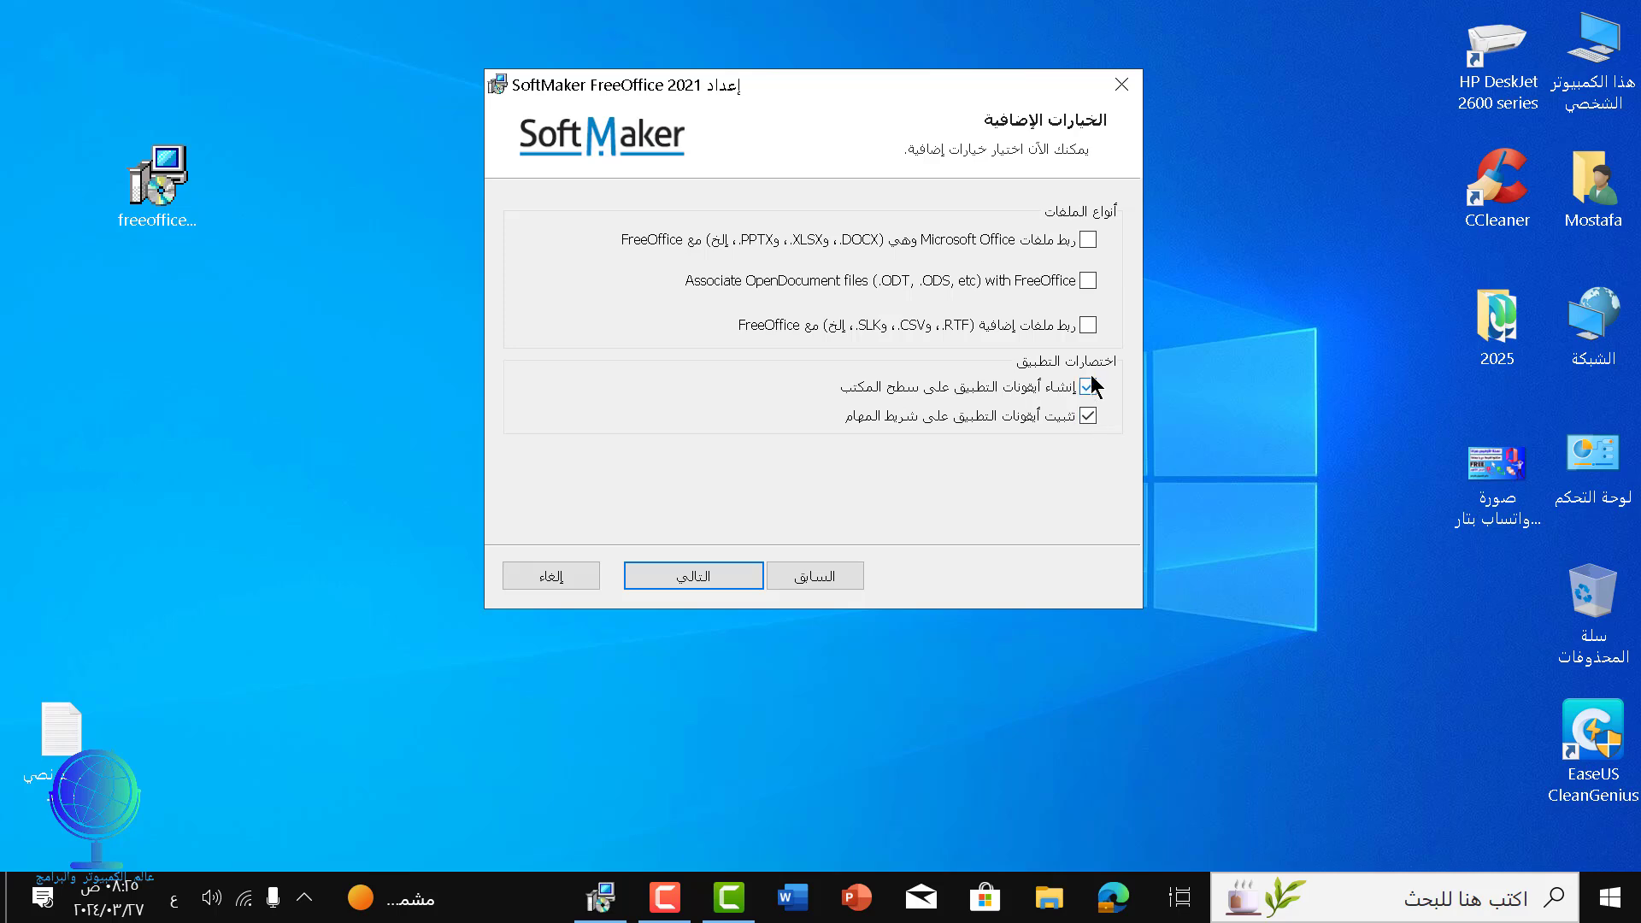
left_click(1087, 327)
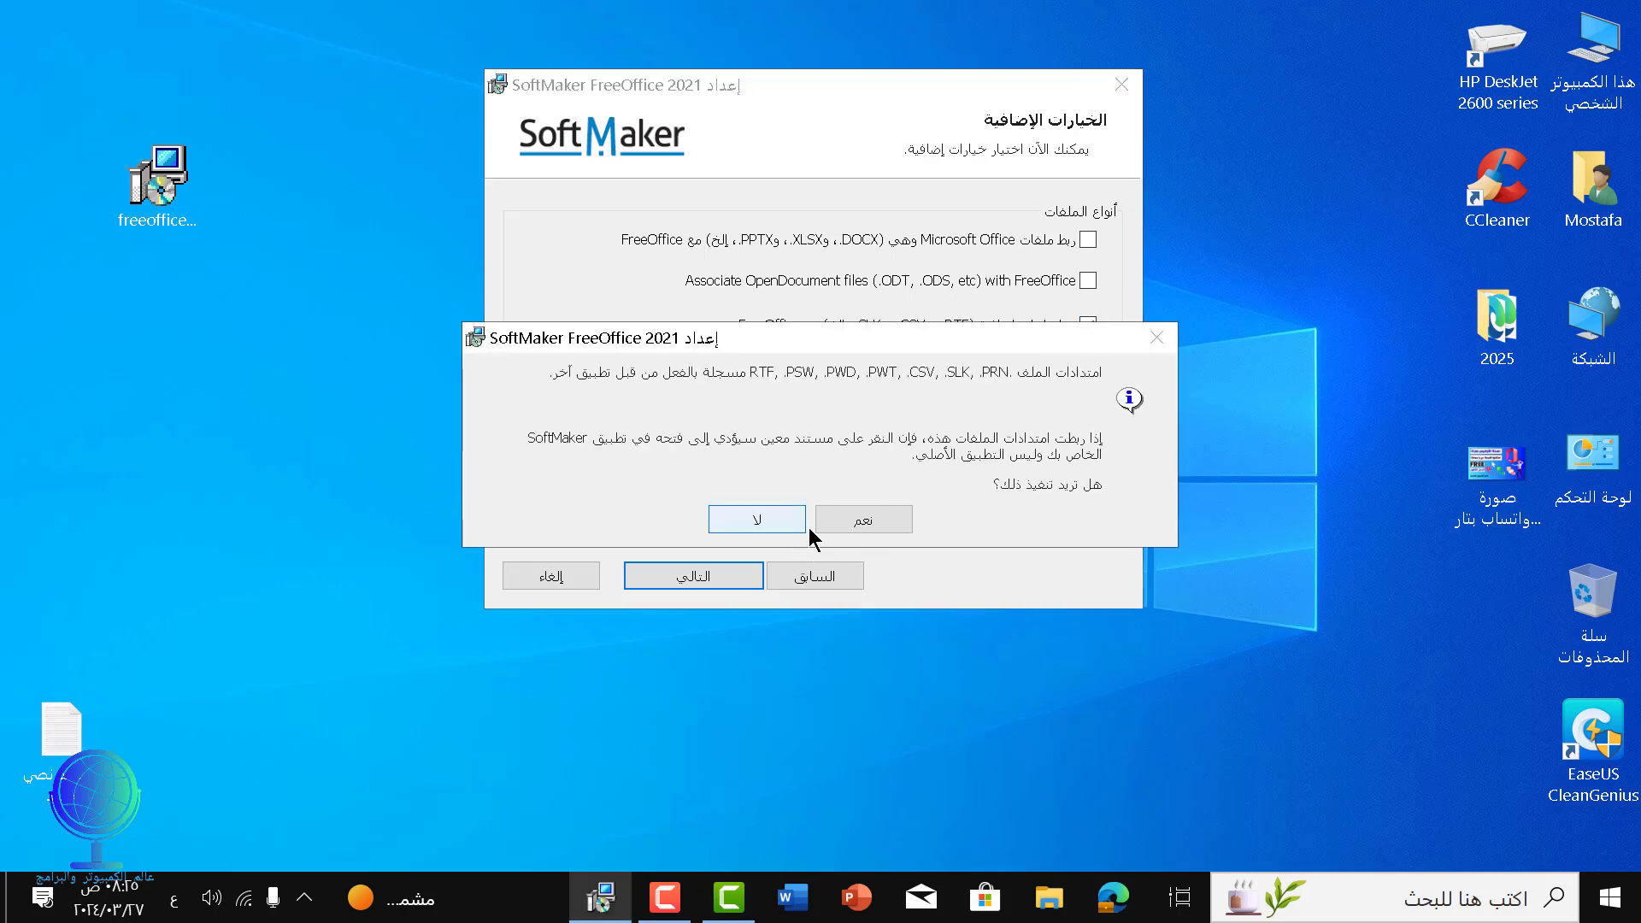
left_click(833, 523)
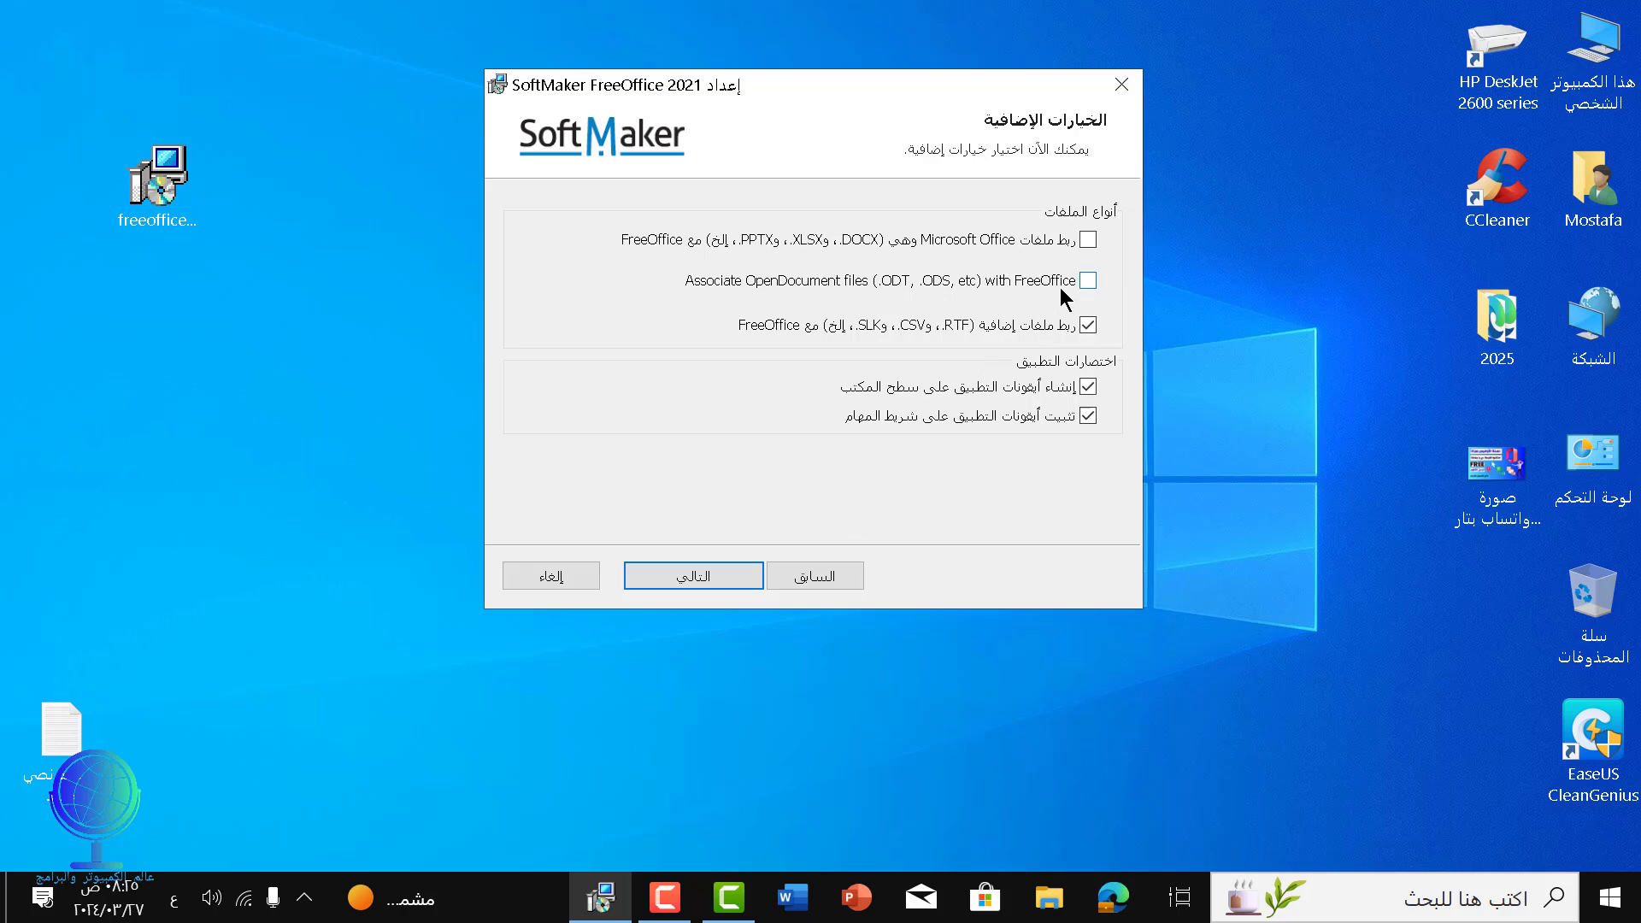
left_click(1060, 287)
left_click(871, 531)
left_click(1088, 240)
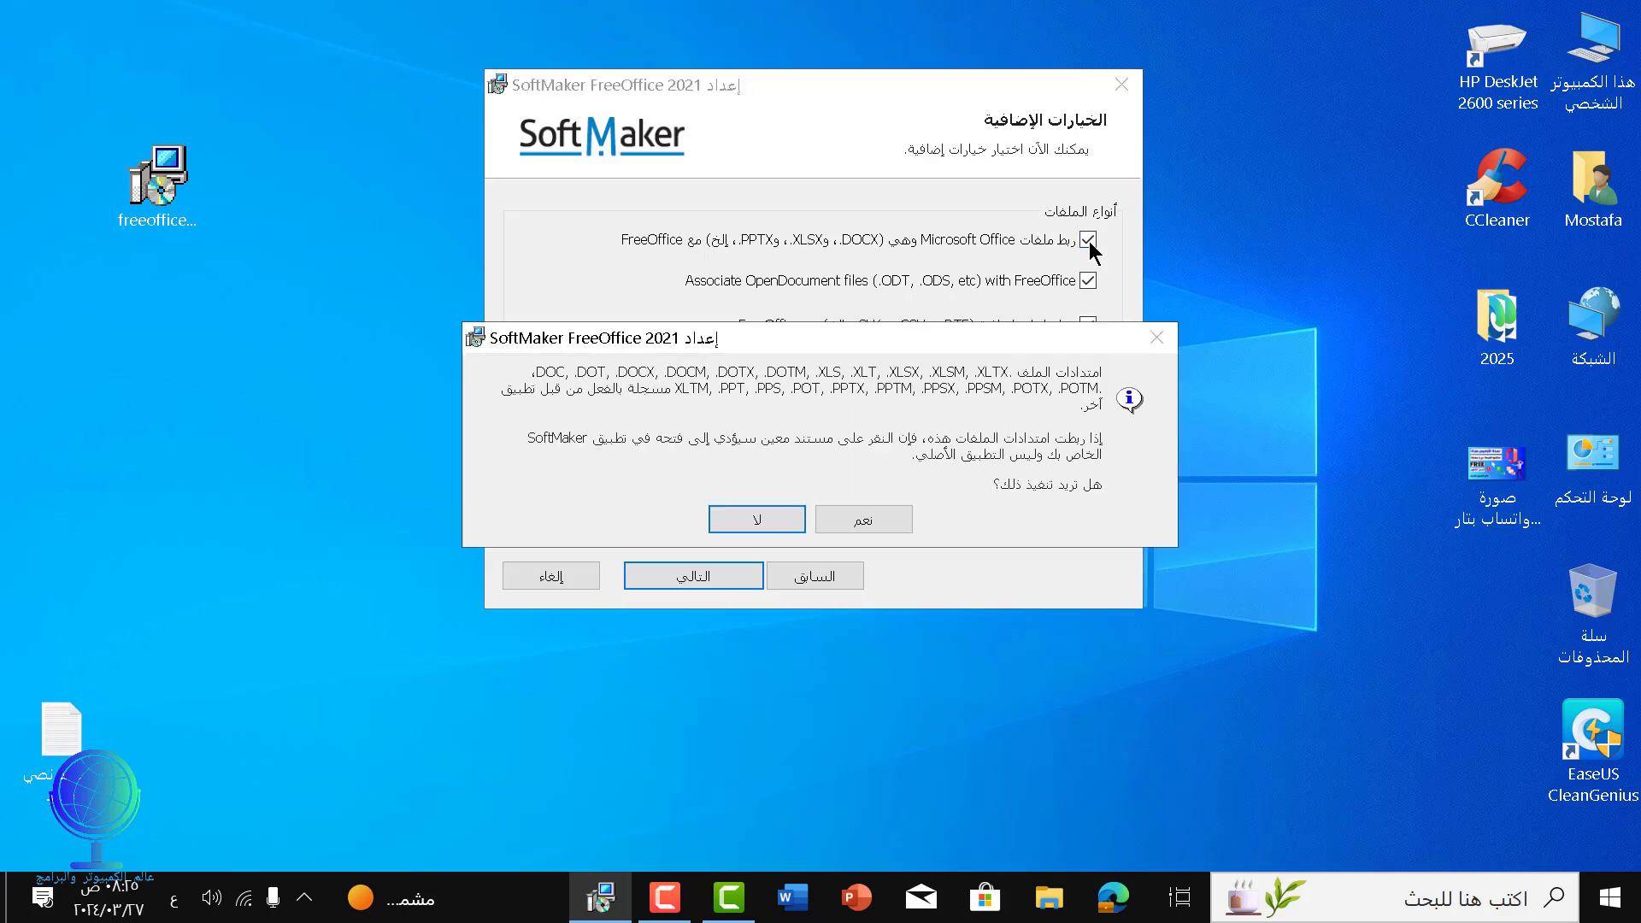
left_click(855, 525)
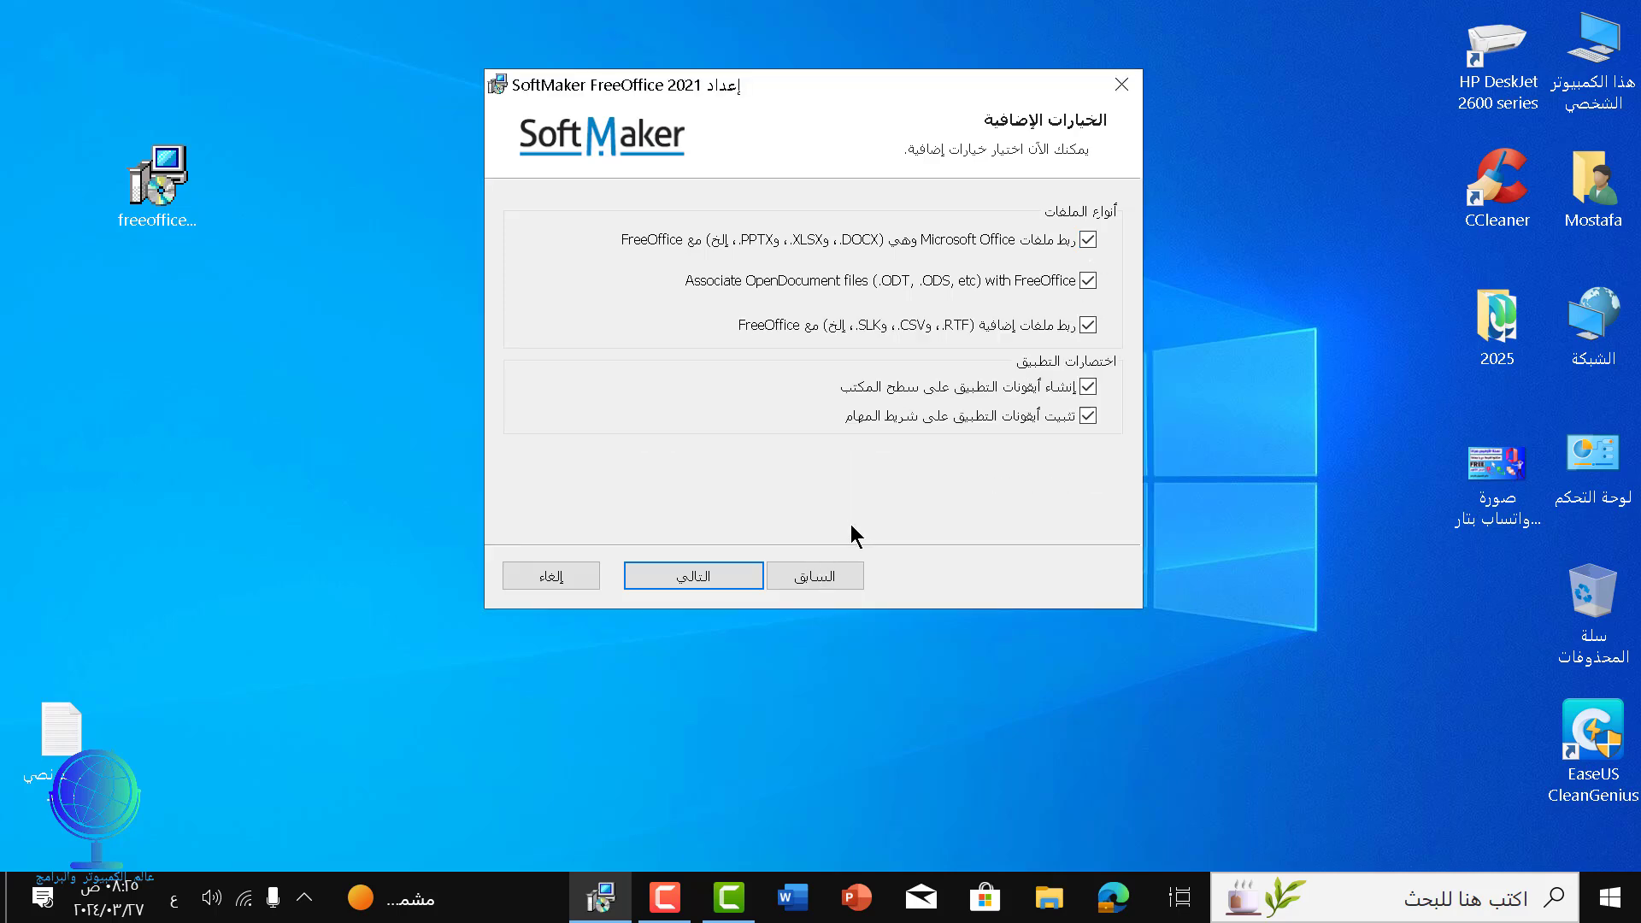
left_click(751, 576)
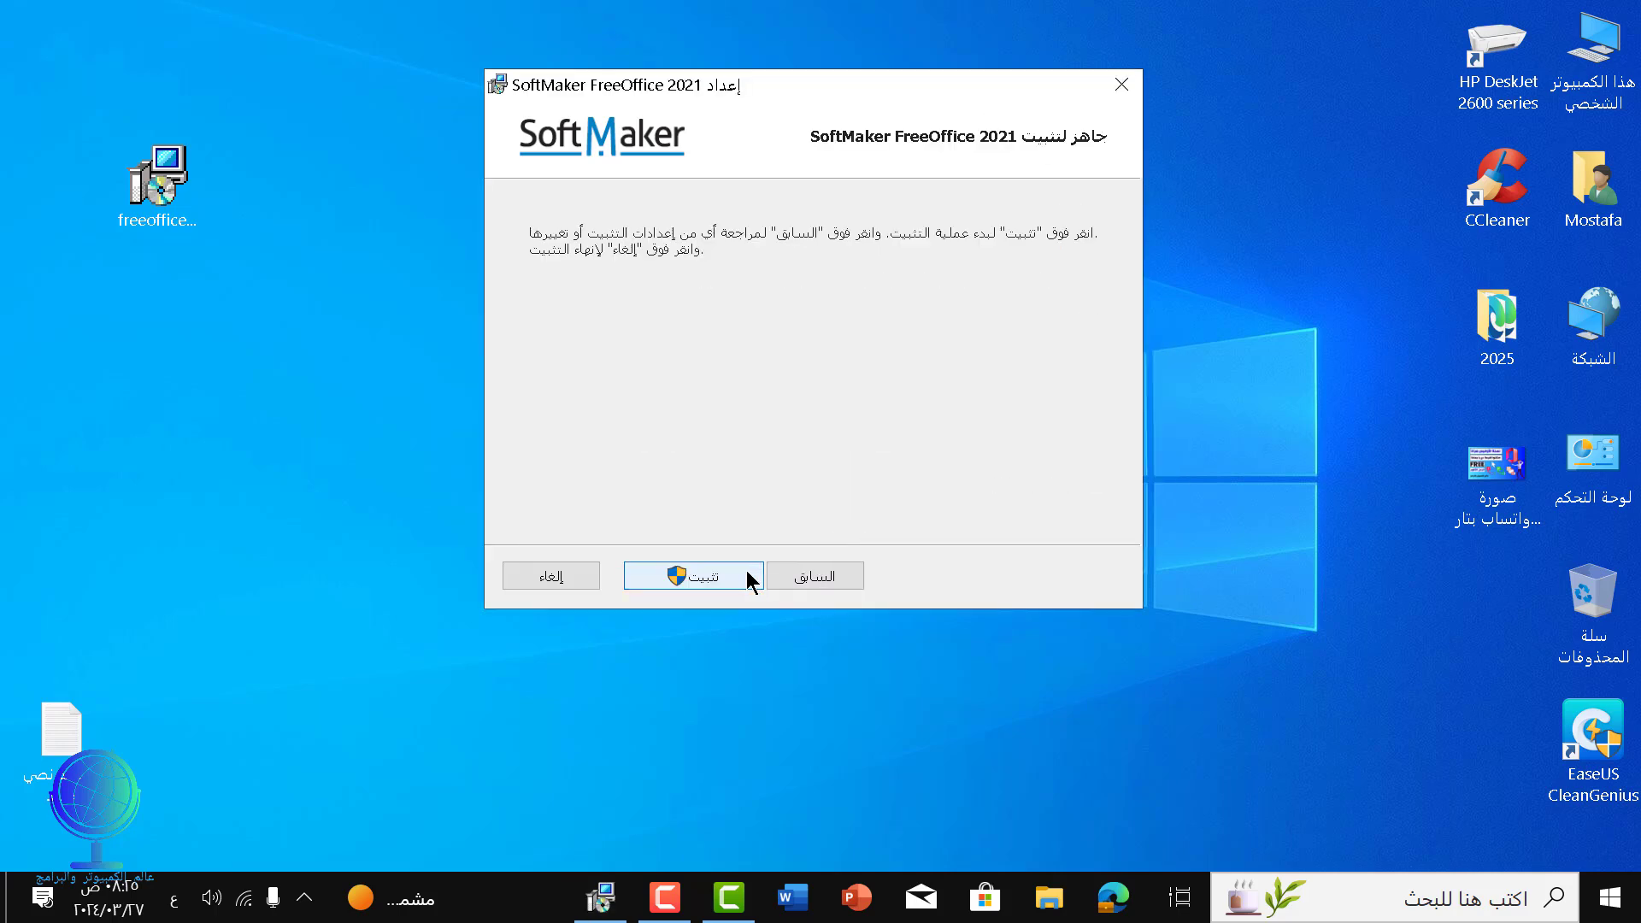
left_click(744, 574)
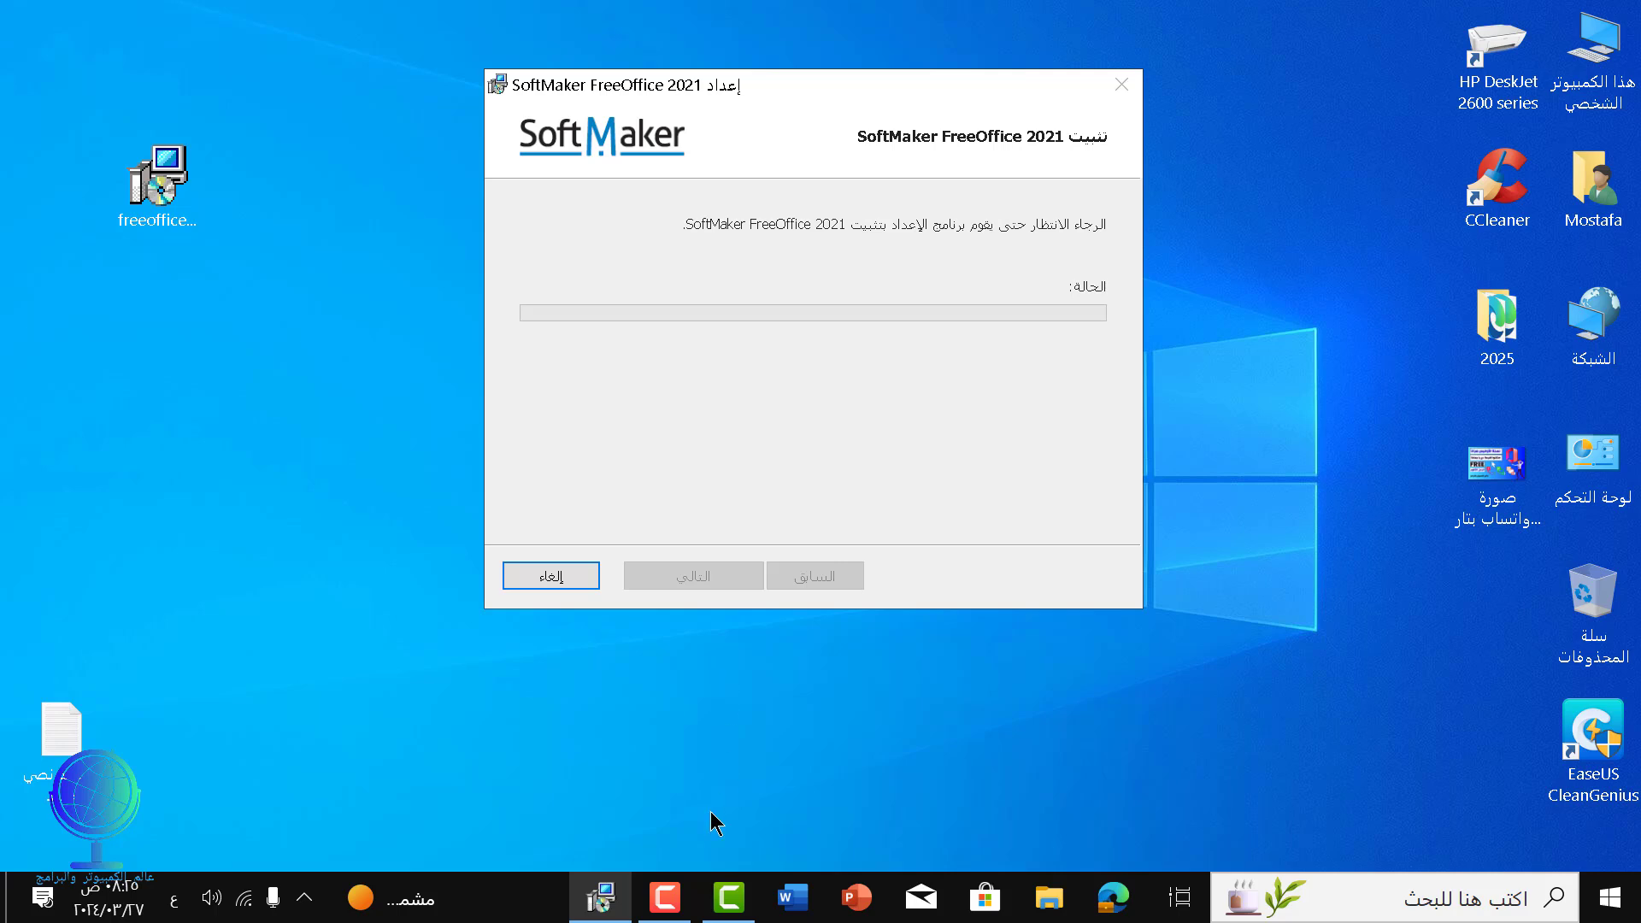
Step: Finish the FreeOffice setup wizard and line up the TextMaker, PlanMaker and Presentations shortcuts in a row along the desktop's upper edge
left_click(665, 906)
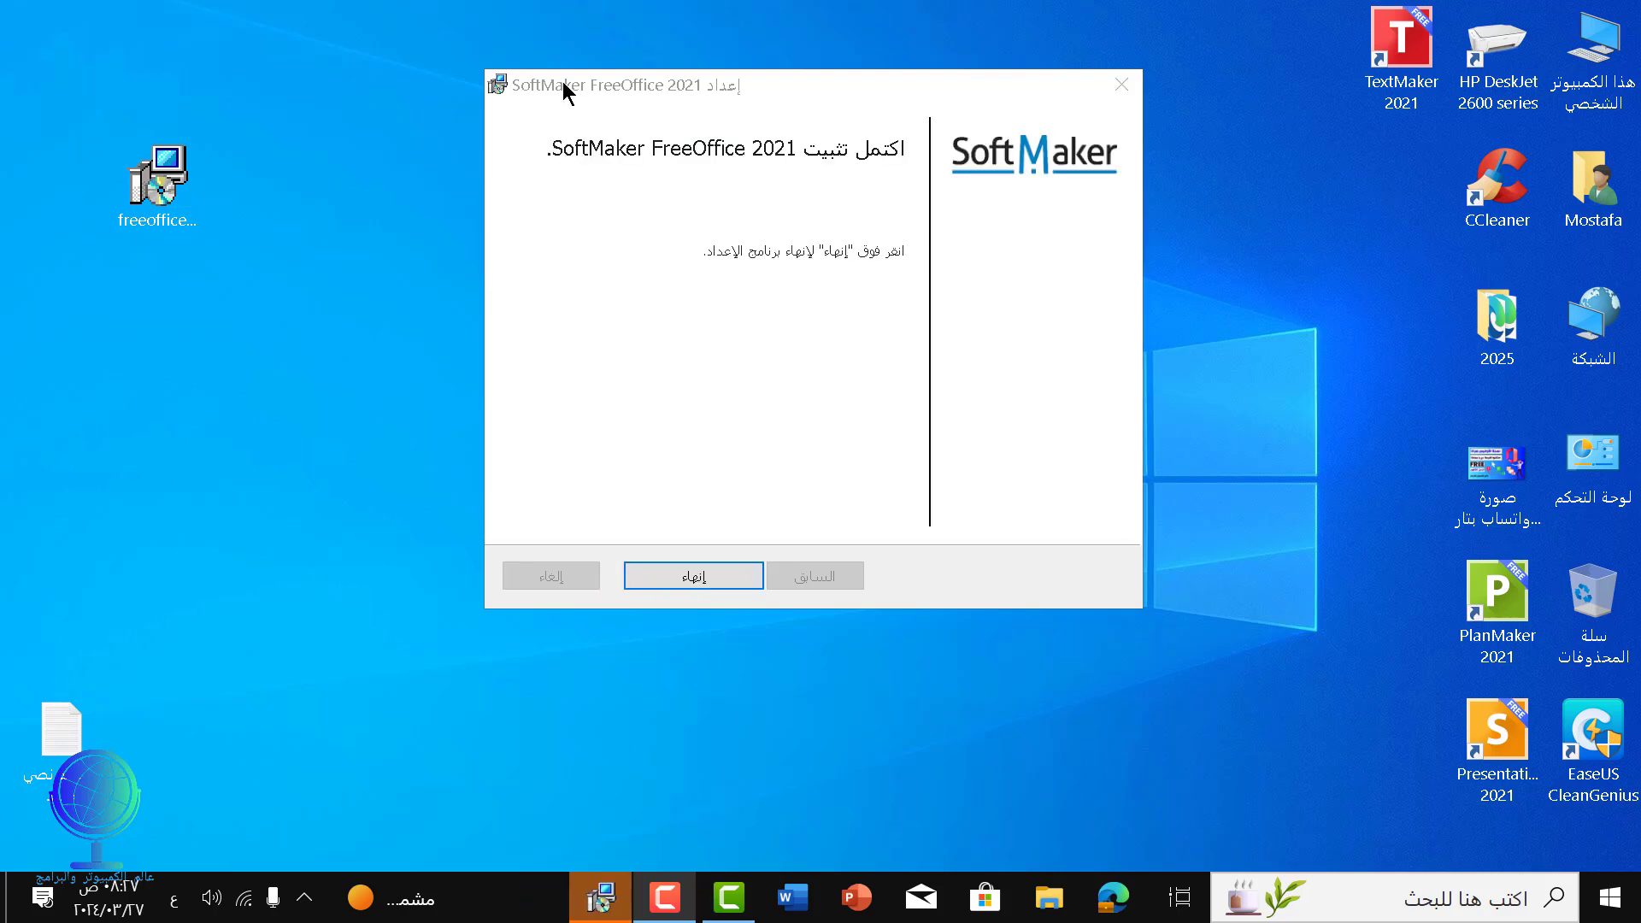
left_click(690, 577)
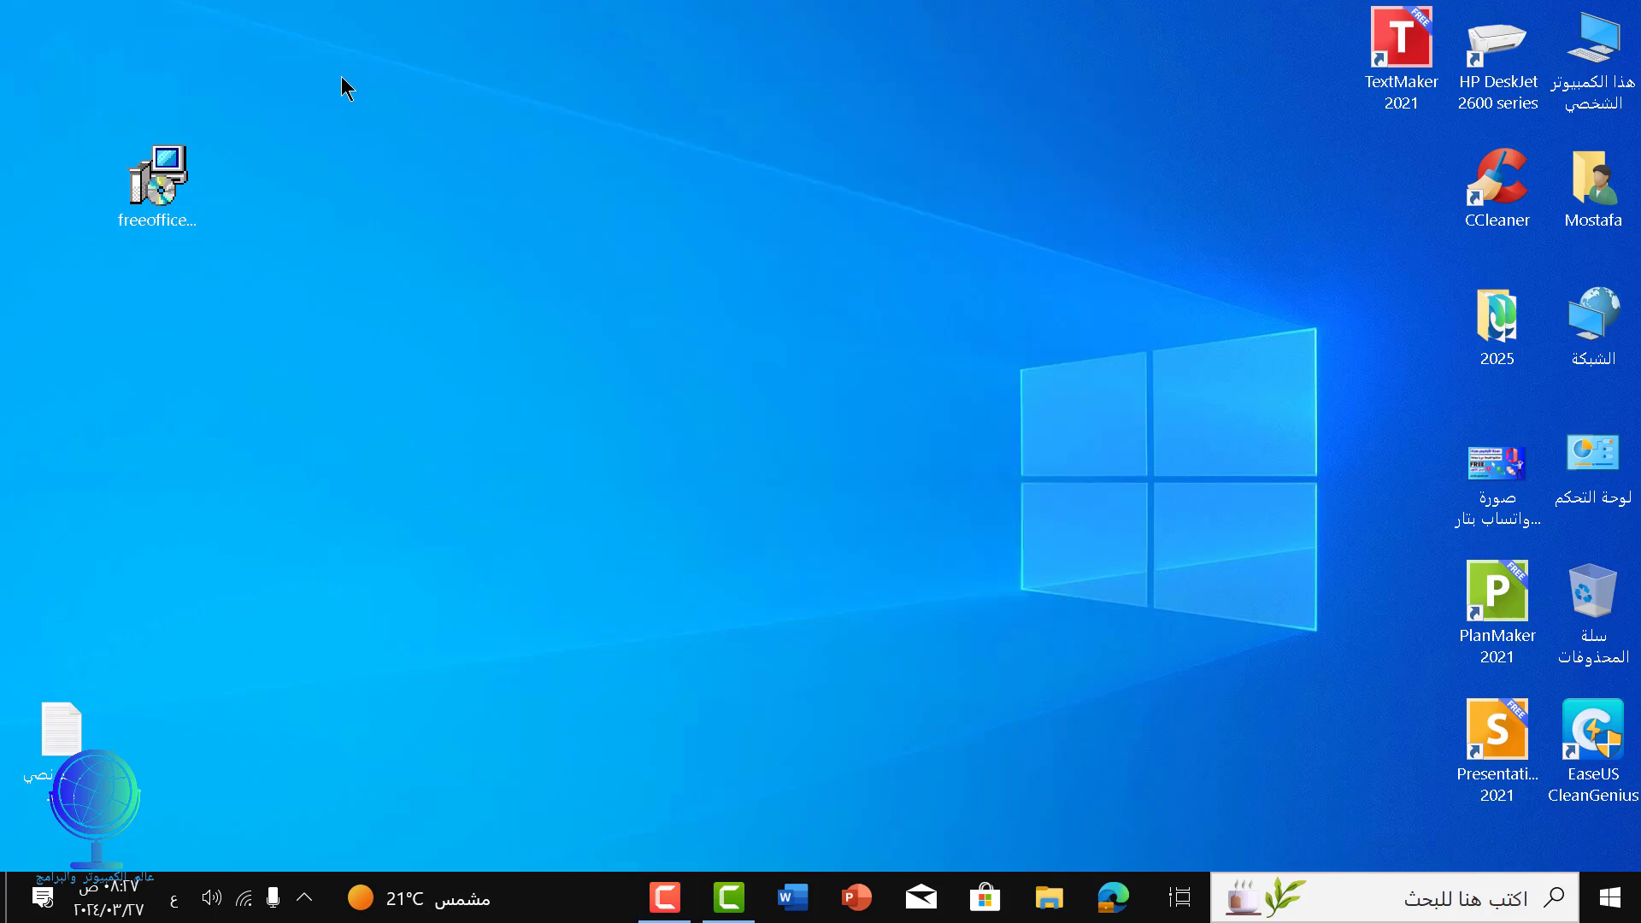
left_click_drag(1375, 67, 398, 114)
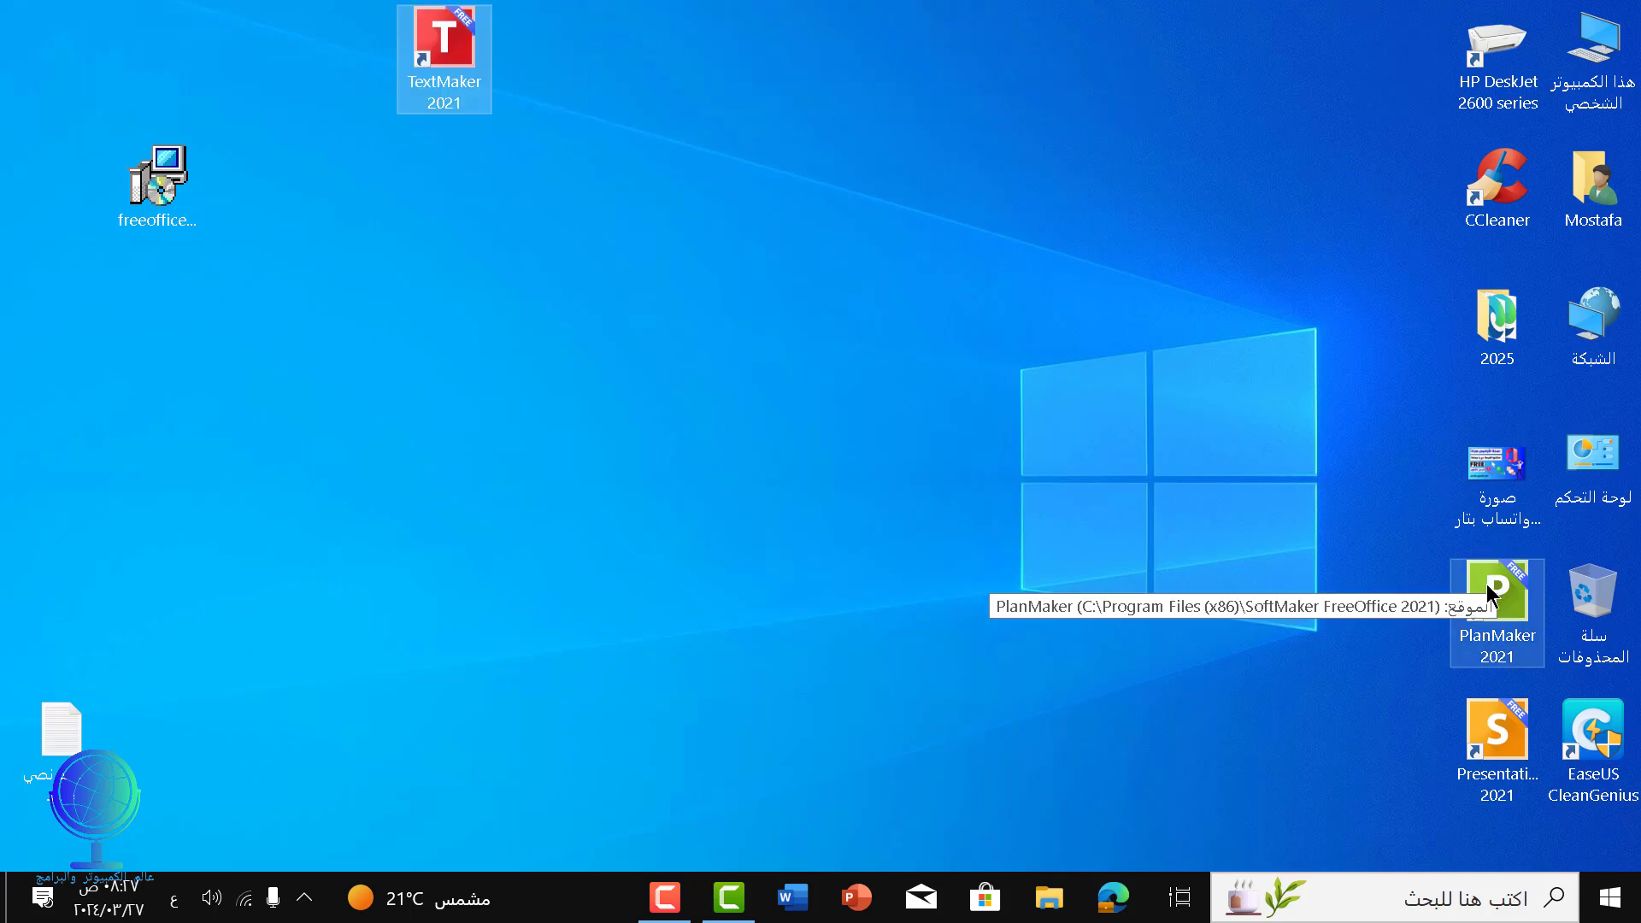
left_click_drag(1485, 583, 505, 34)
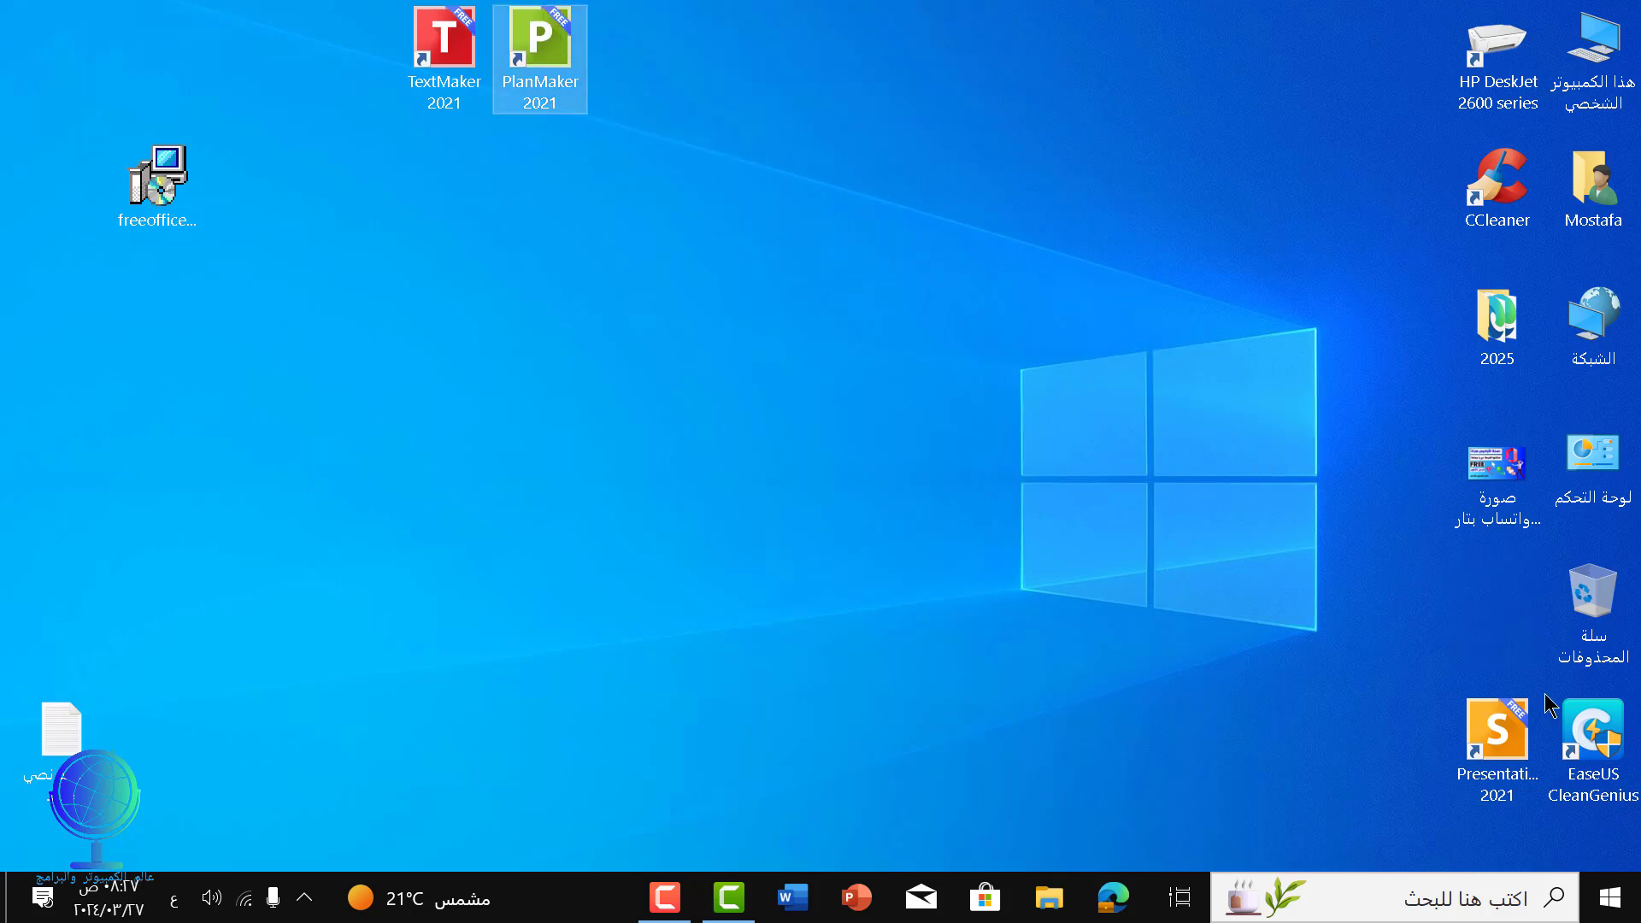
left_click_drag(1530, 726, 695, 42)
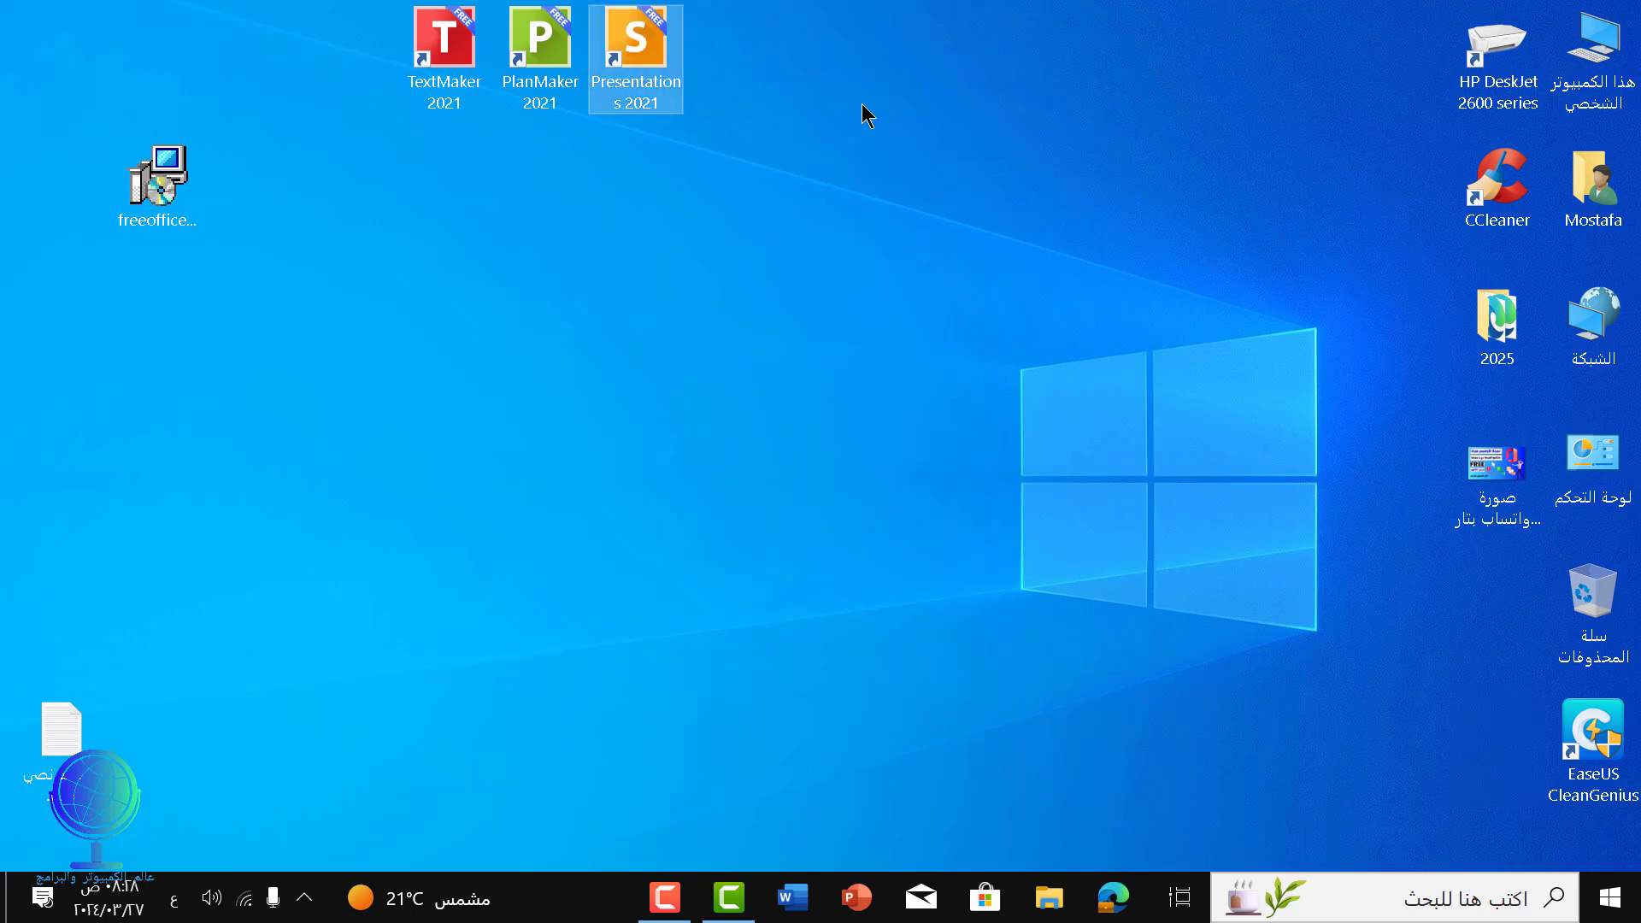
Step: Start TextMaker 2021 with the red ribbon interface and touch mode enabled, and dismiss the user data form without filling it in
left_click(444, 60, "shift")
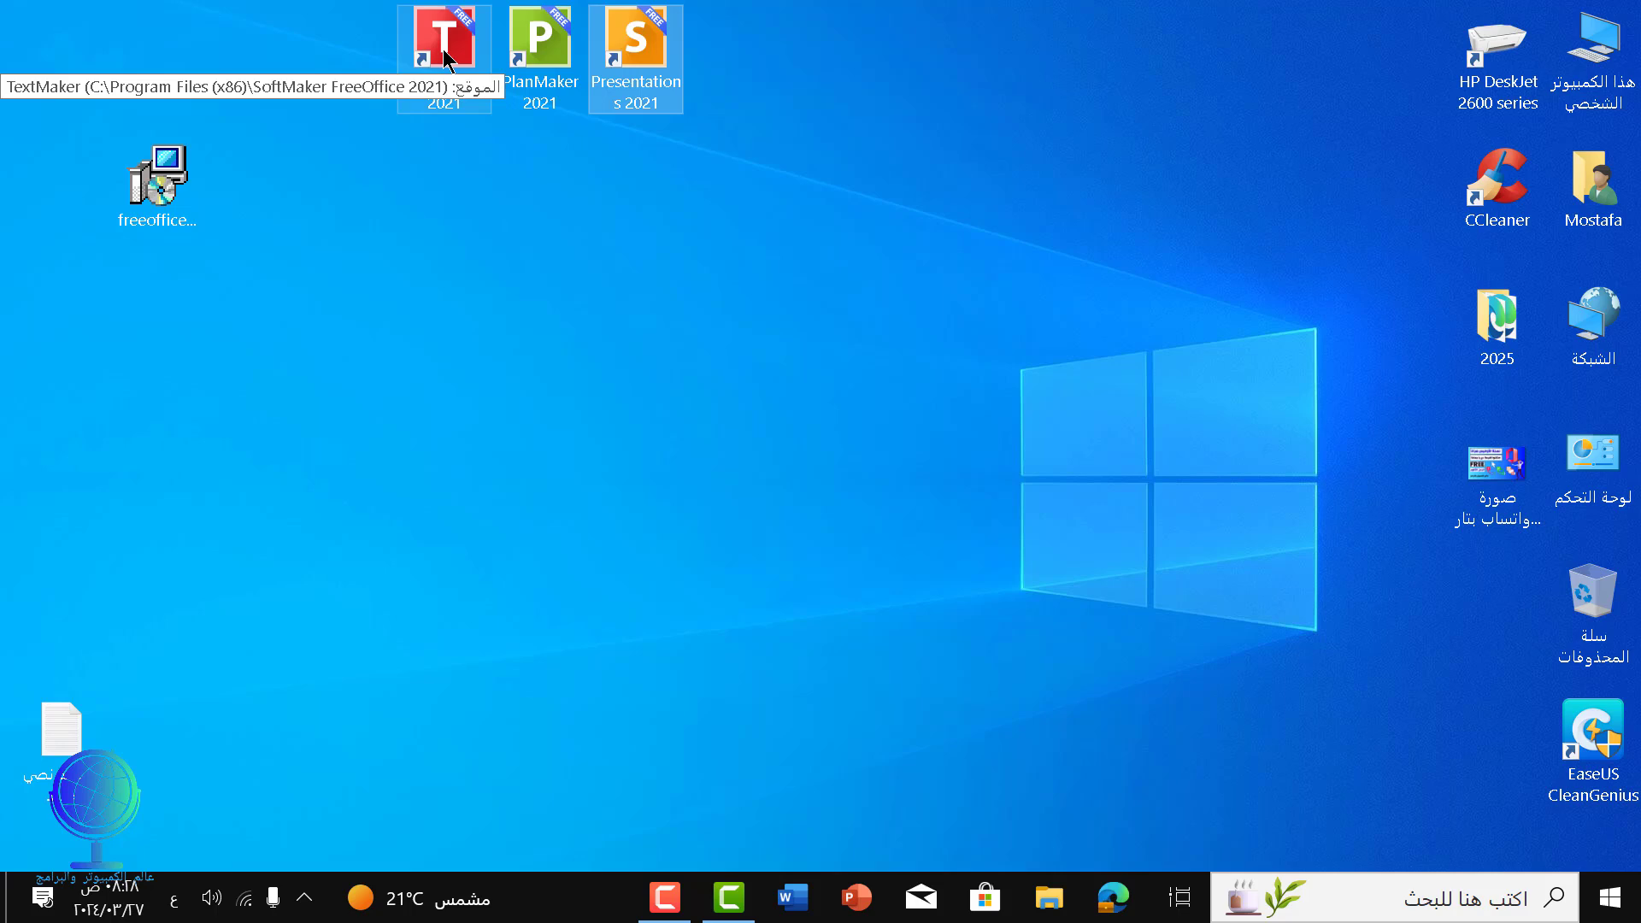
left_click(443, 49)
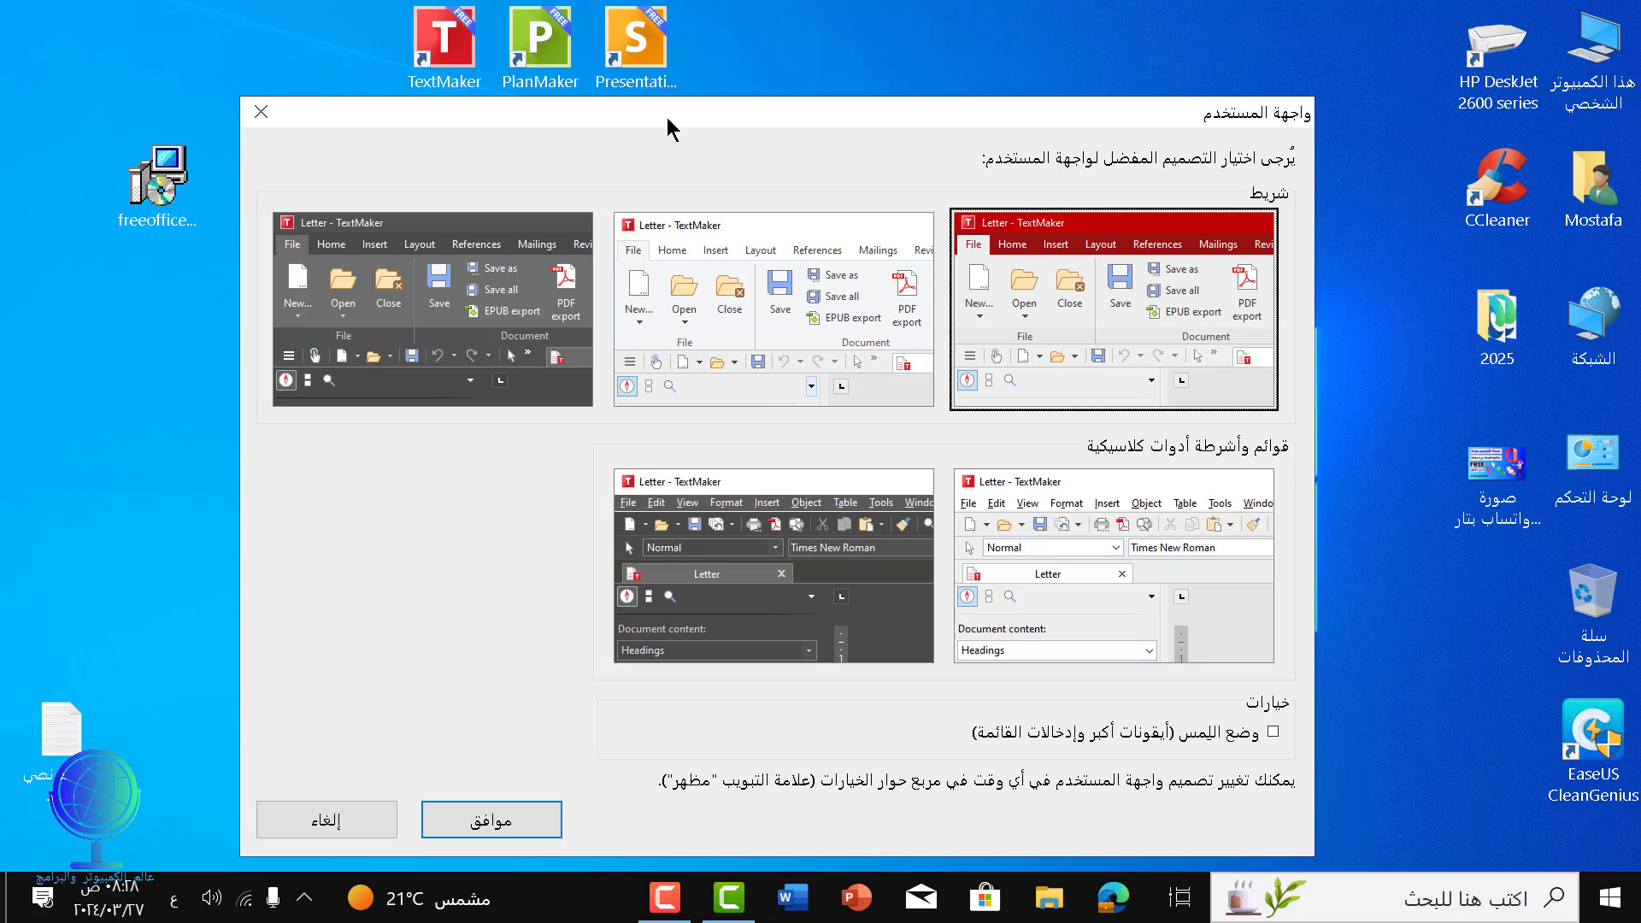
left_click(1255, 733)
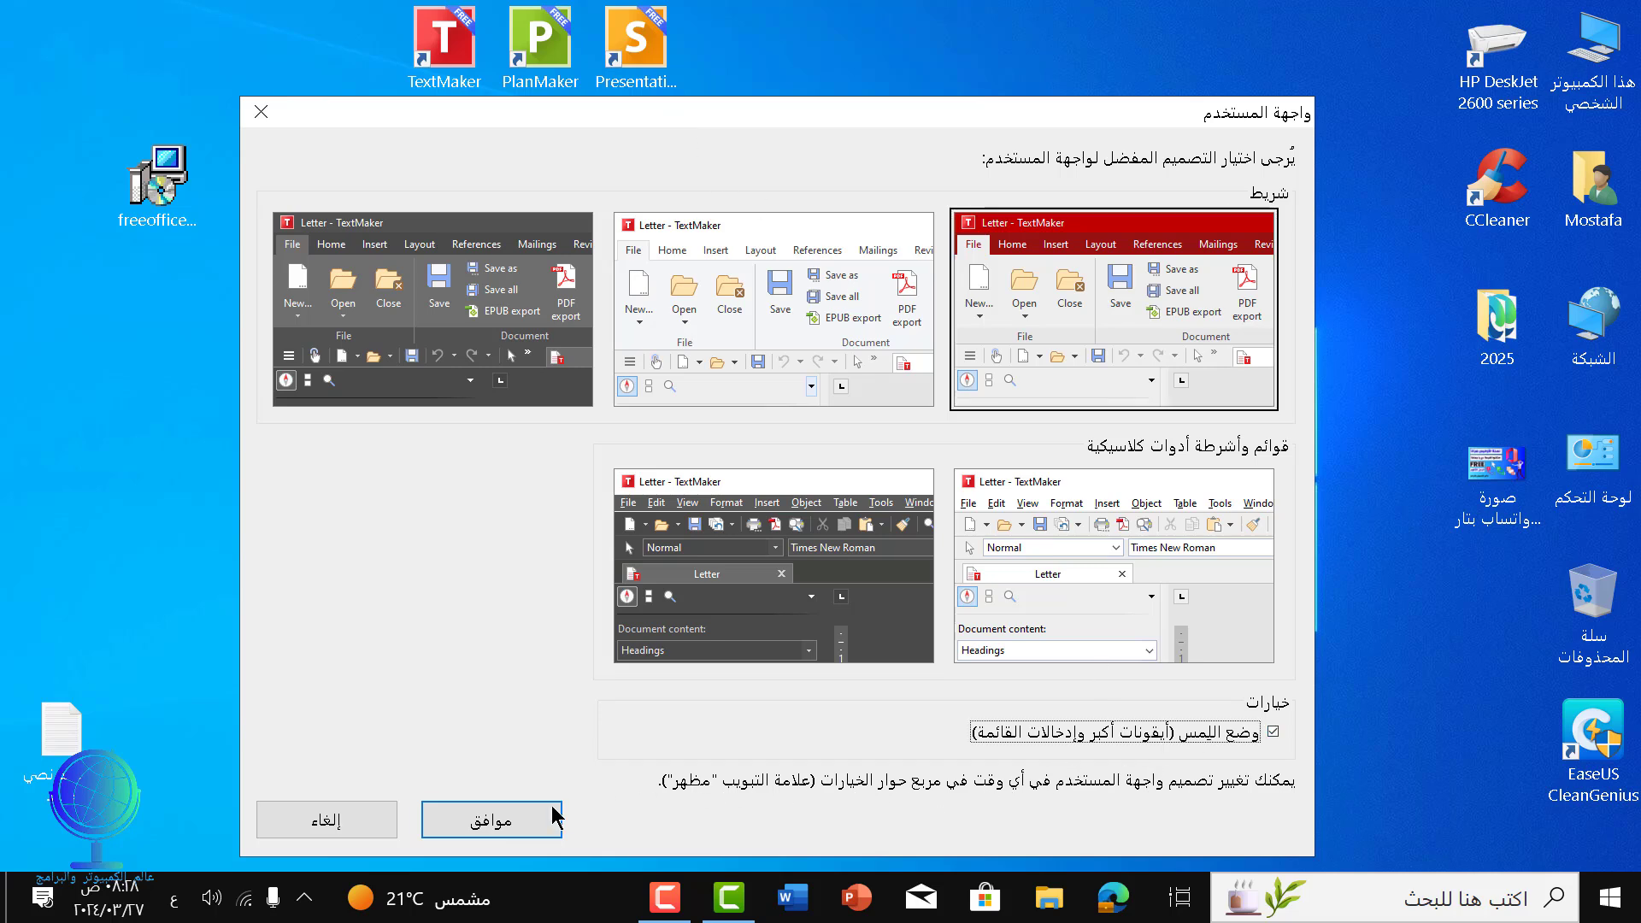
left_click(530, 822)
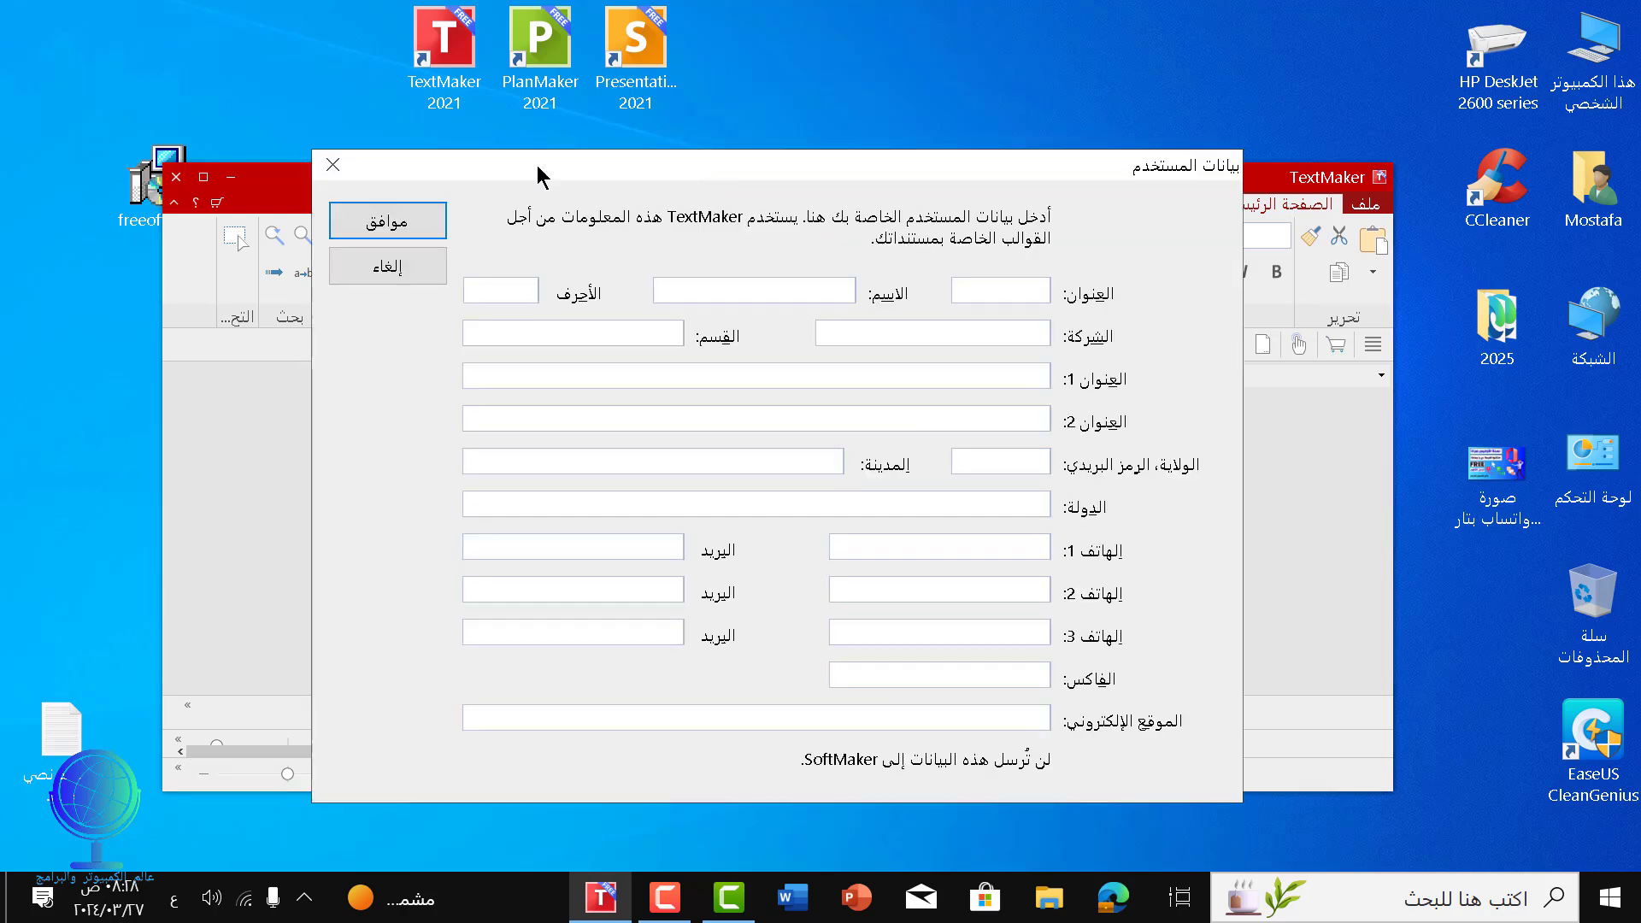
left_click(318, 171)
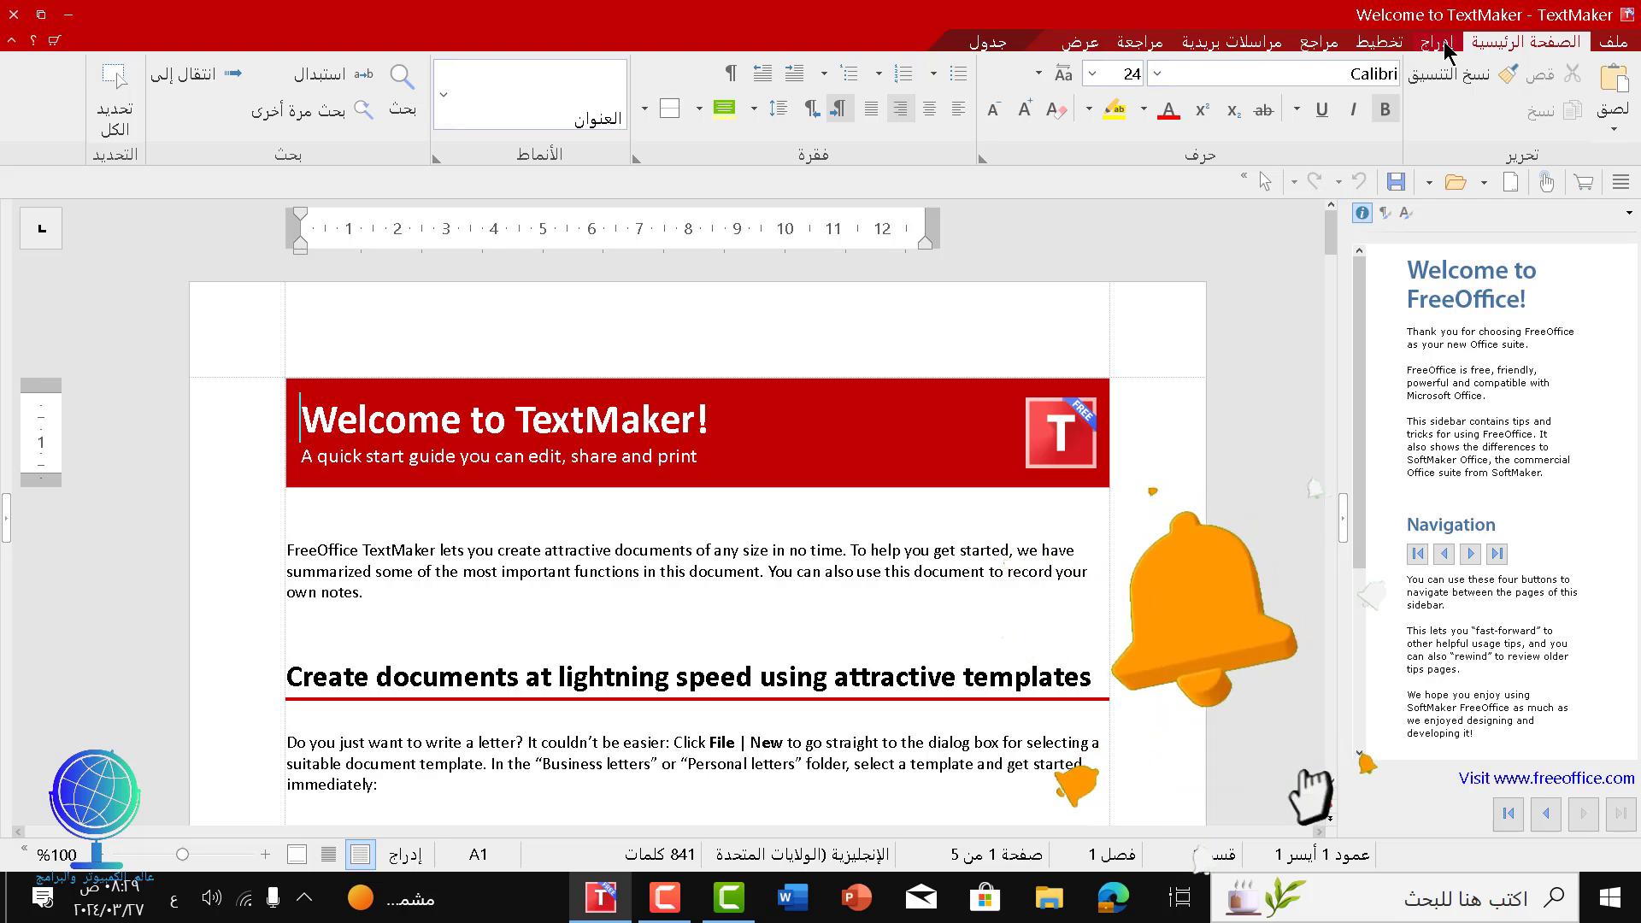
Step: Examine TextMaker's insertion and page layout commands, plus the lists of available fonts and font sizes
left_click(1437, 43)
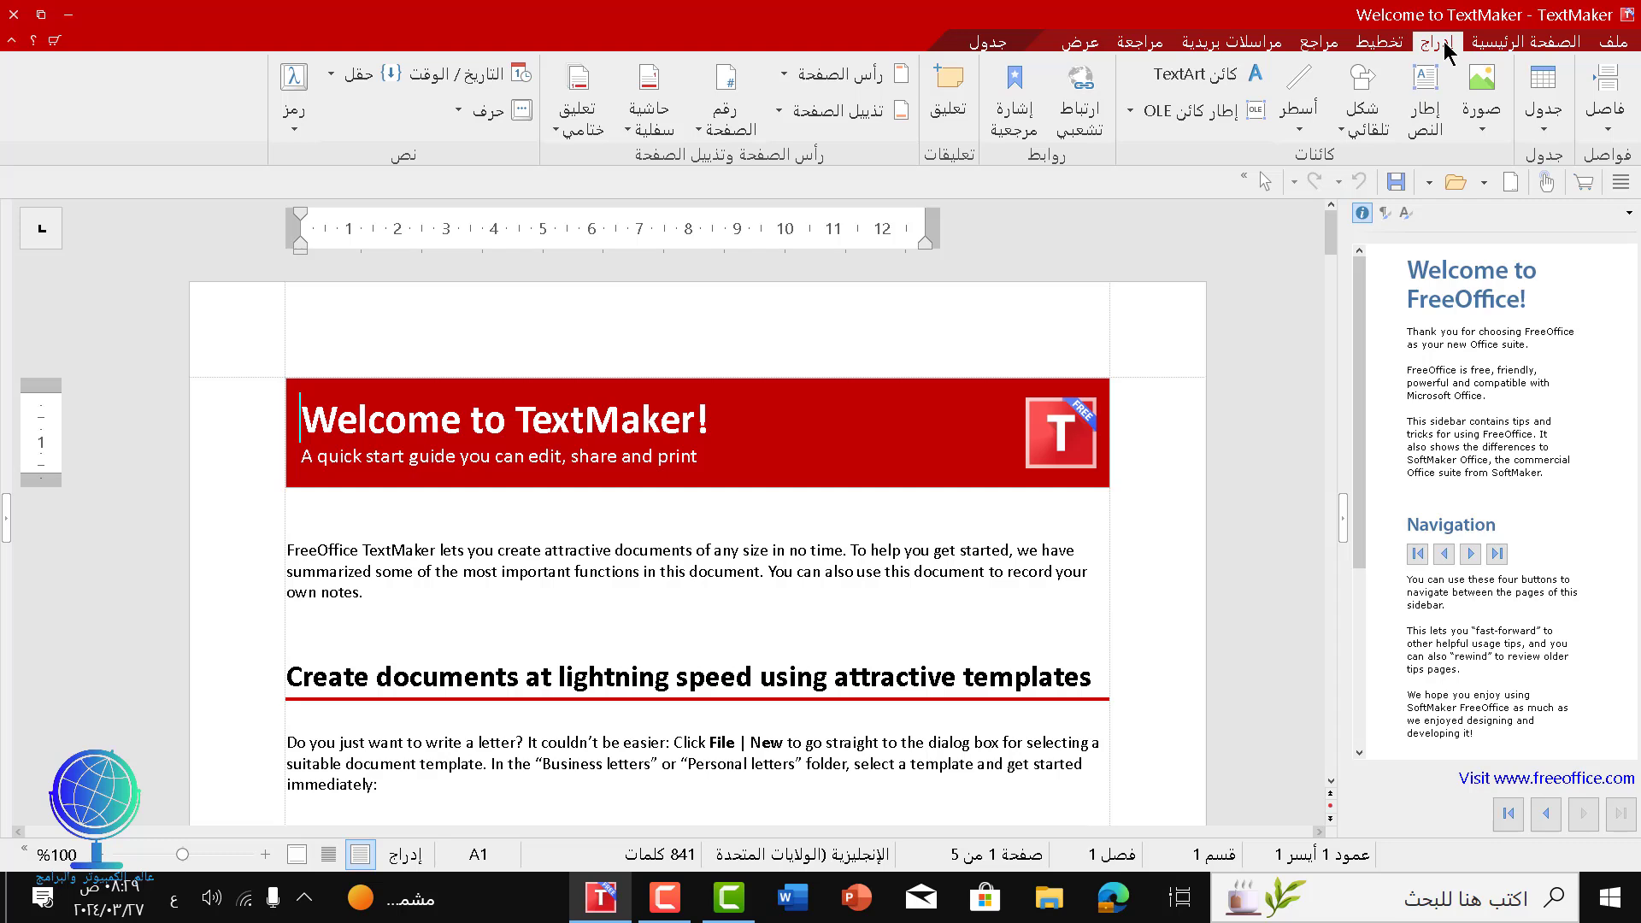
left_click(1381, 41)
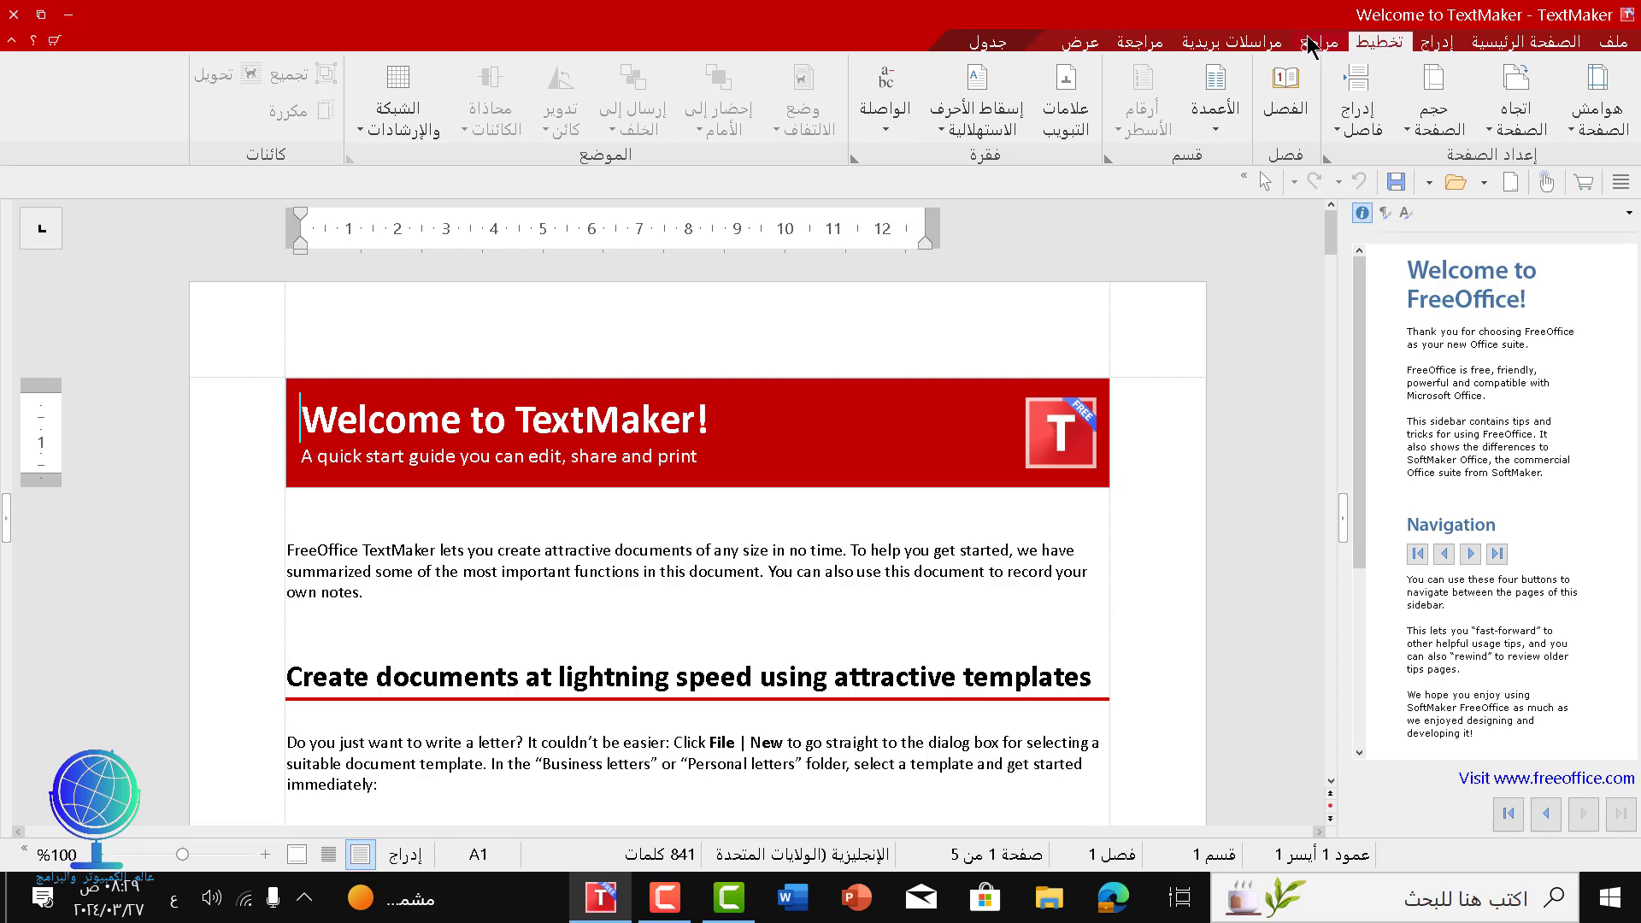
left_click(1514, 43)
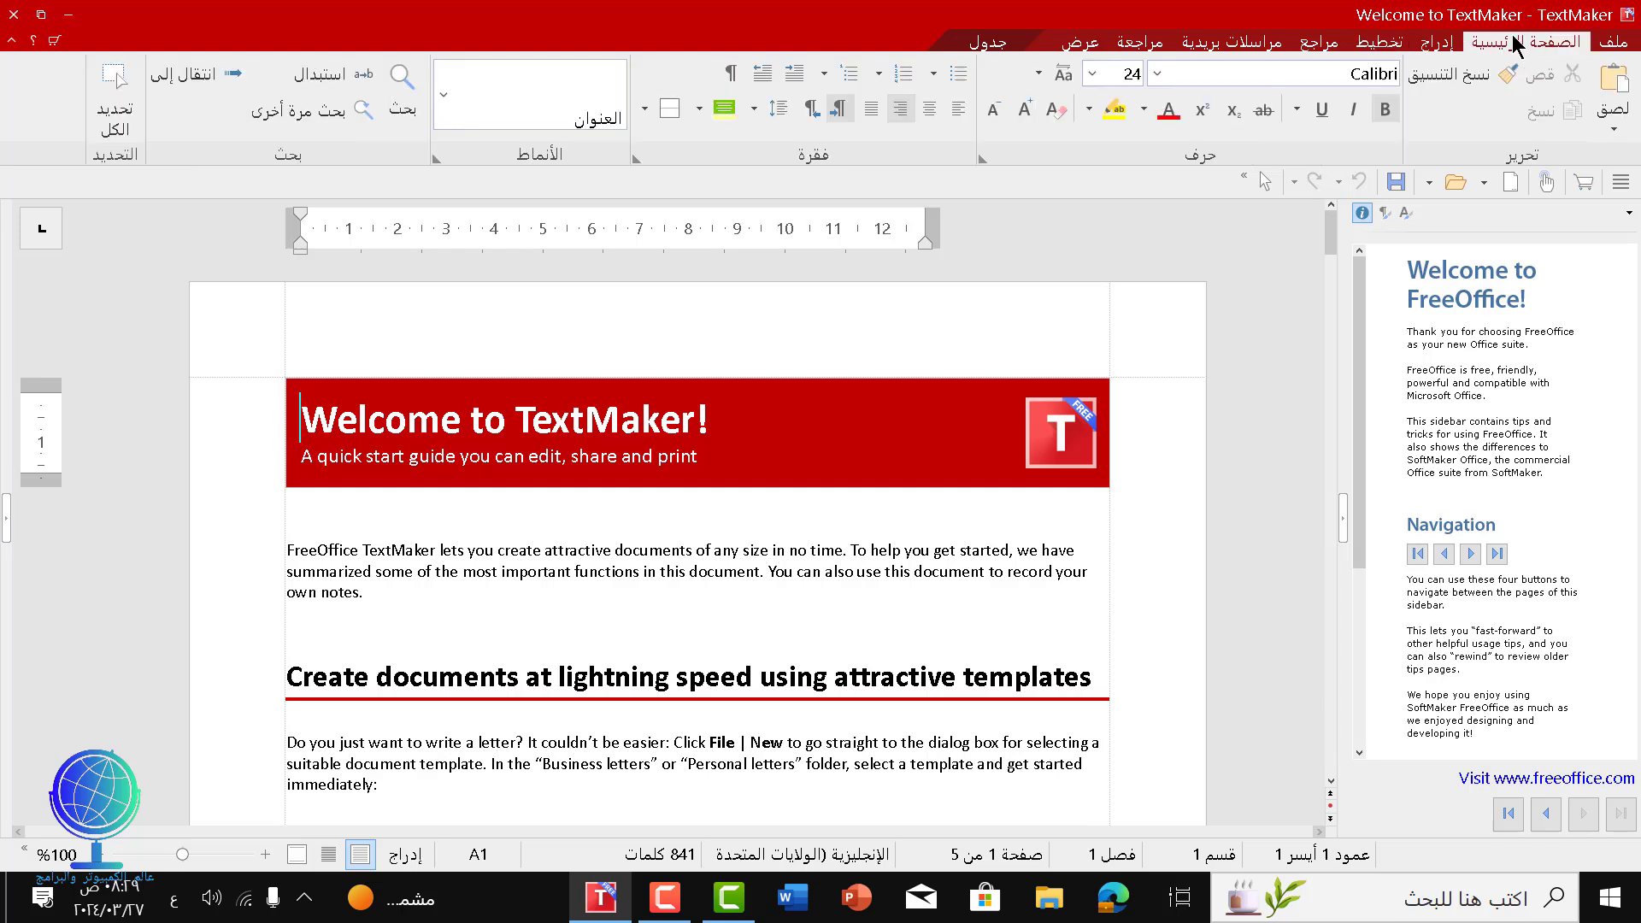
left_click(1156, 77)
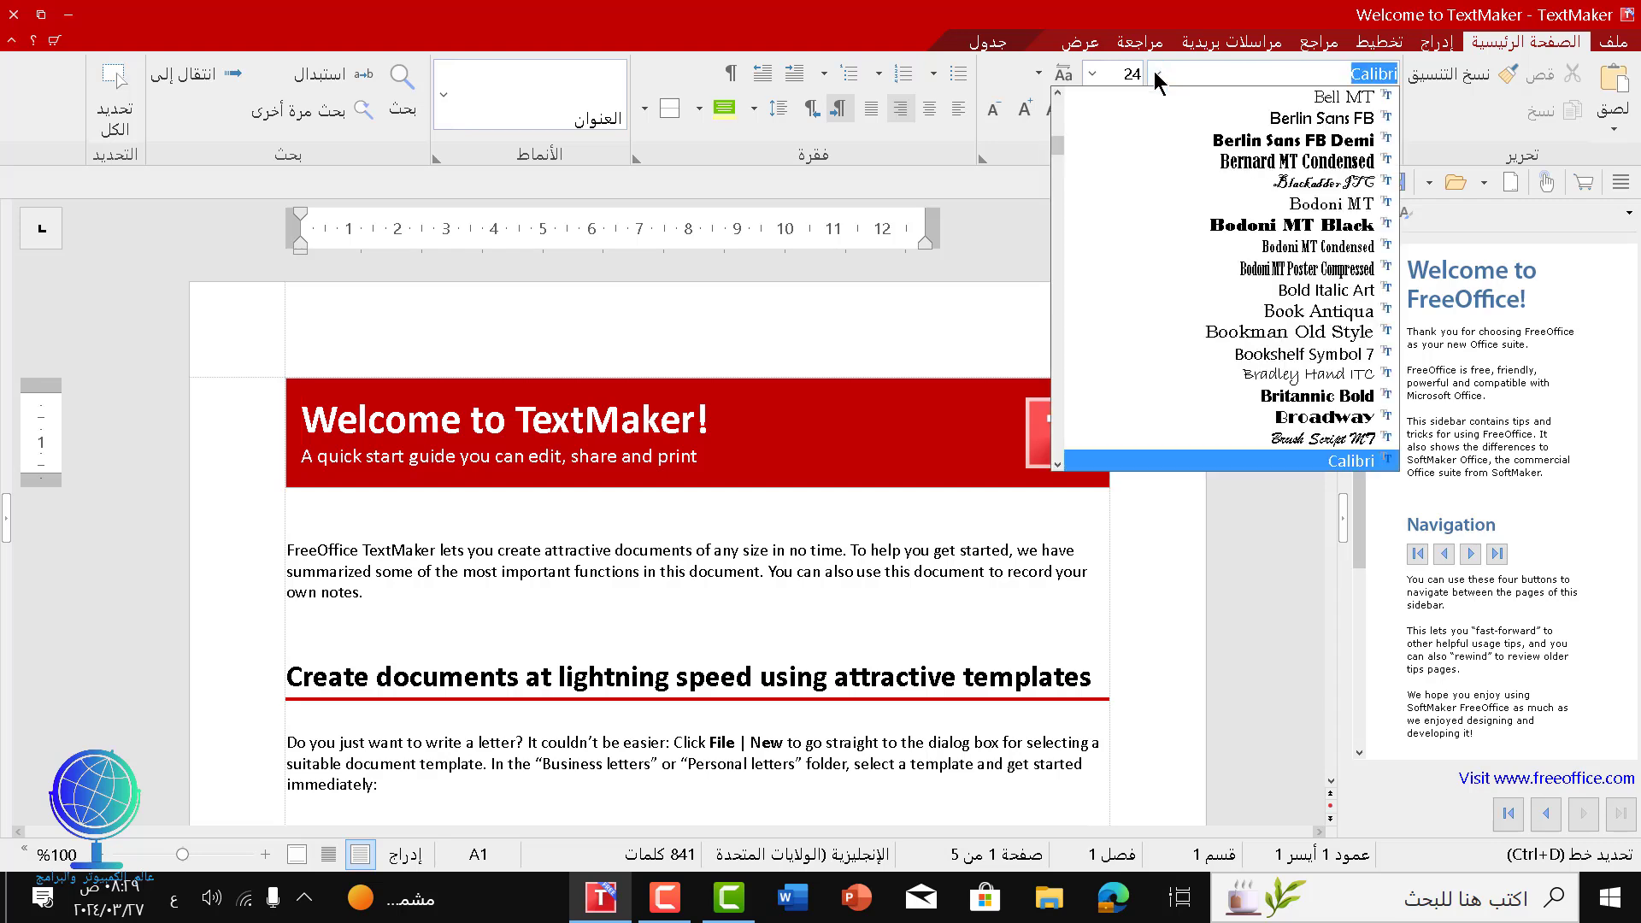
left_click(1156, 77)
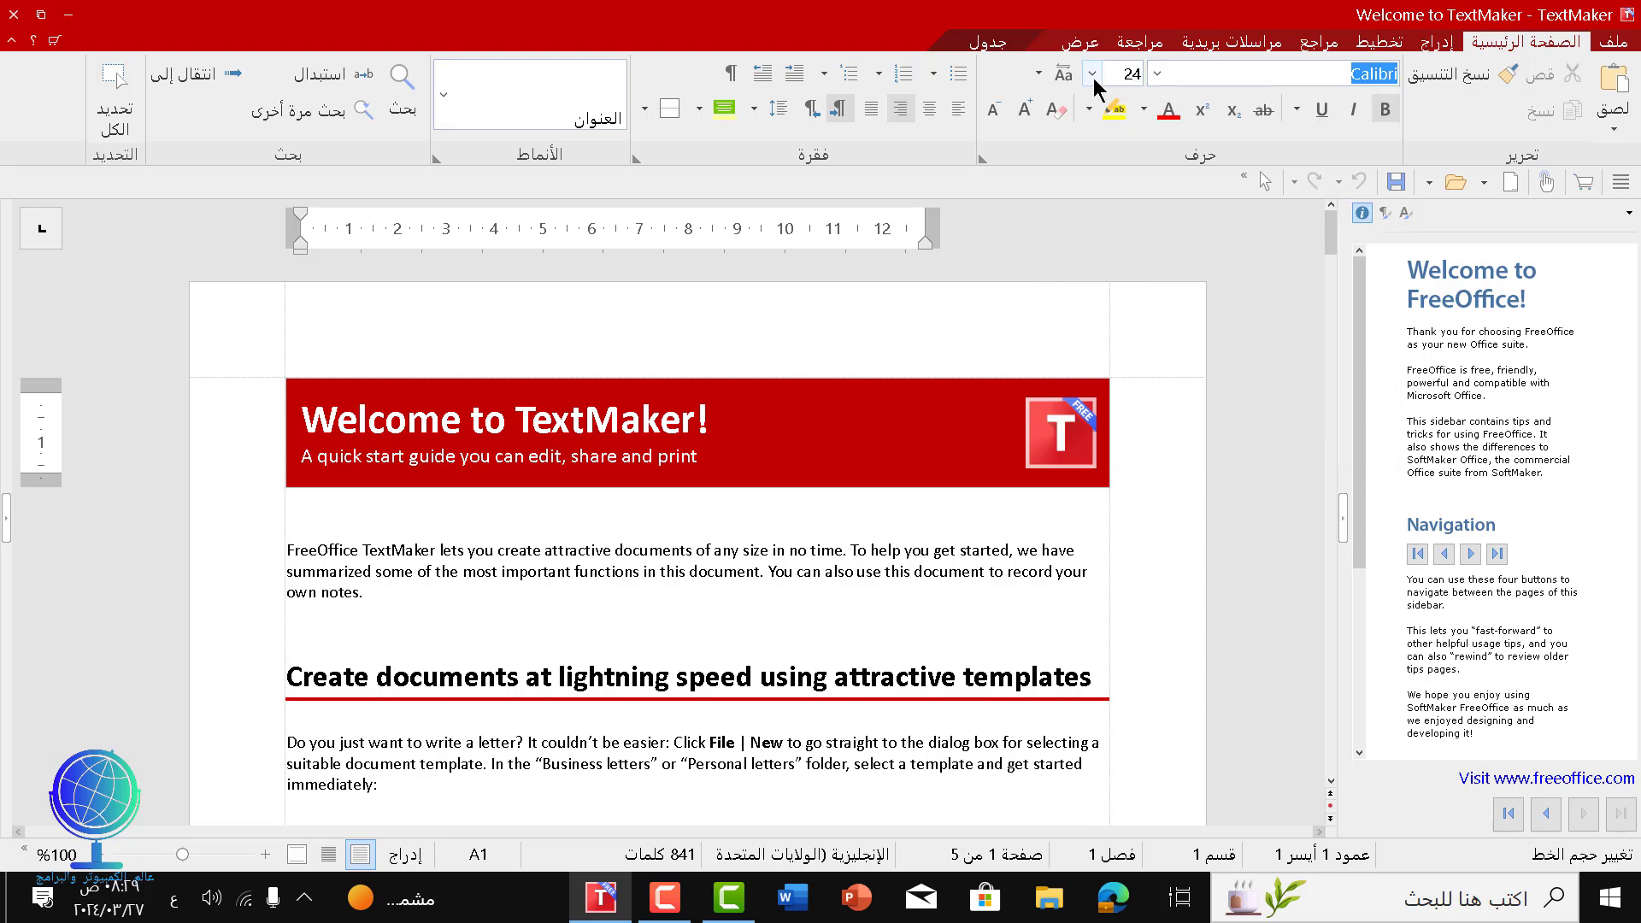
left_click(1093, 75)
left_click(1094, 78)
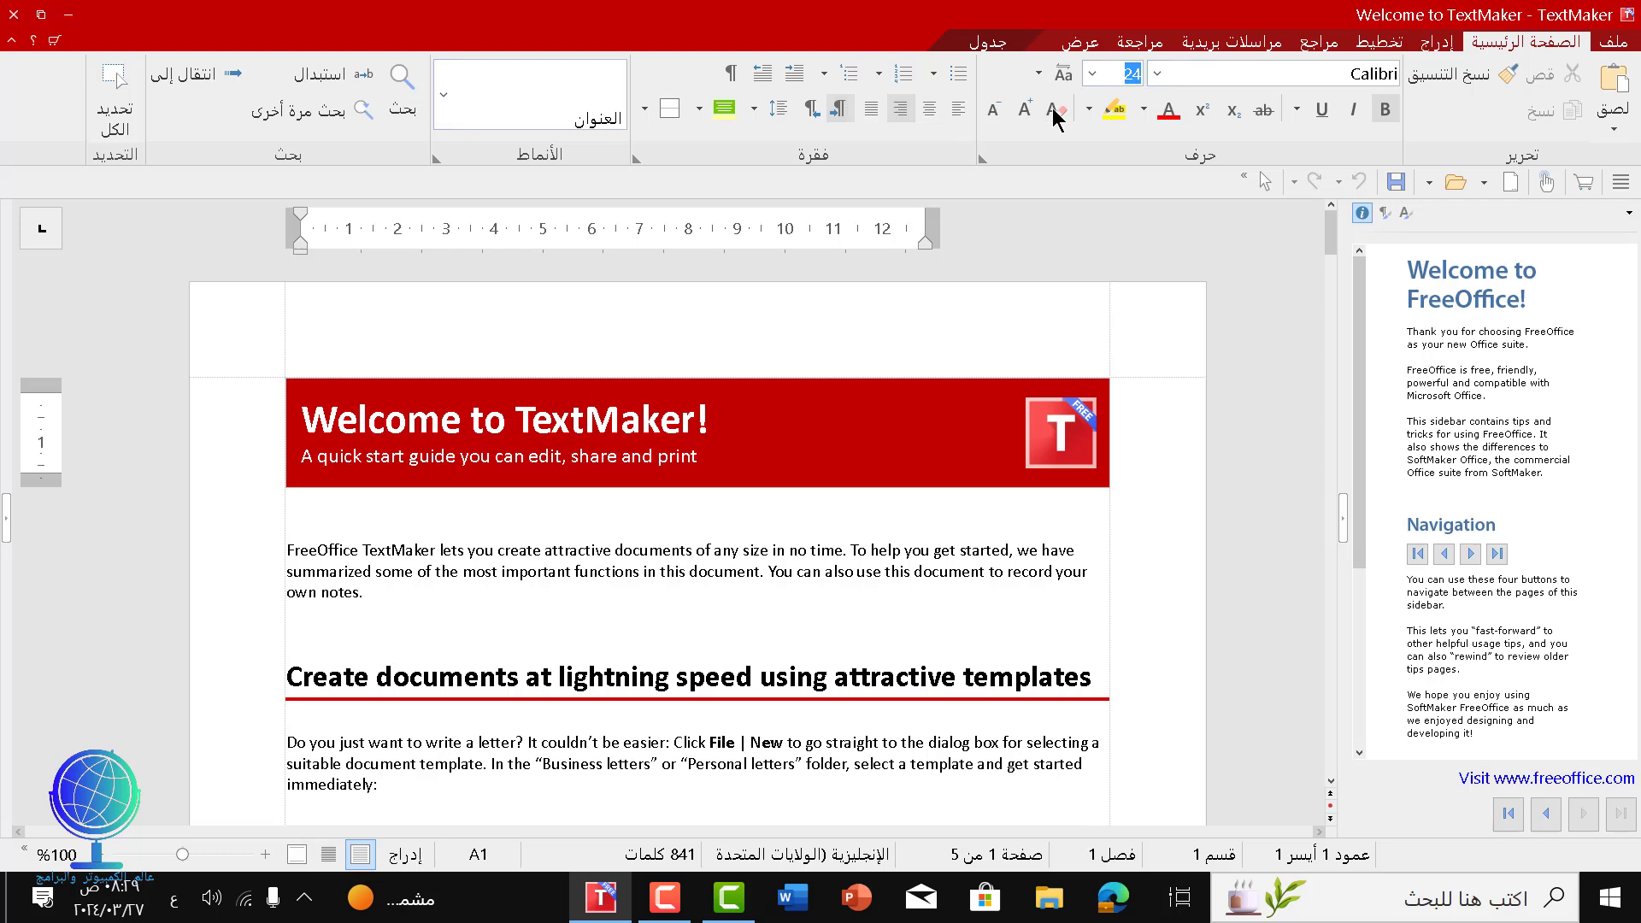
Step: Look through TextMaker's insert, layout, references, mailings, review, view, table and file commands, and close the program
left_click(1453, 43)
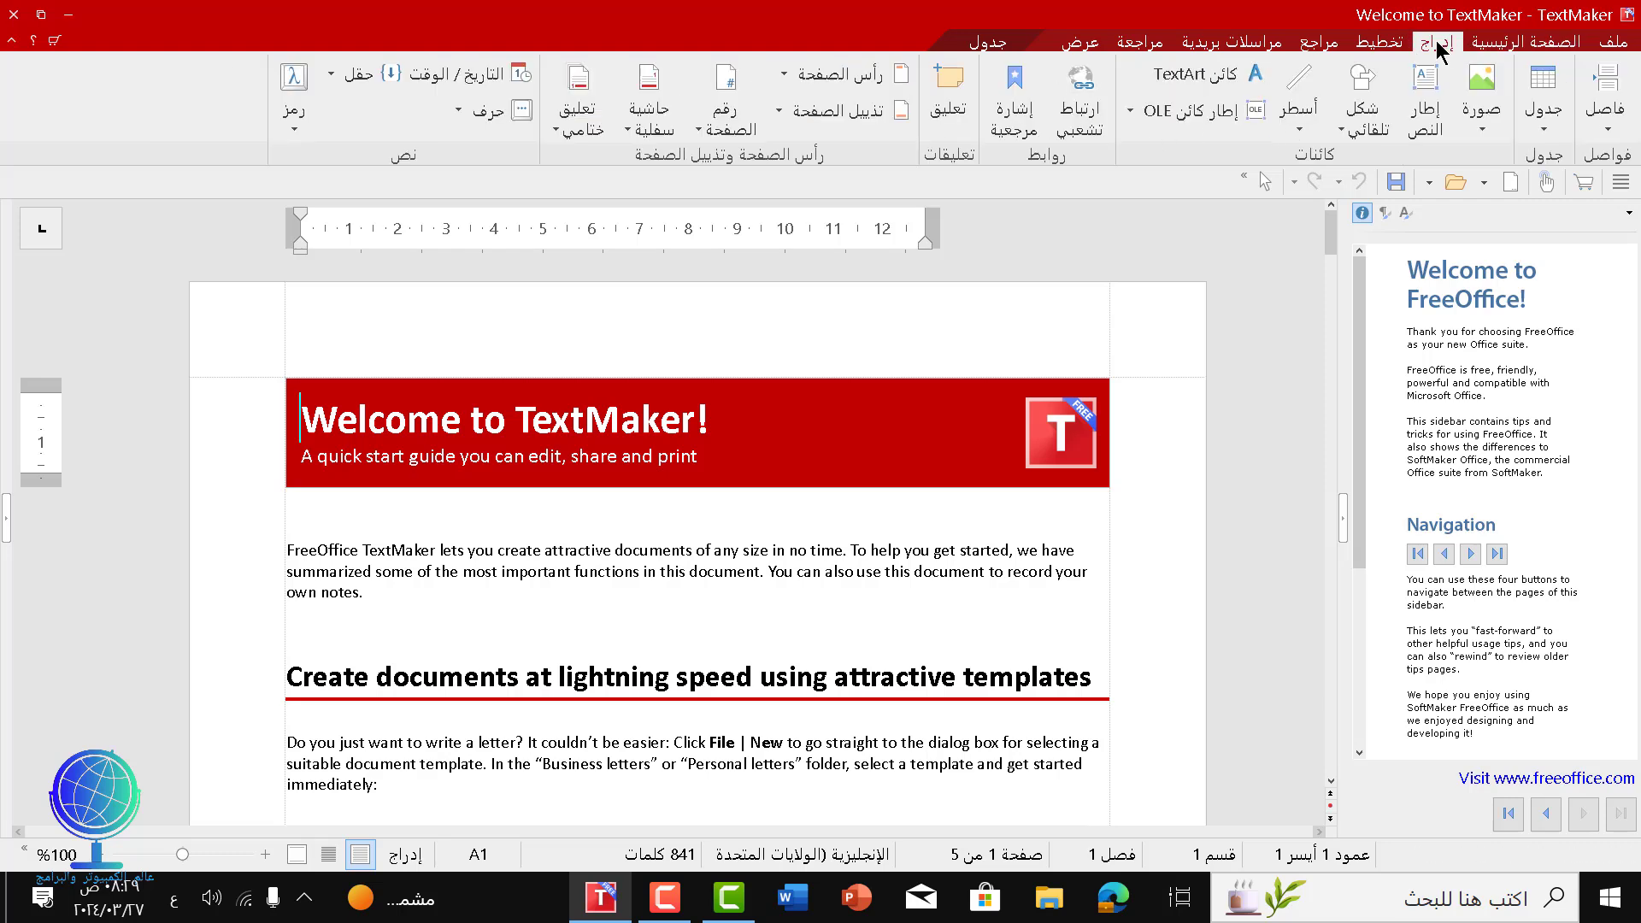
left_click(1384, 44)
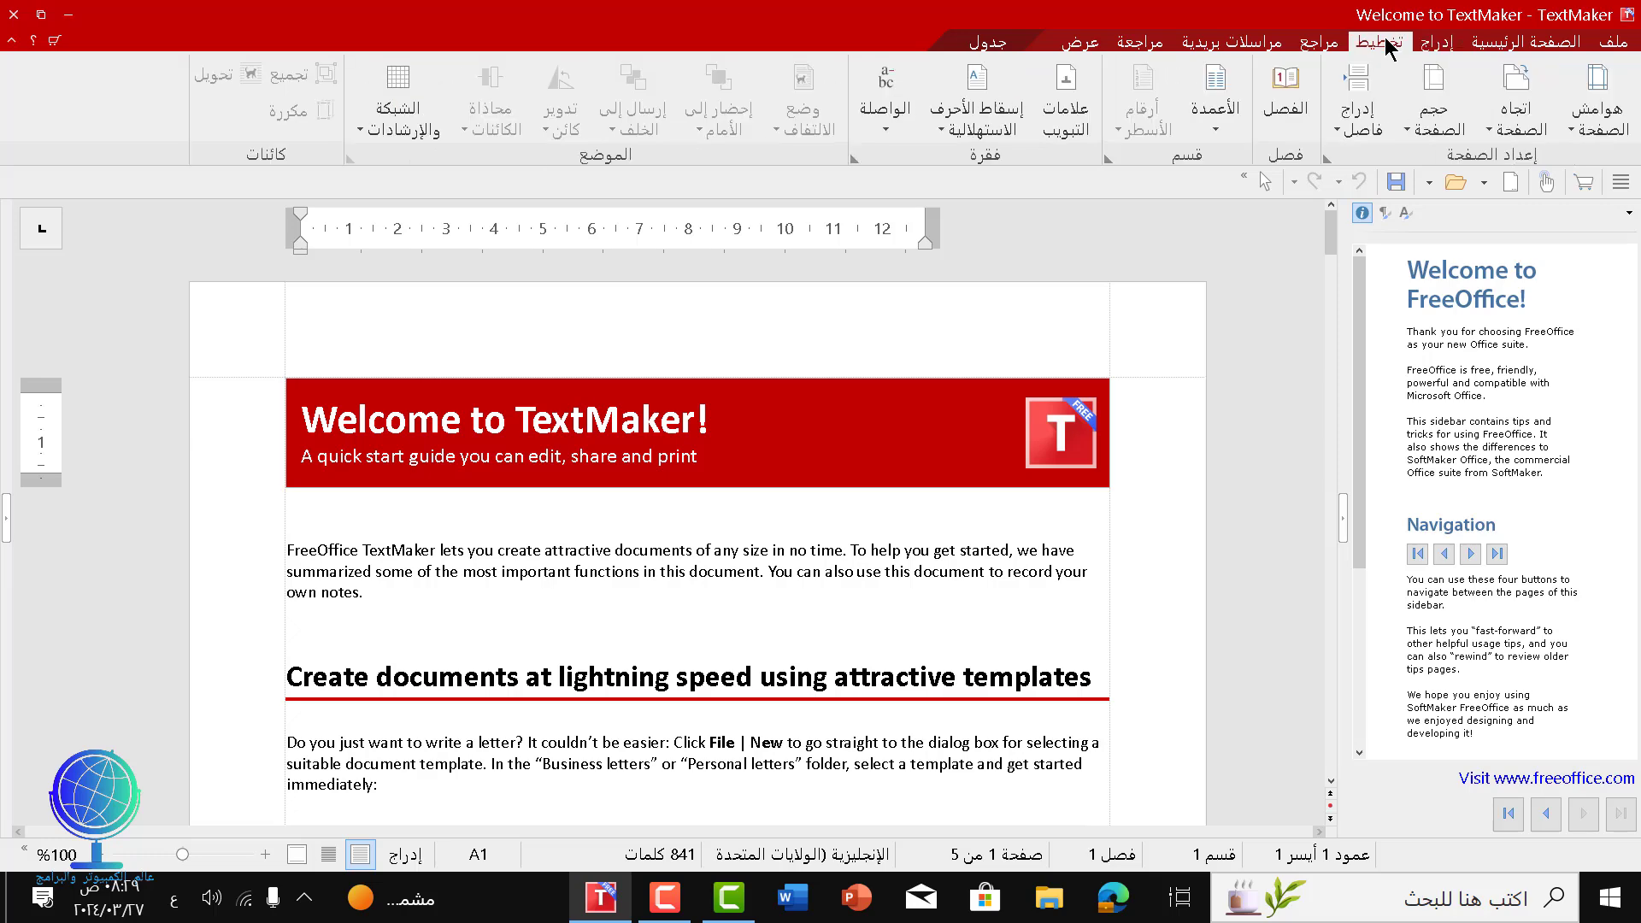
left_click(1321, 43)
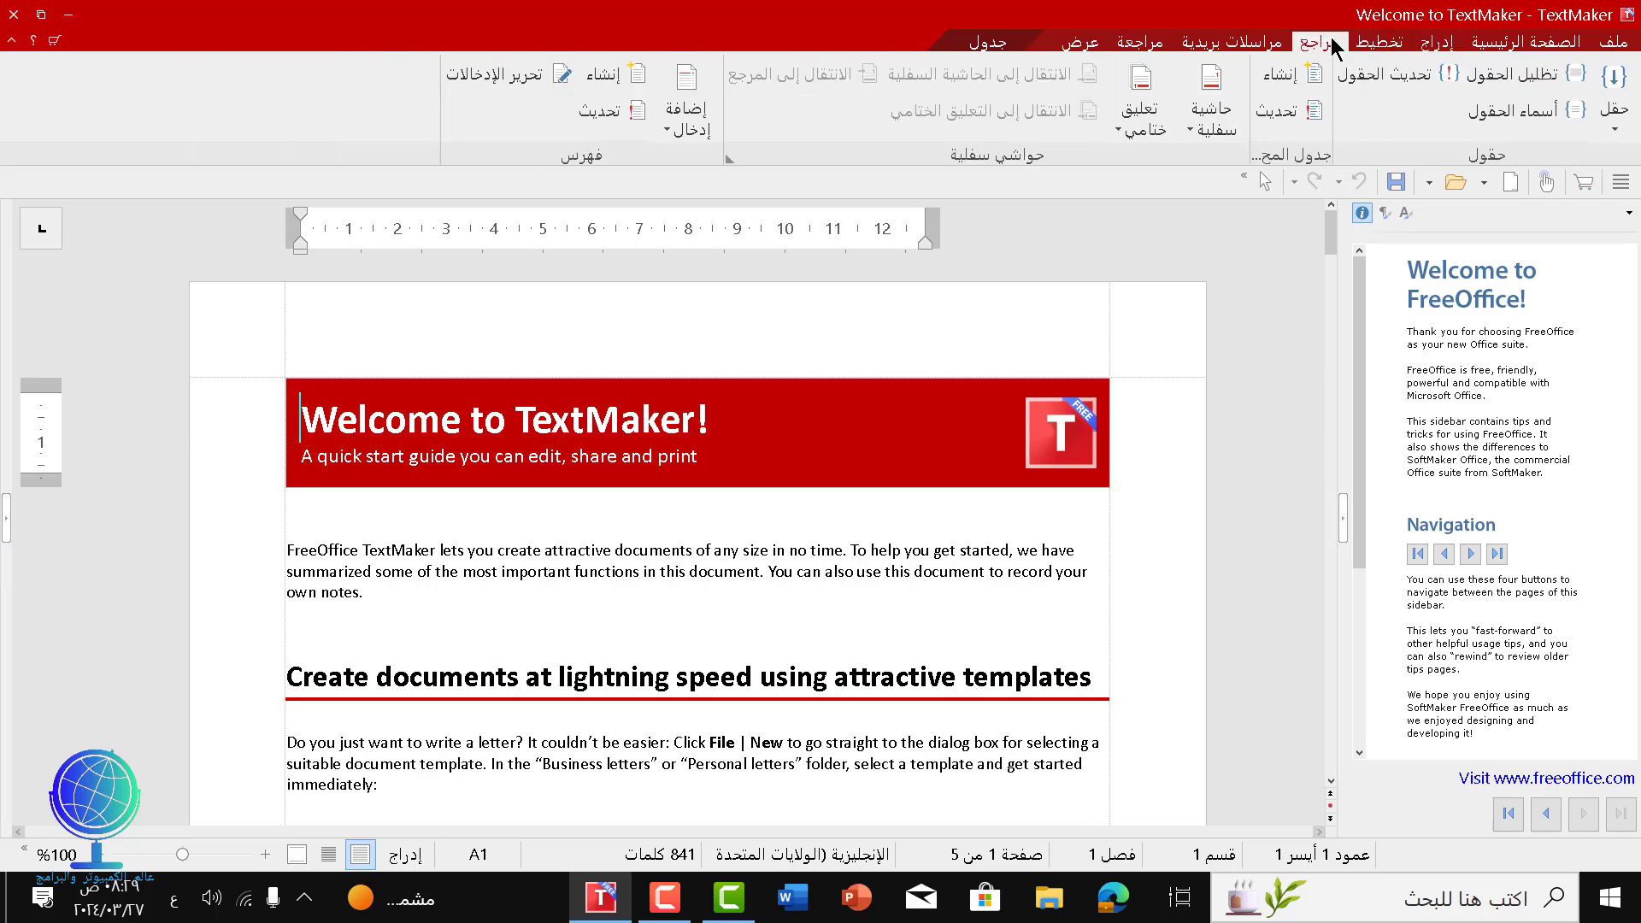
left_click(1248, 44)
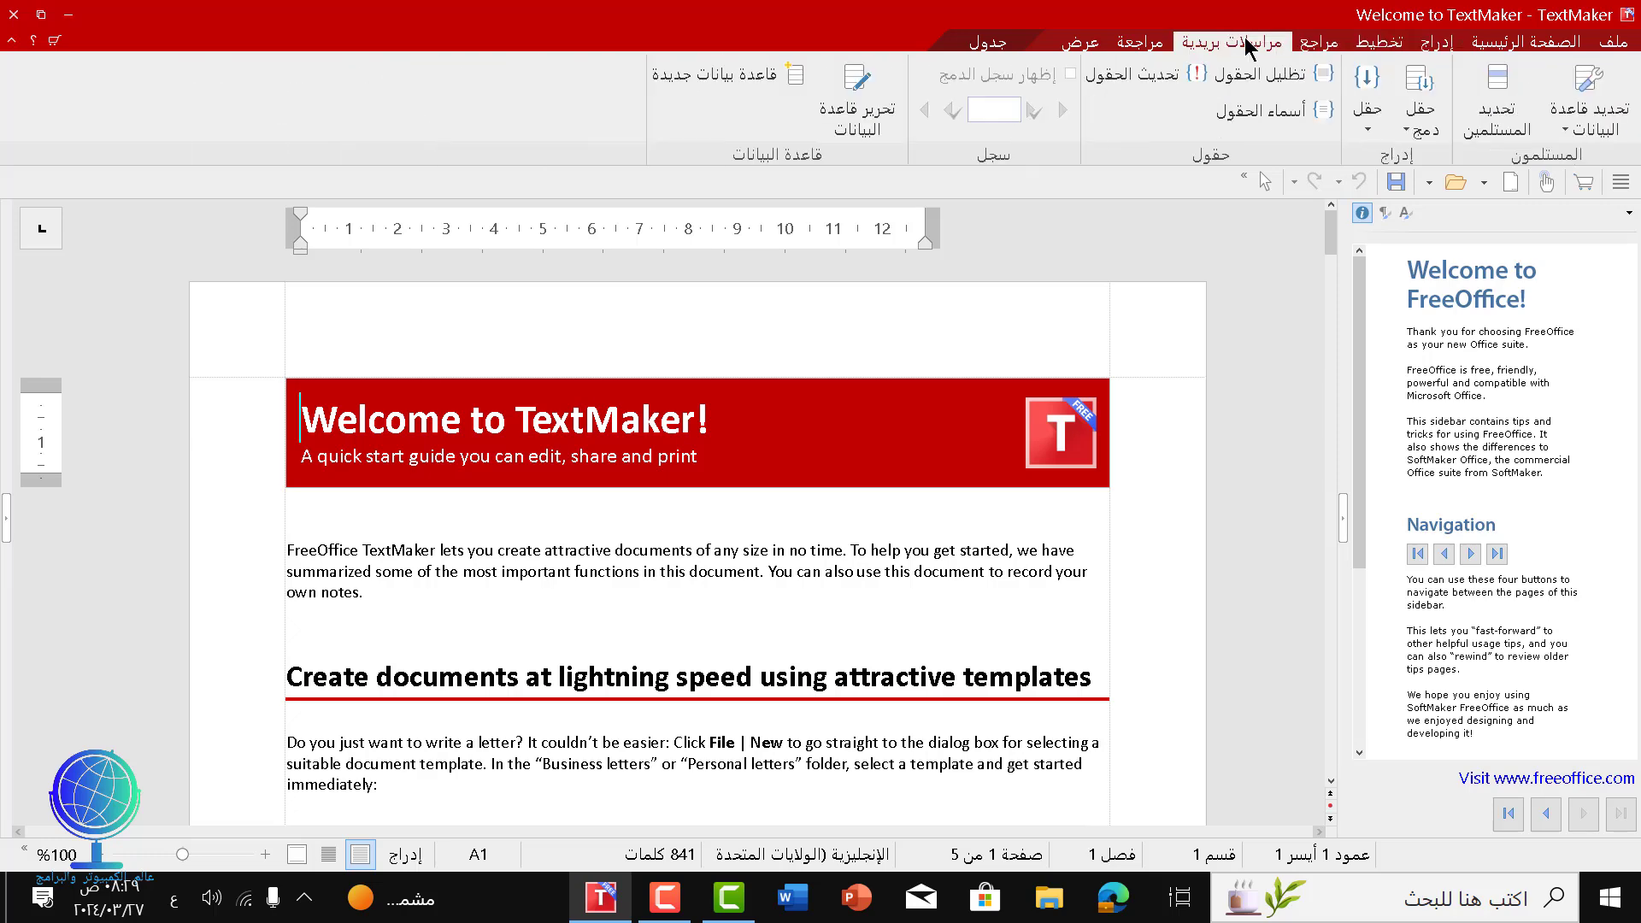
left_click(1123, 46)
left_click(1081, 44)
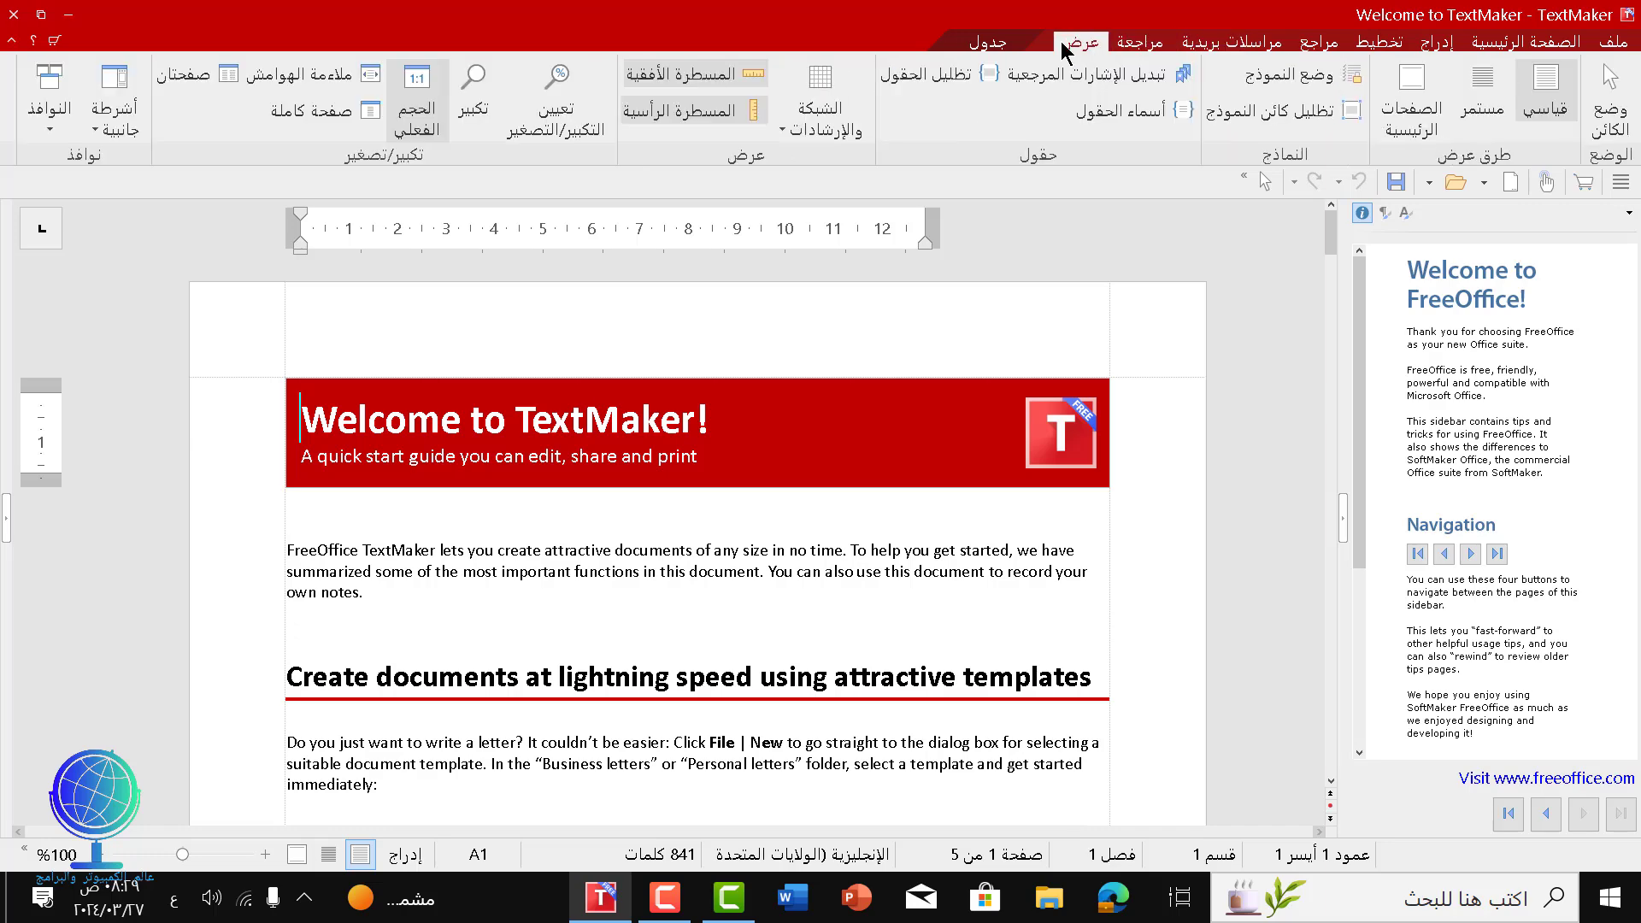
left_click(1010, 43)
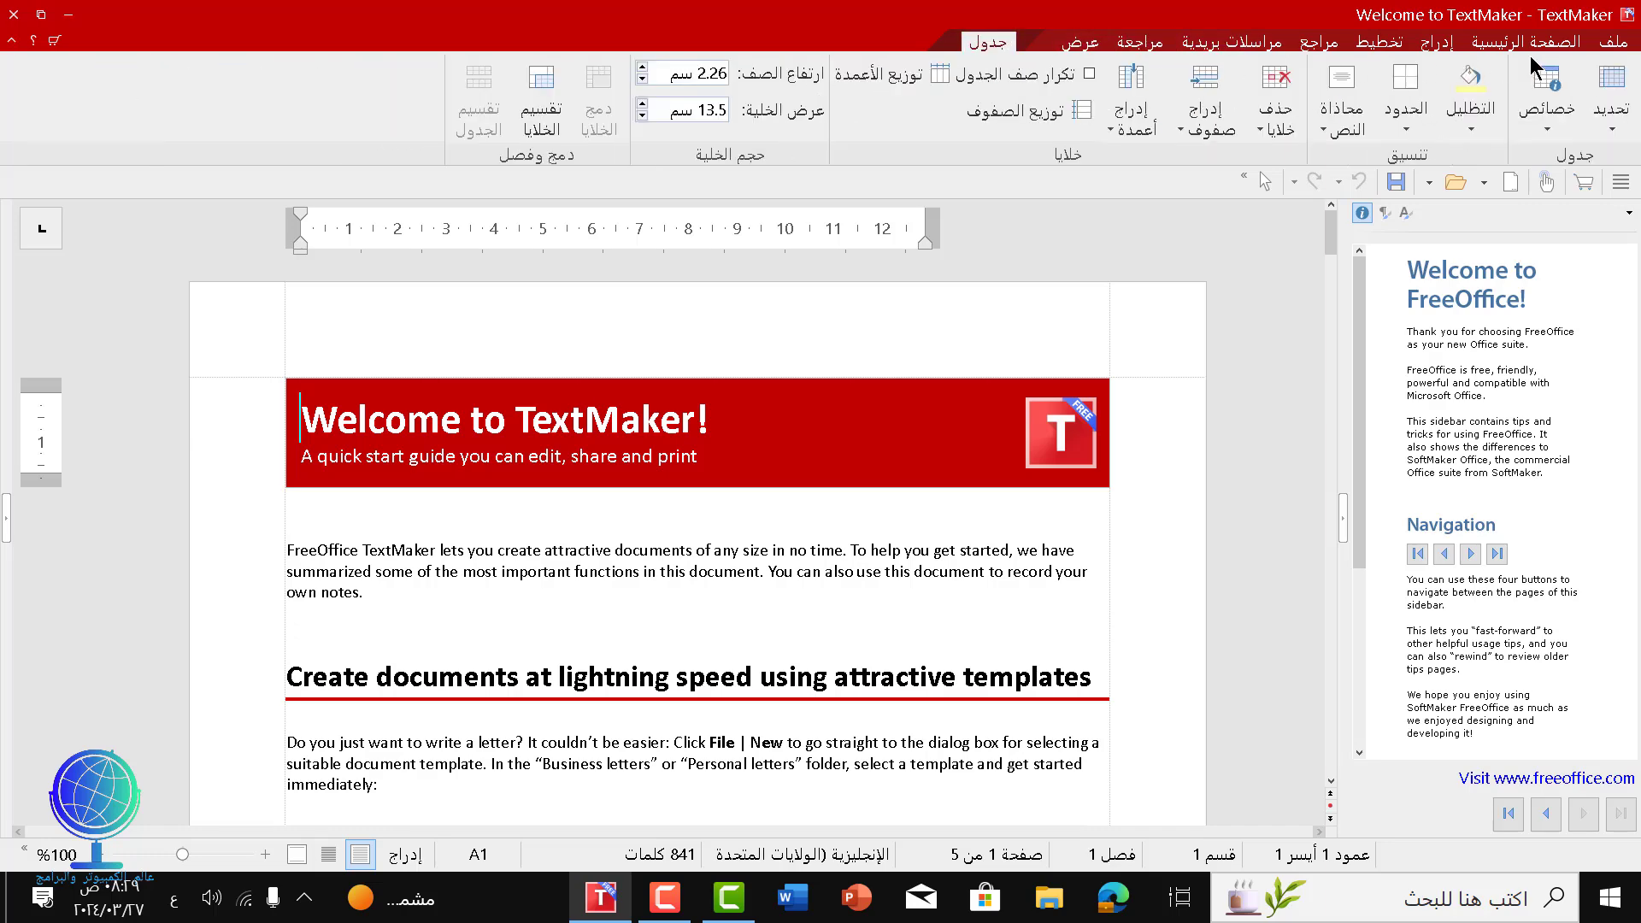
left_click(1616, 43)
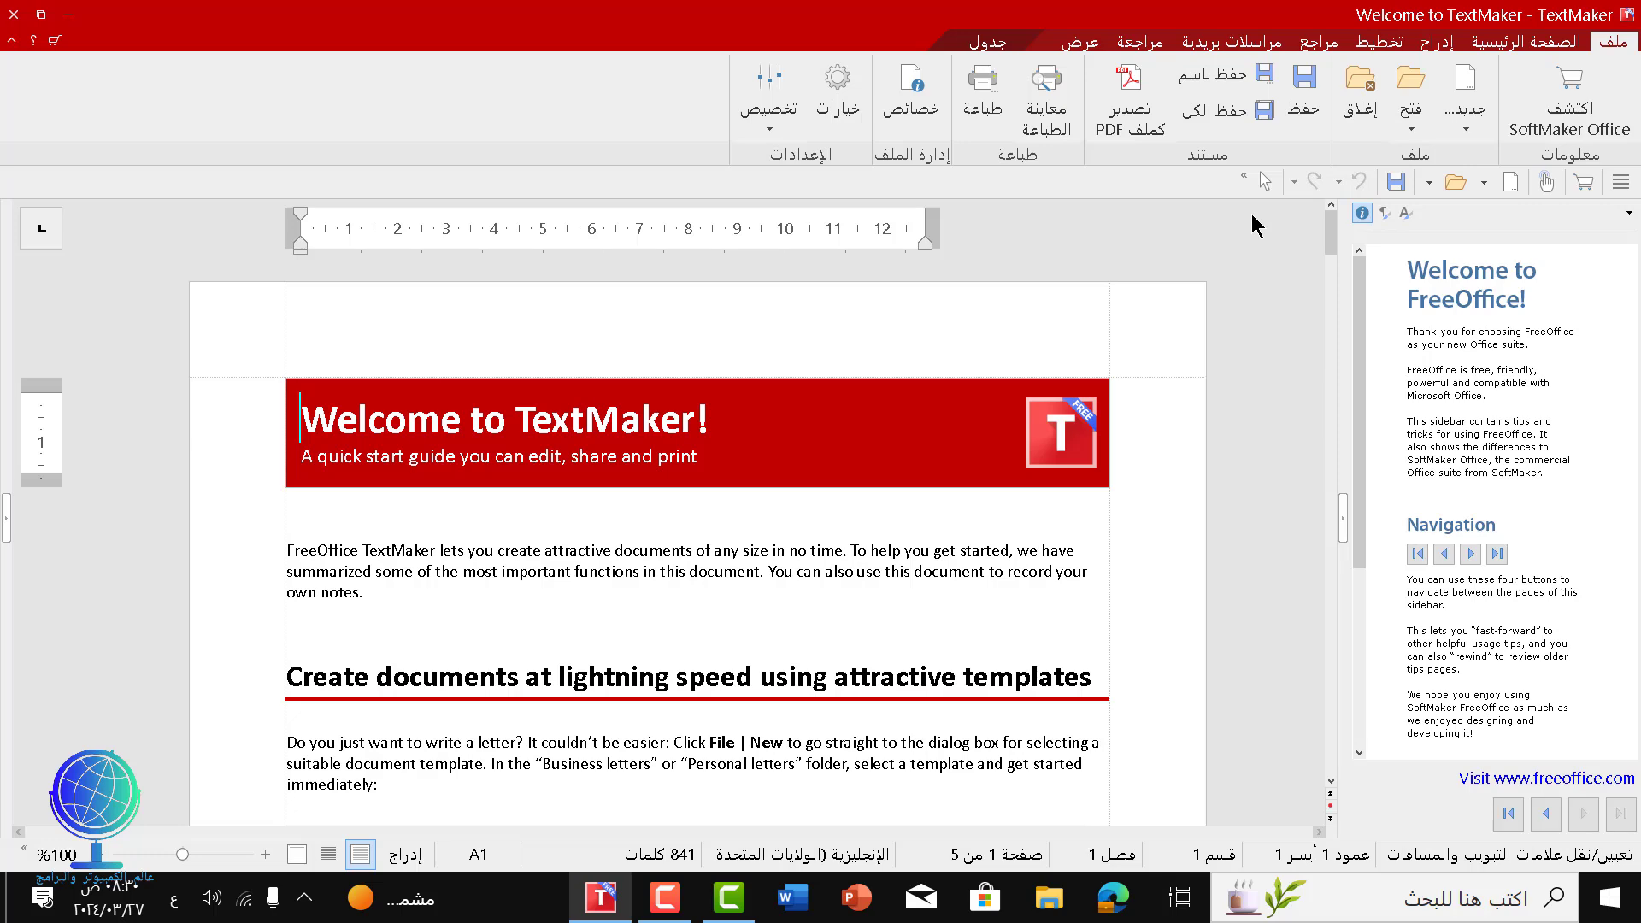
left_click(14, 15)
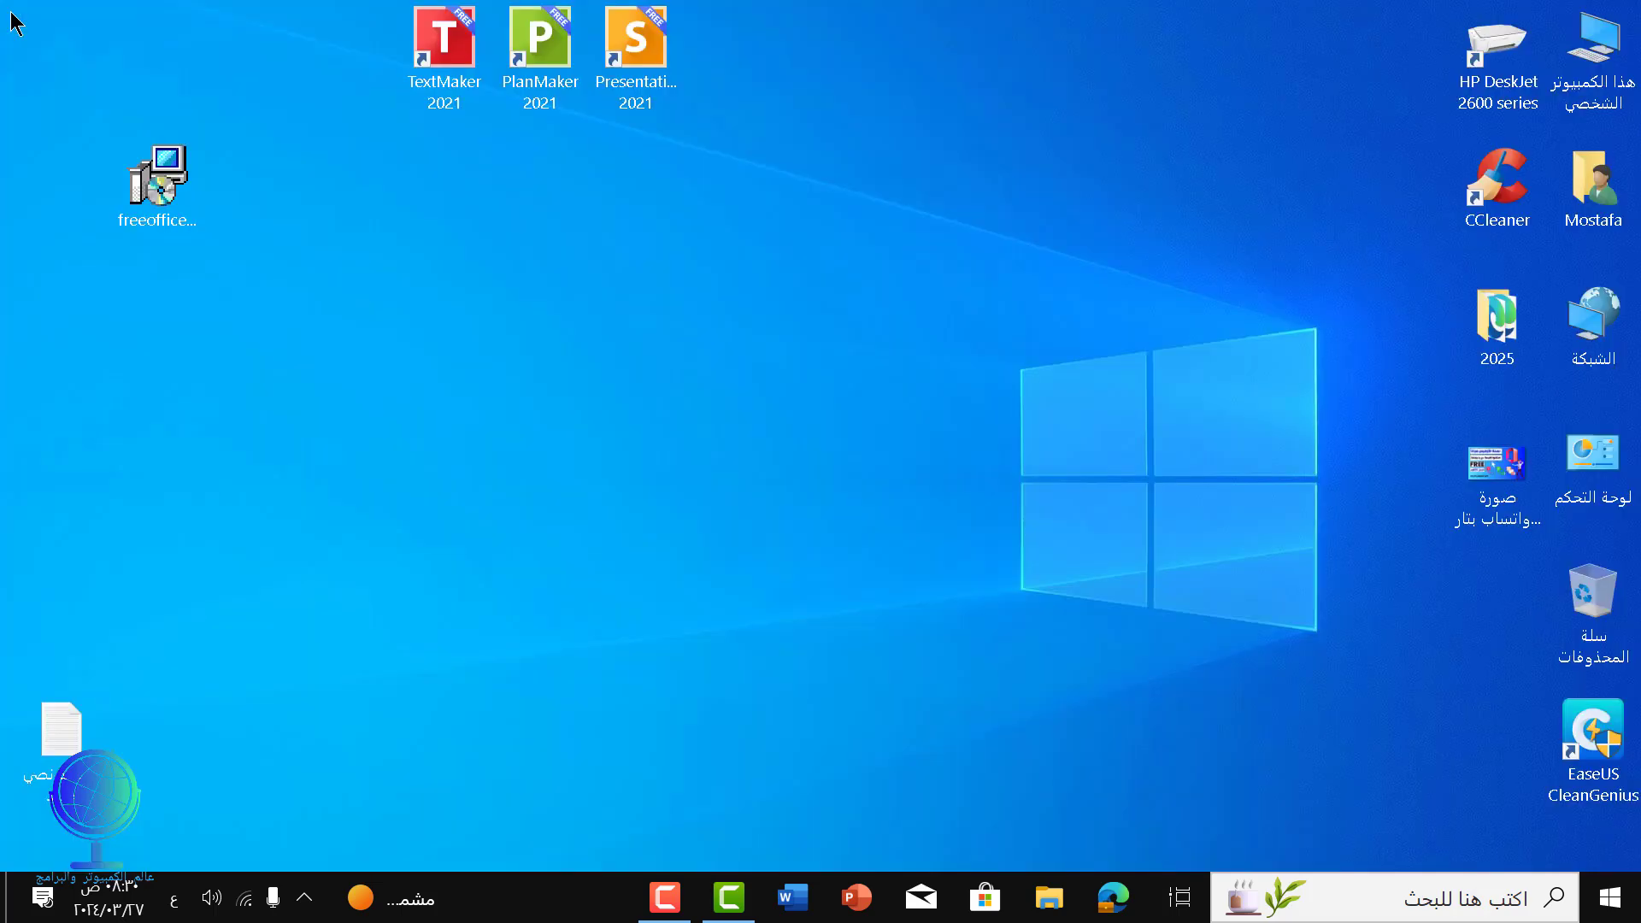
Step: Open PlanMaker 2021, look through its insert, layout, formula, data, review, view and home commands, and close it
double_click(536, 38)
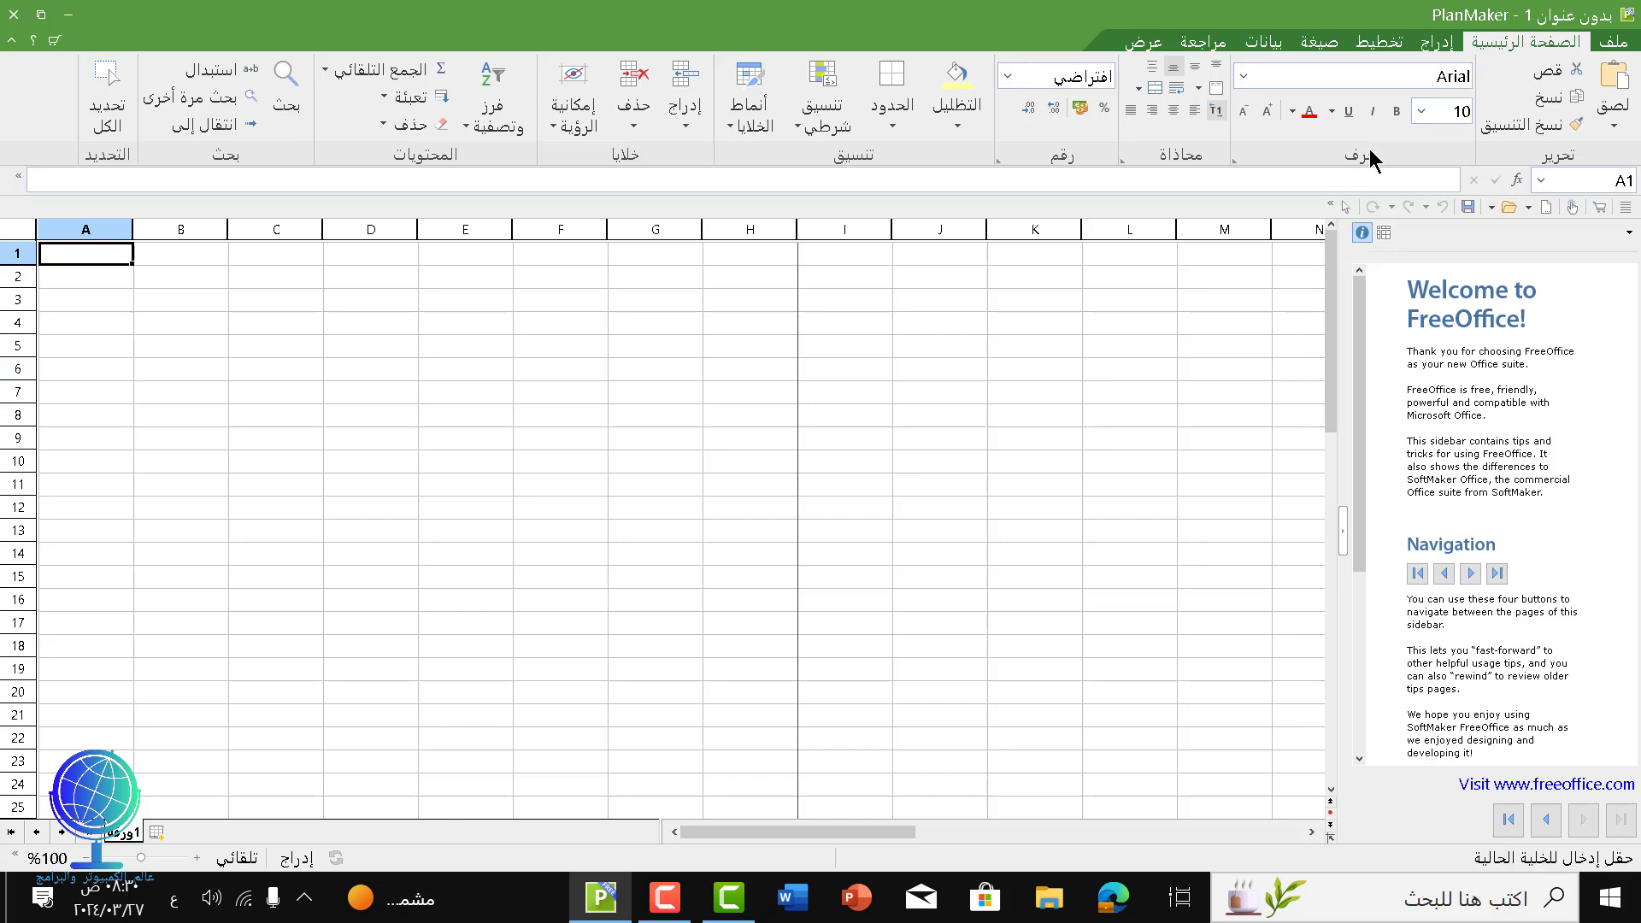
left_click(1430, 44)
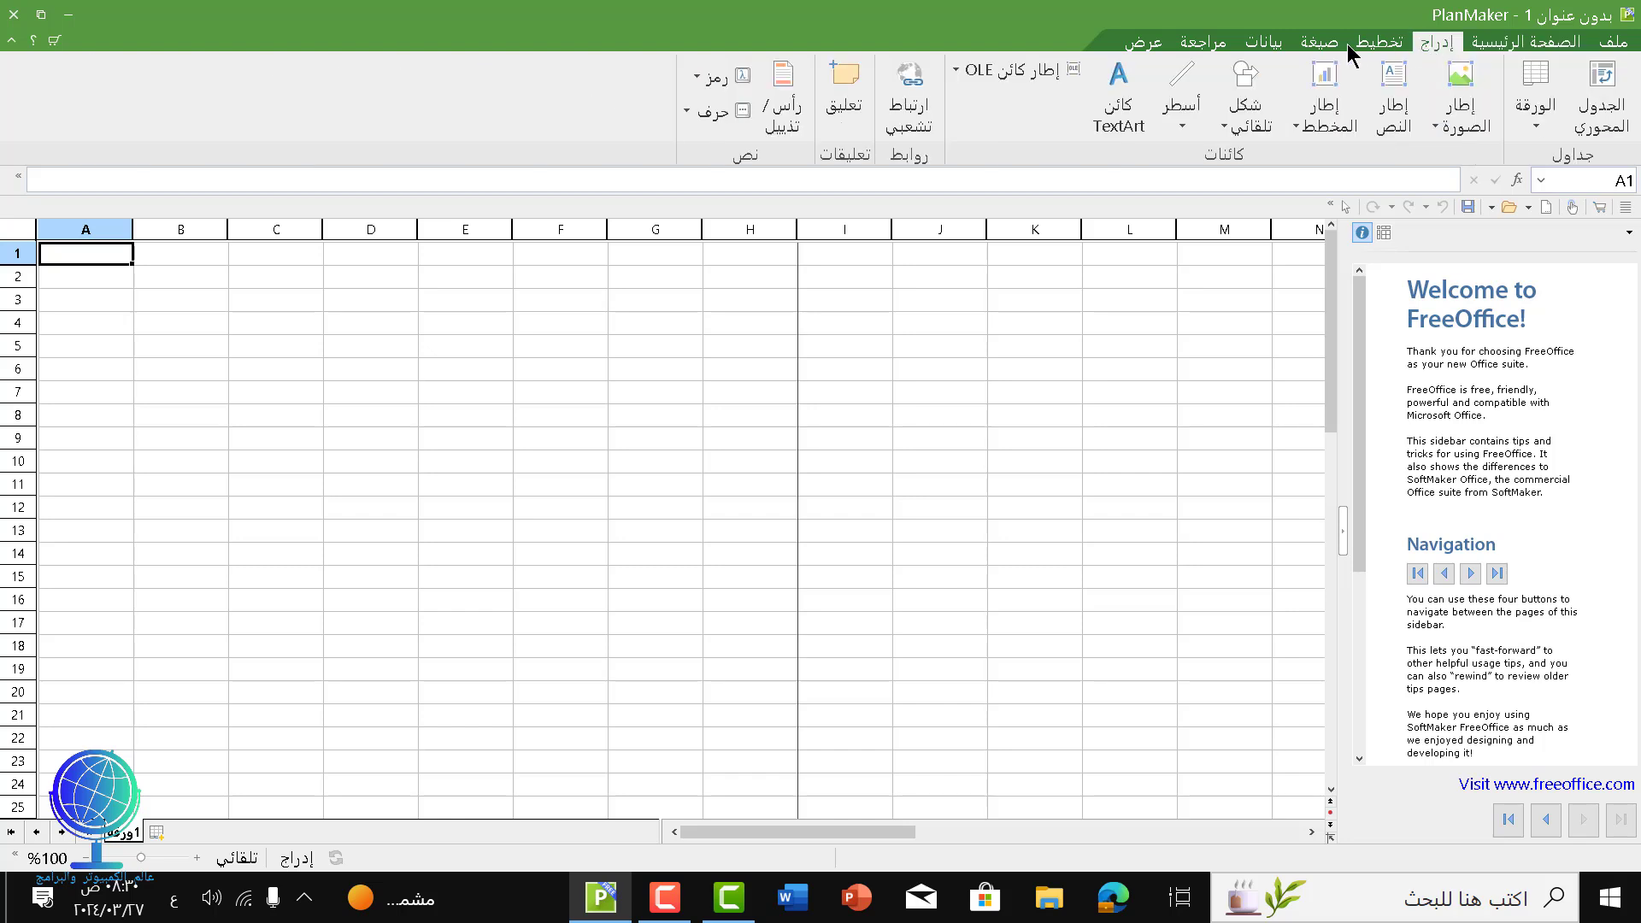
left_click(1378, 42)
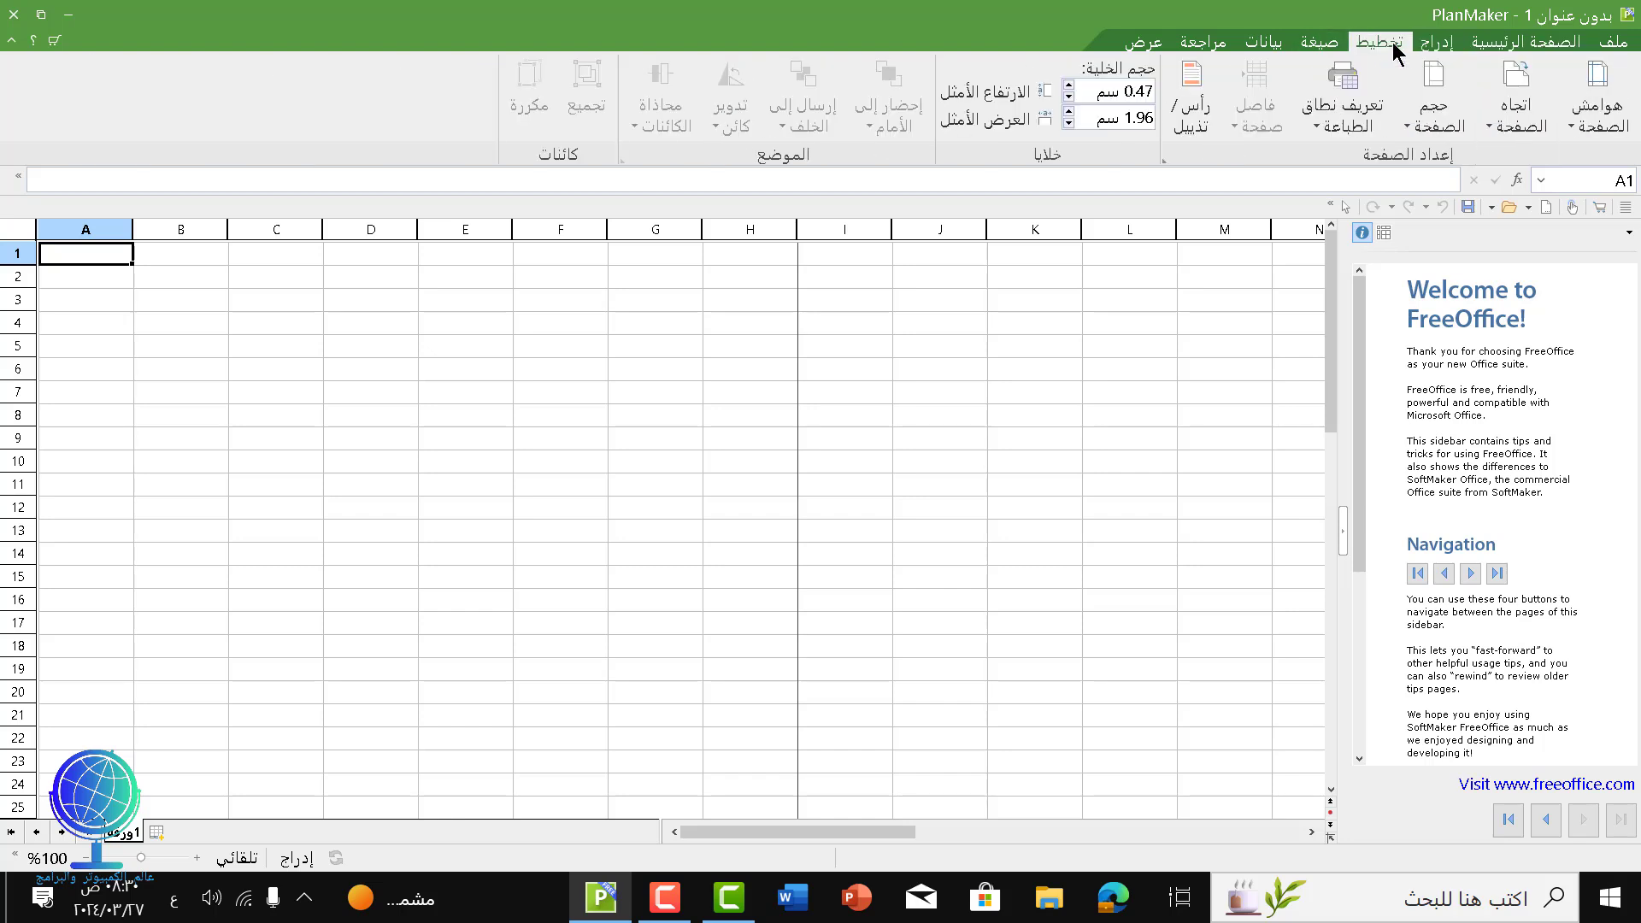
left_click(1306, 44)
left_click(1270, 47)
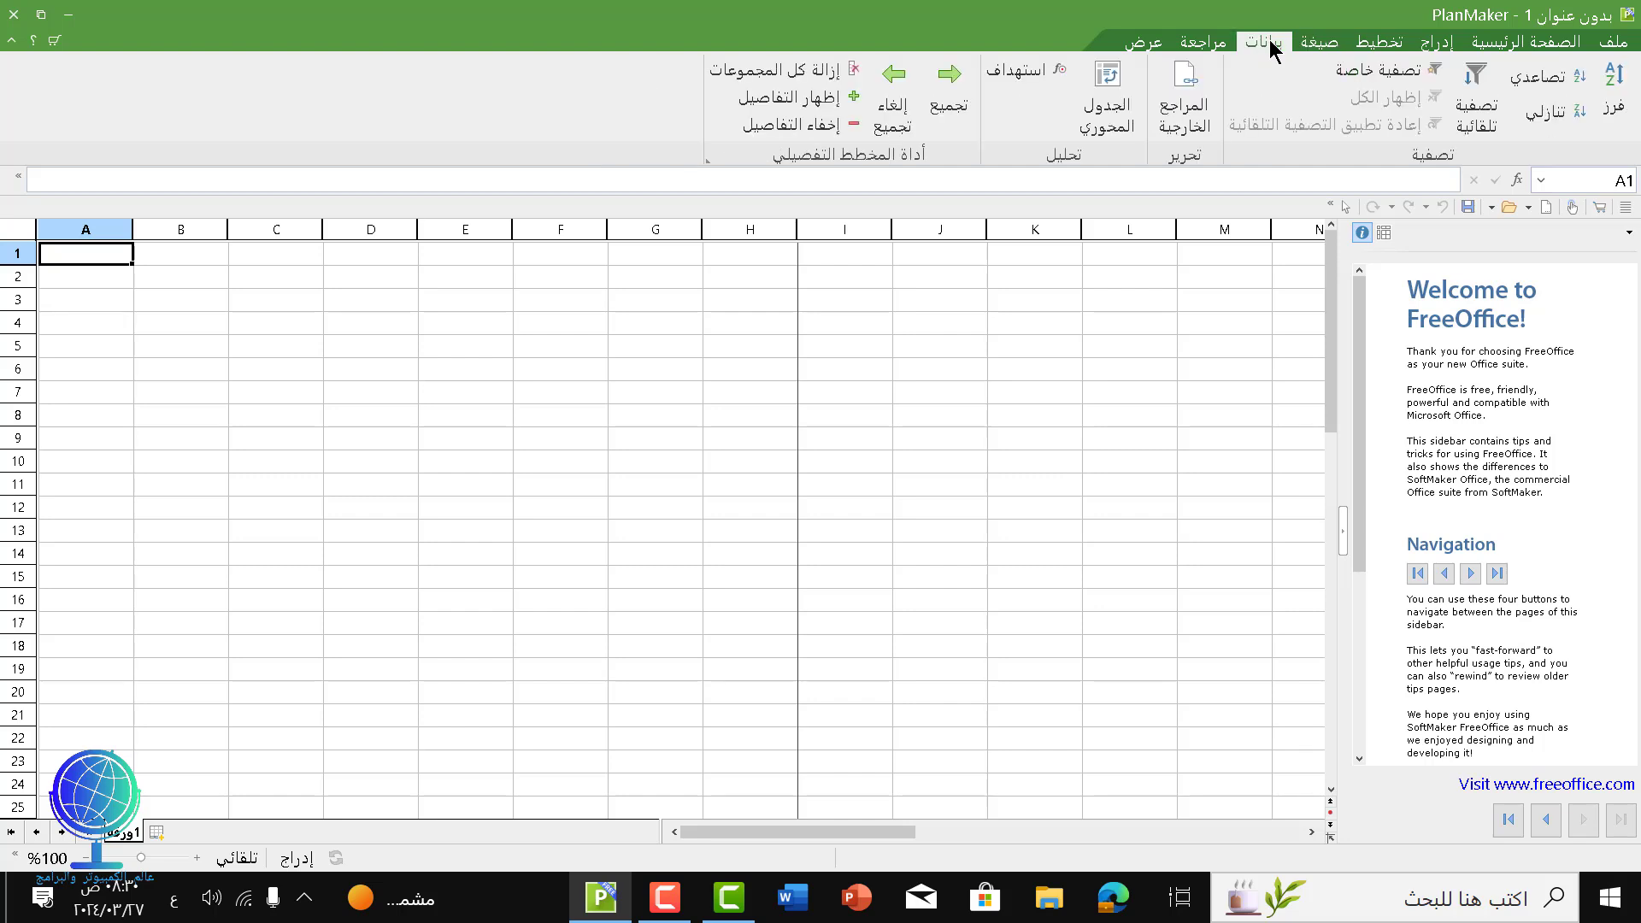
left_click(1213, 41)
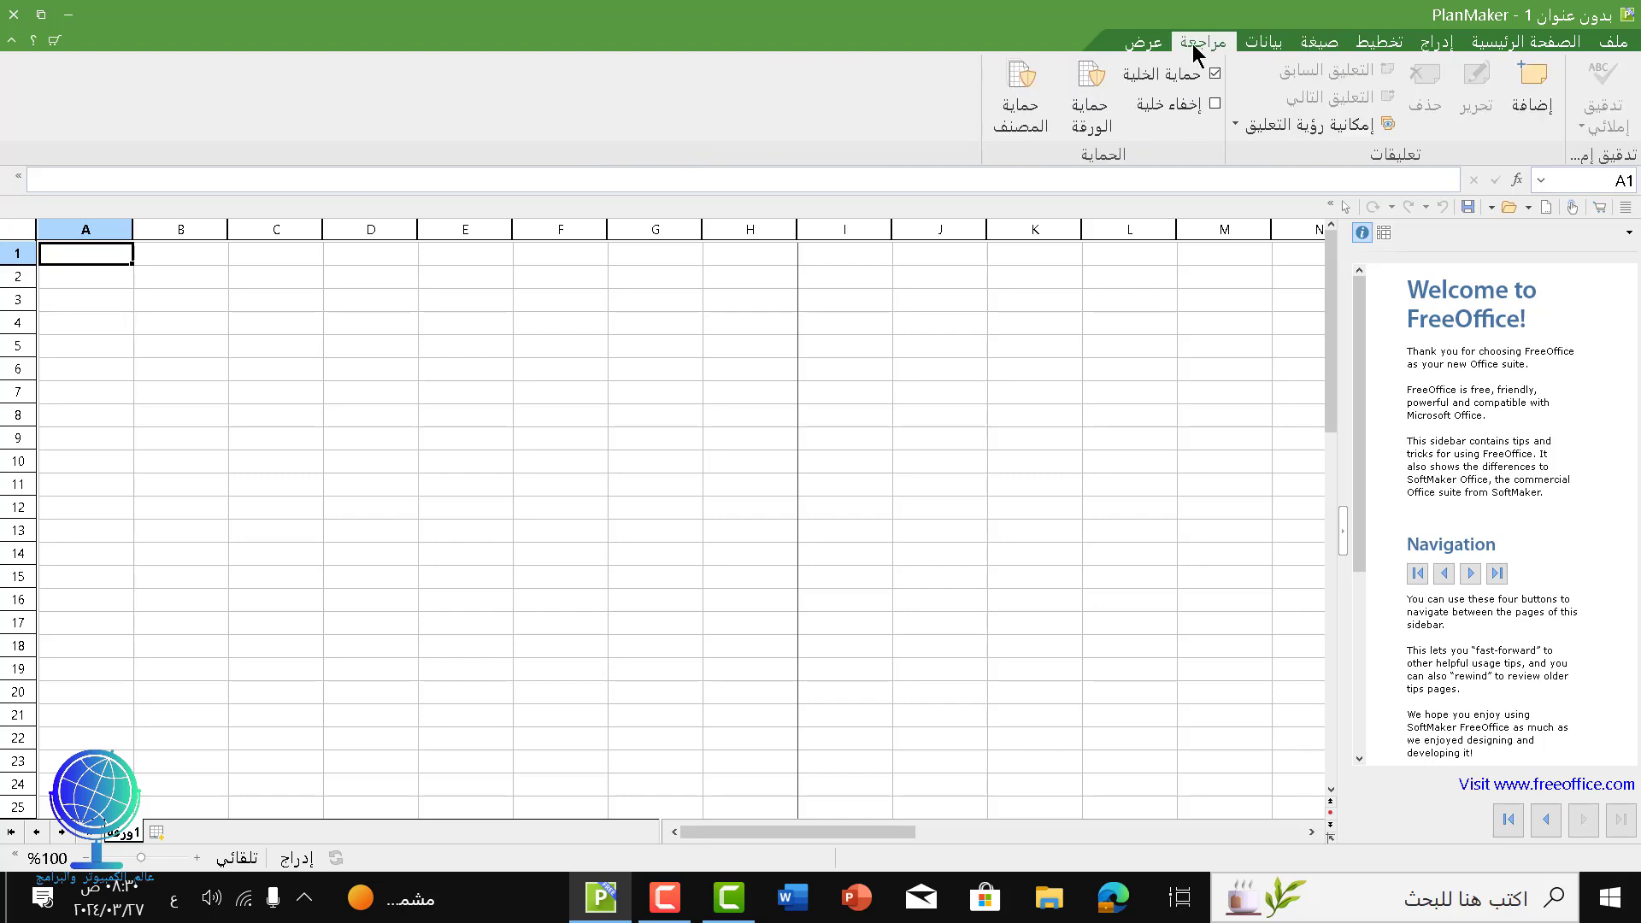
left_click(1128, 43)
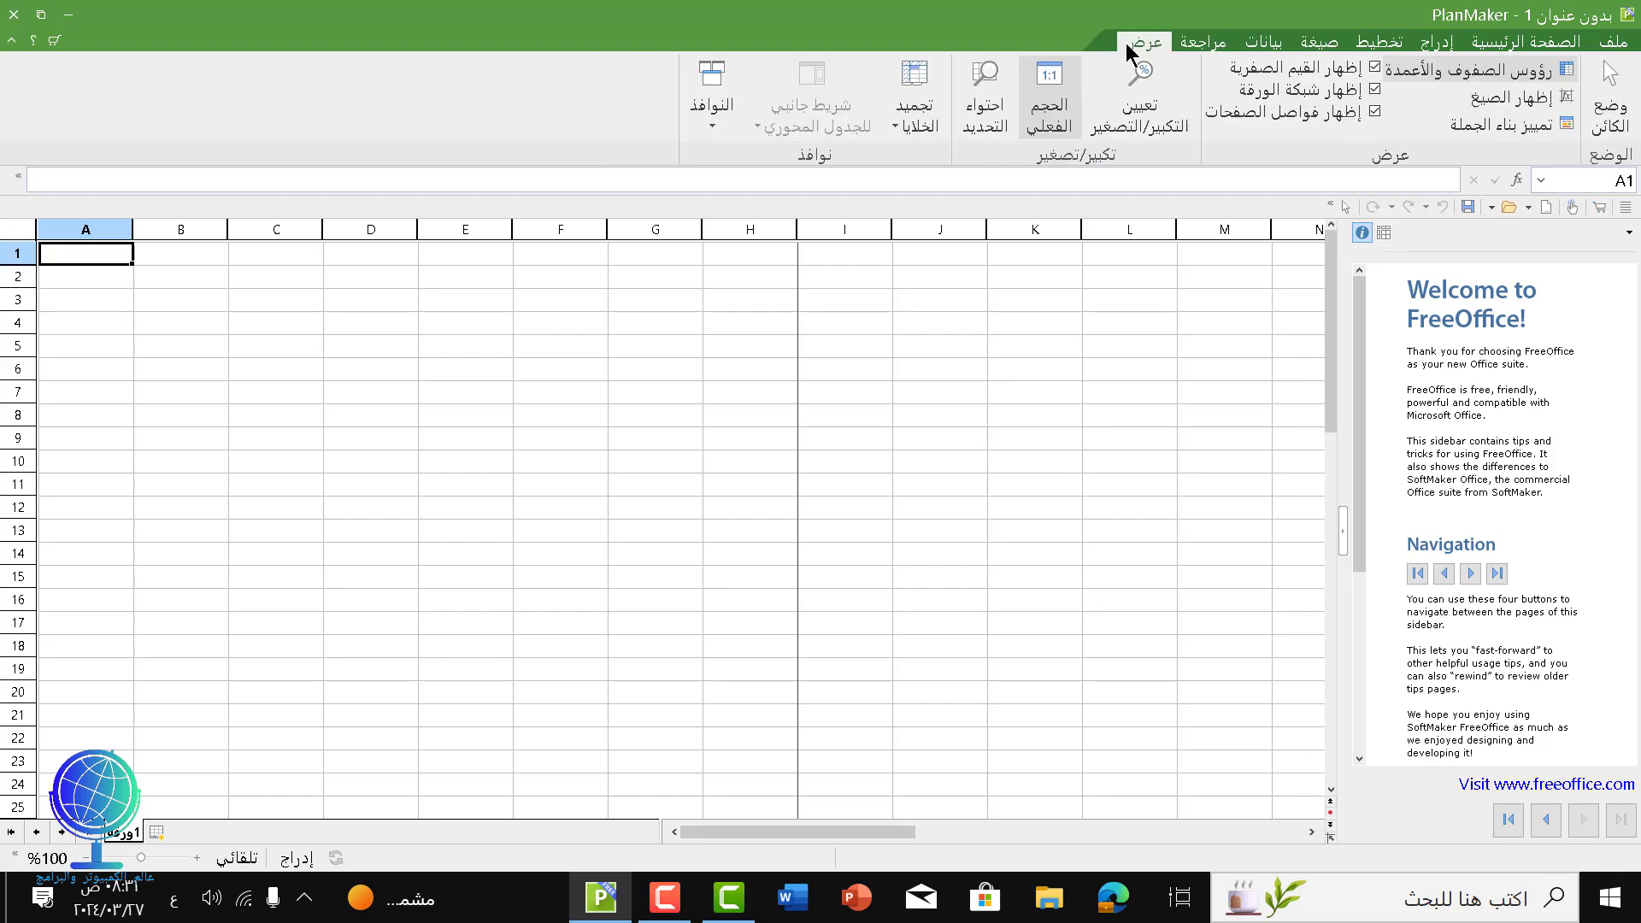
left_click(1575, 44)
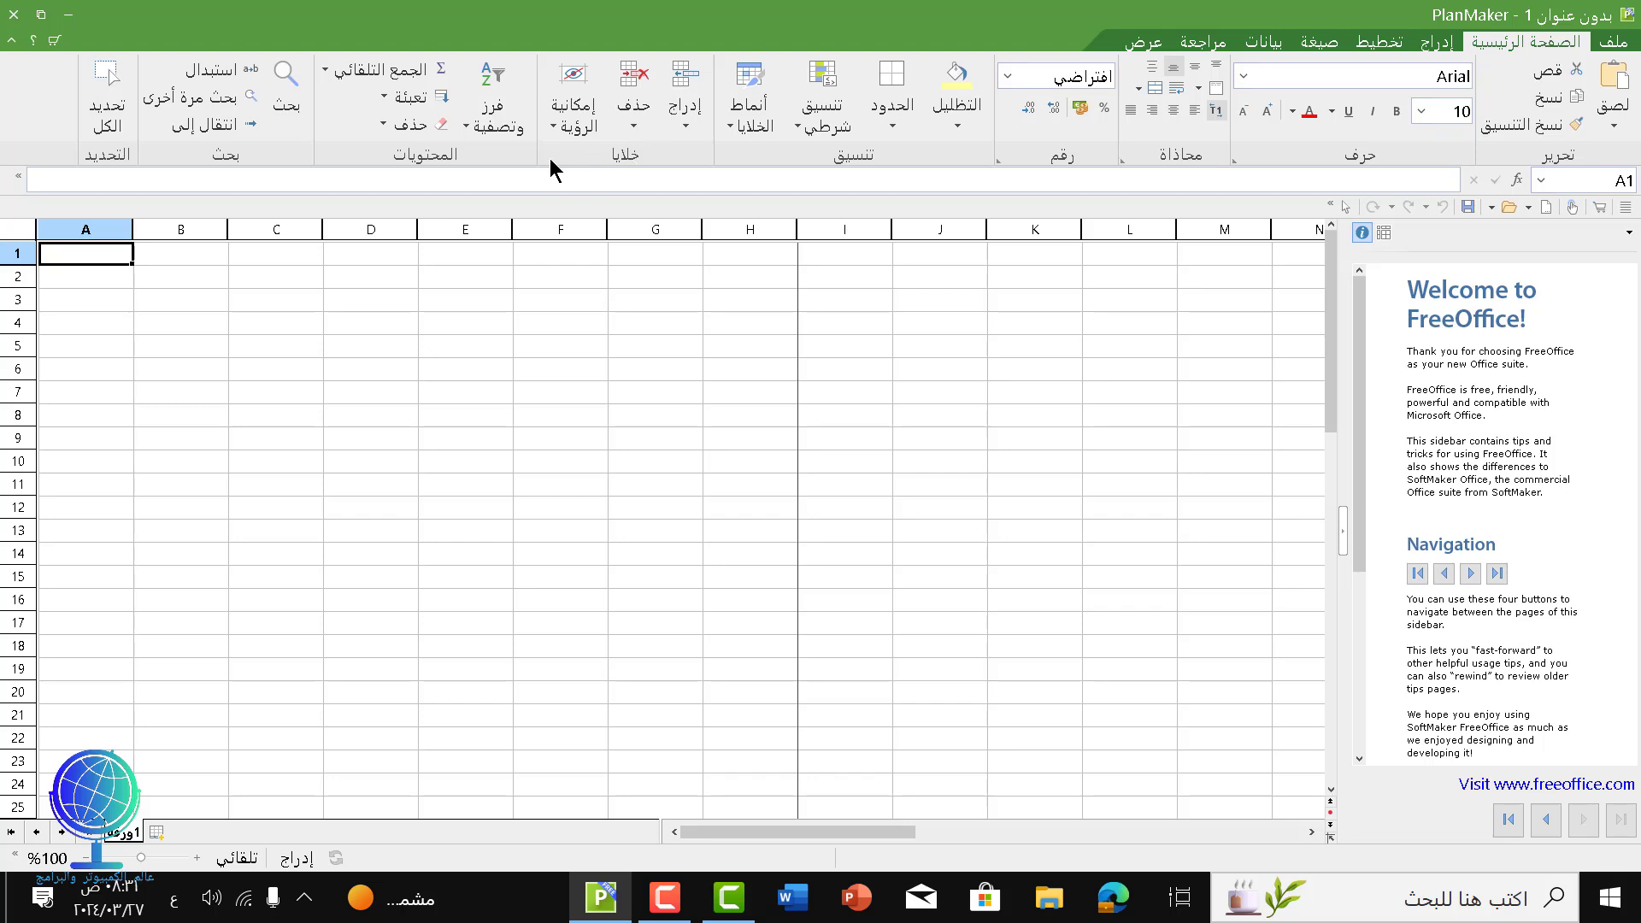
left_click(12, 16)
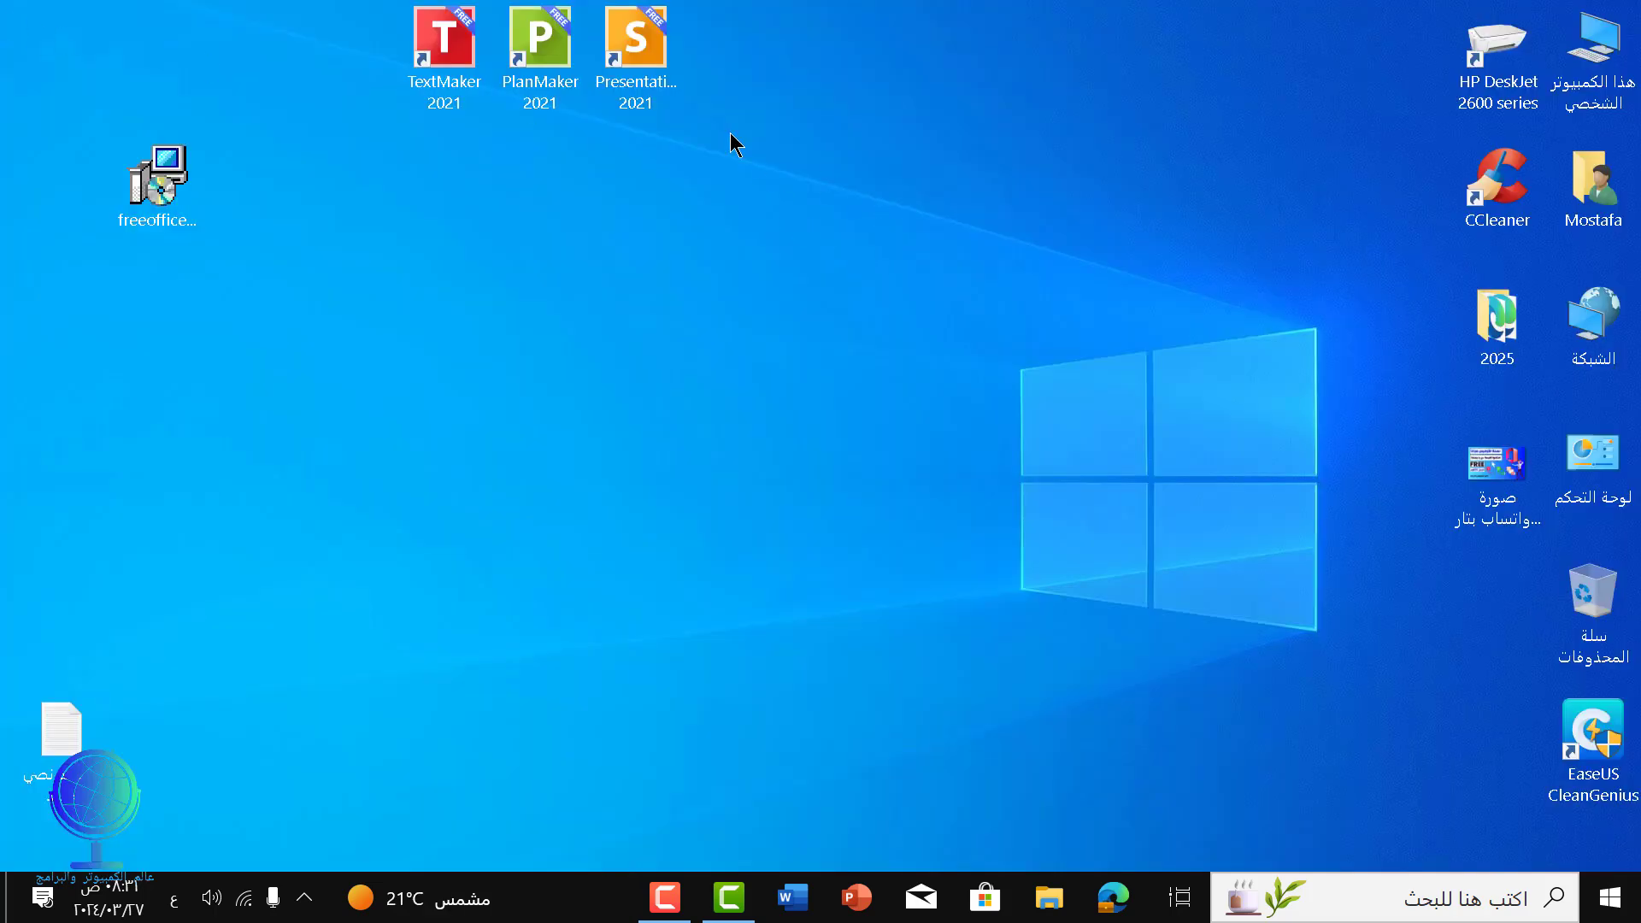
Step: Open Presentations 2021, look through its insert, design, transition, animation, slide show and view commands, and close it
left_click(655, 58)
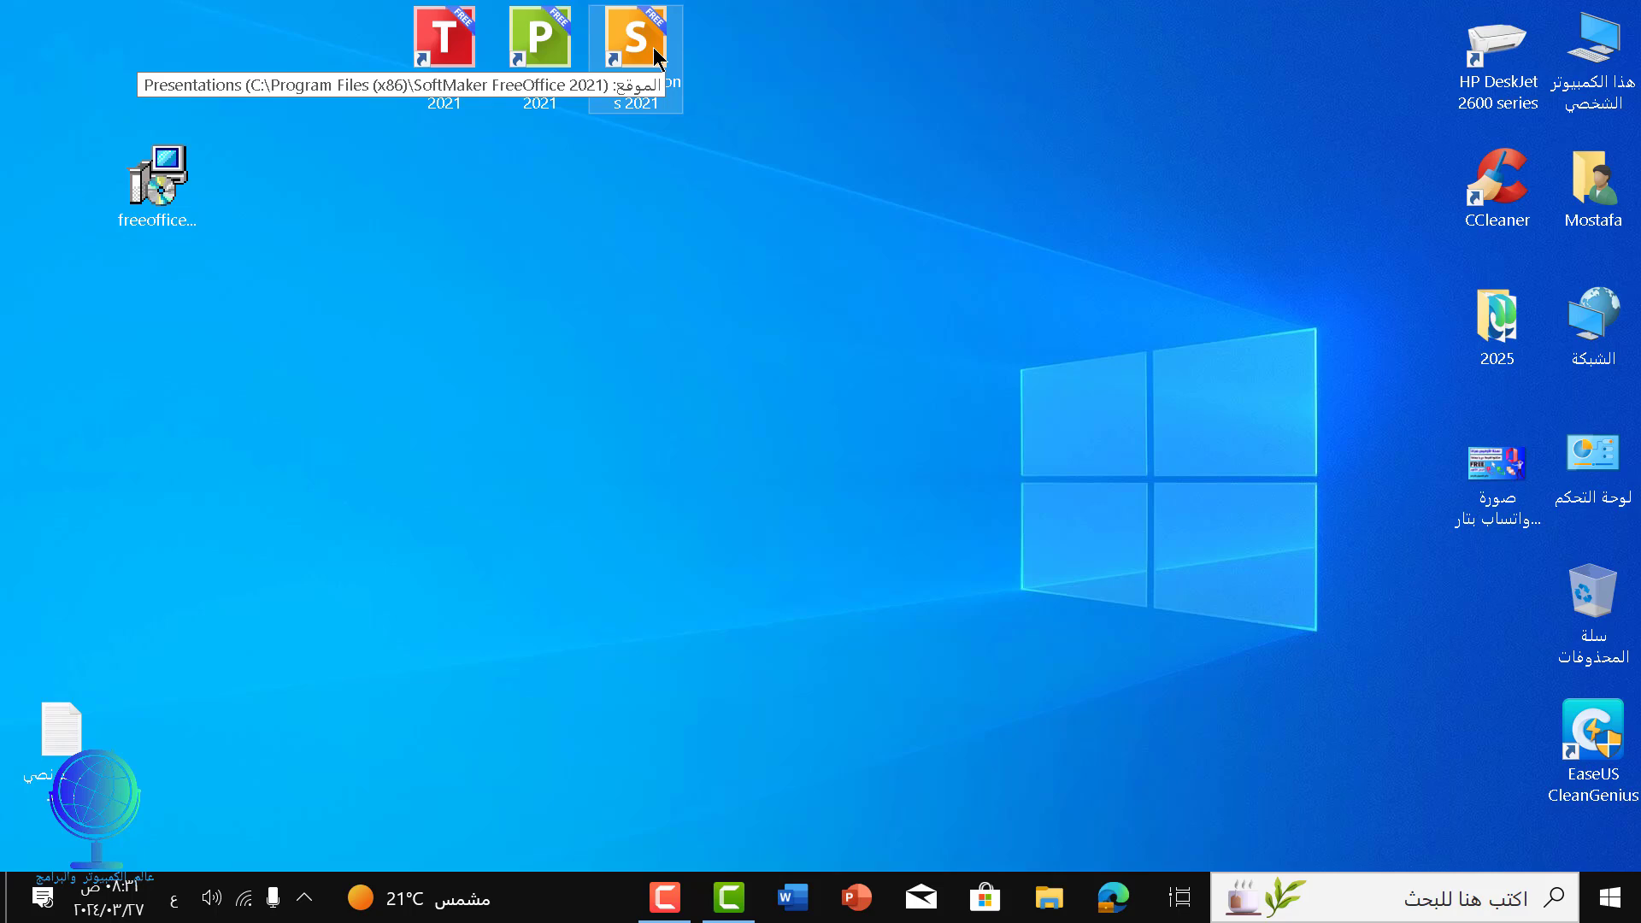
double_click(655, 58)
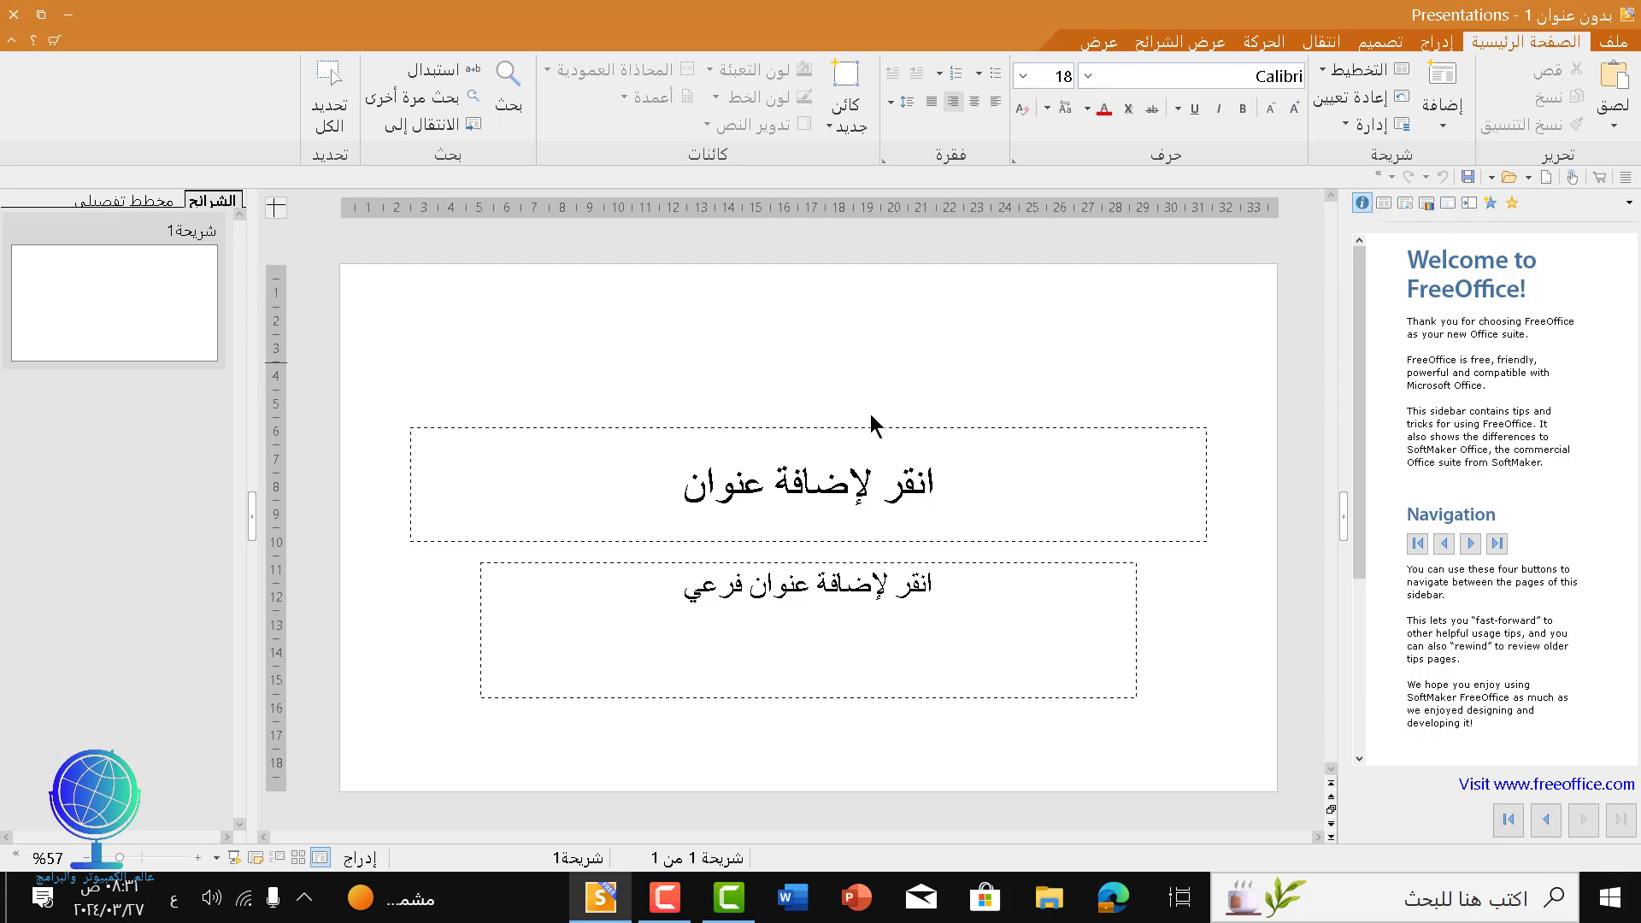
left_click(1439, 43)
left_click(1379, 43)
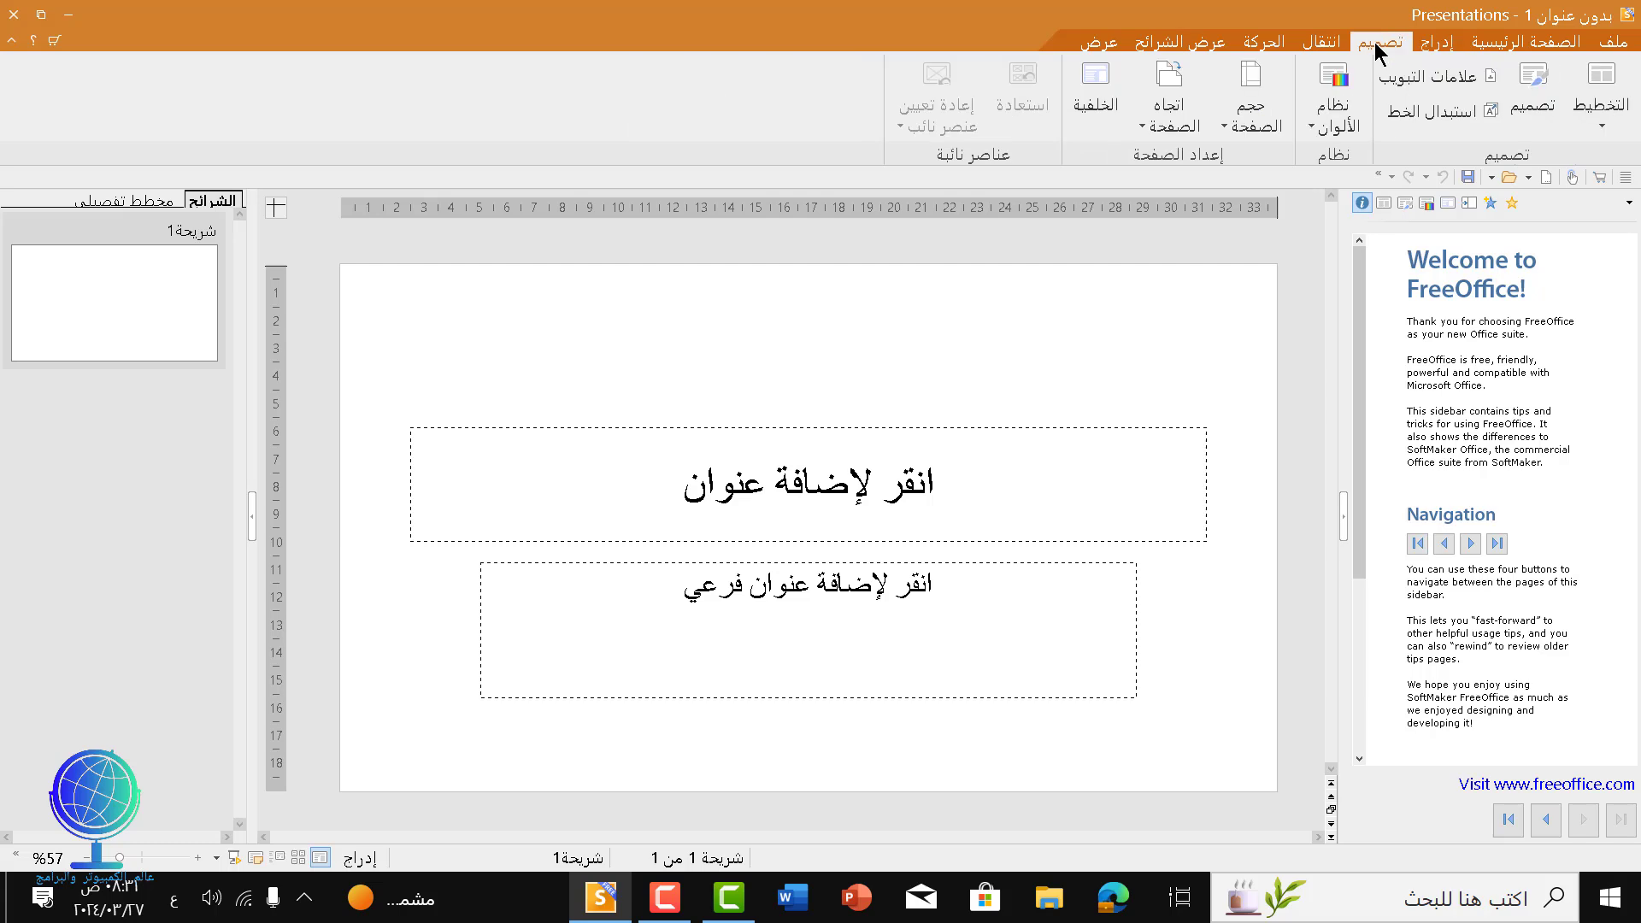
left_click(1321, 43)
left_click(1264, 42)
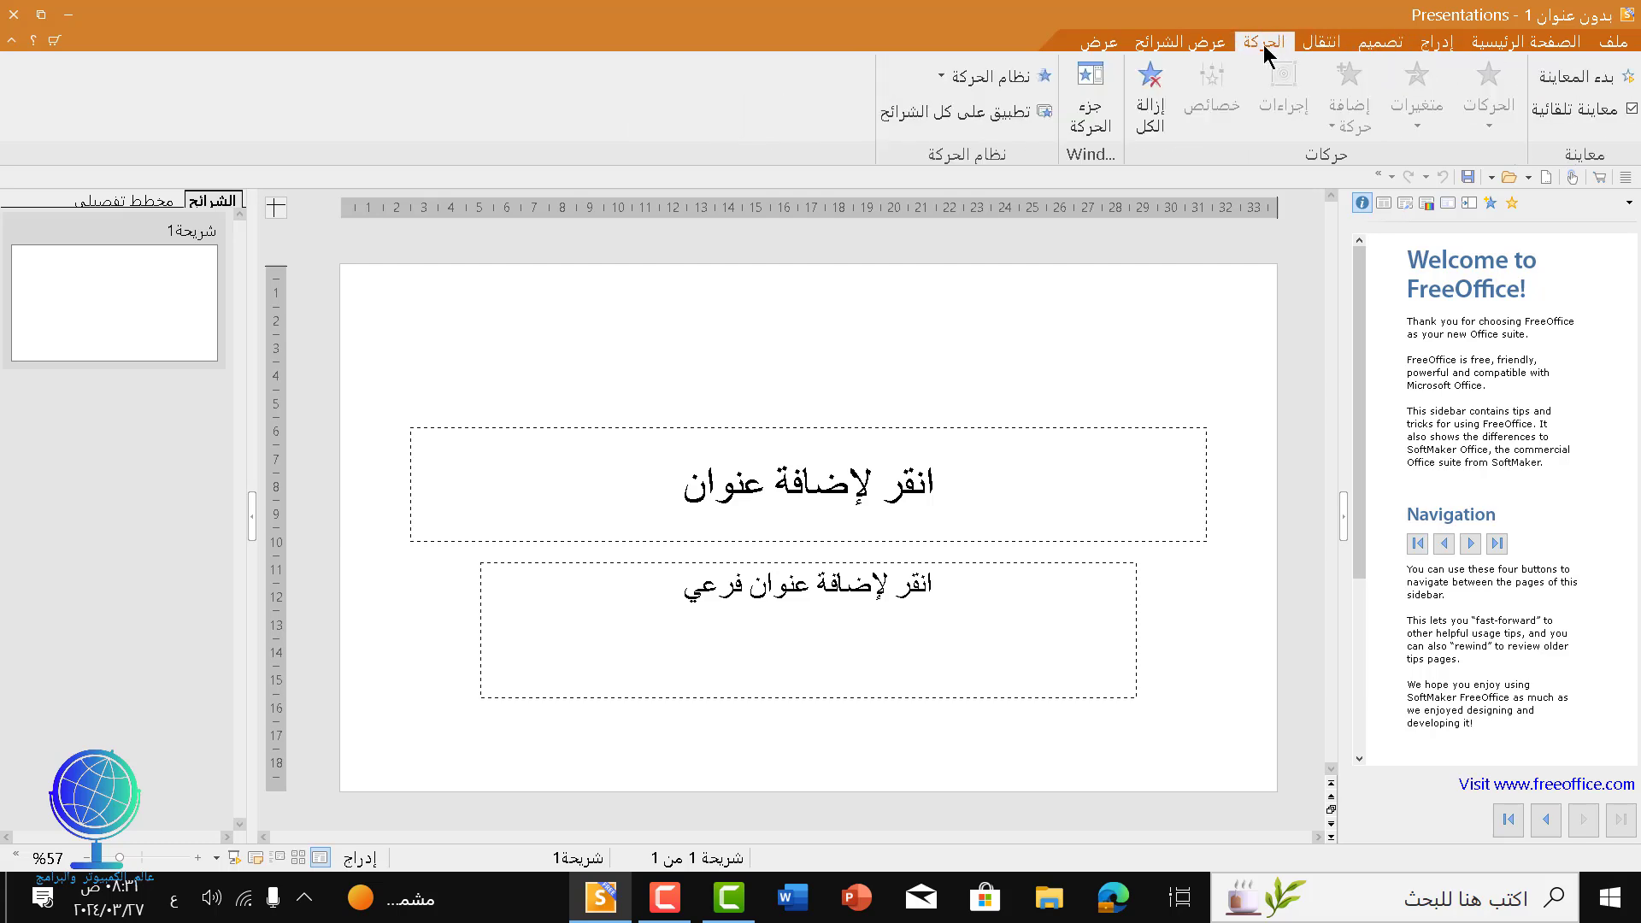
left_click(1180, 43)
left_click(1102, 42)
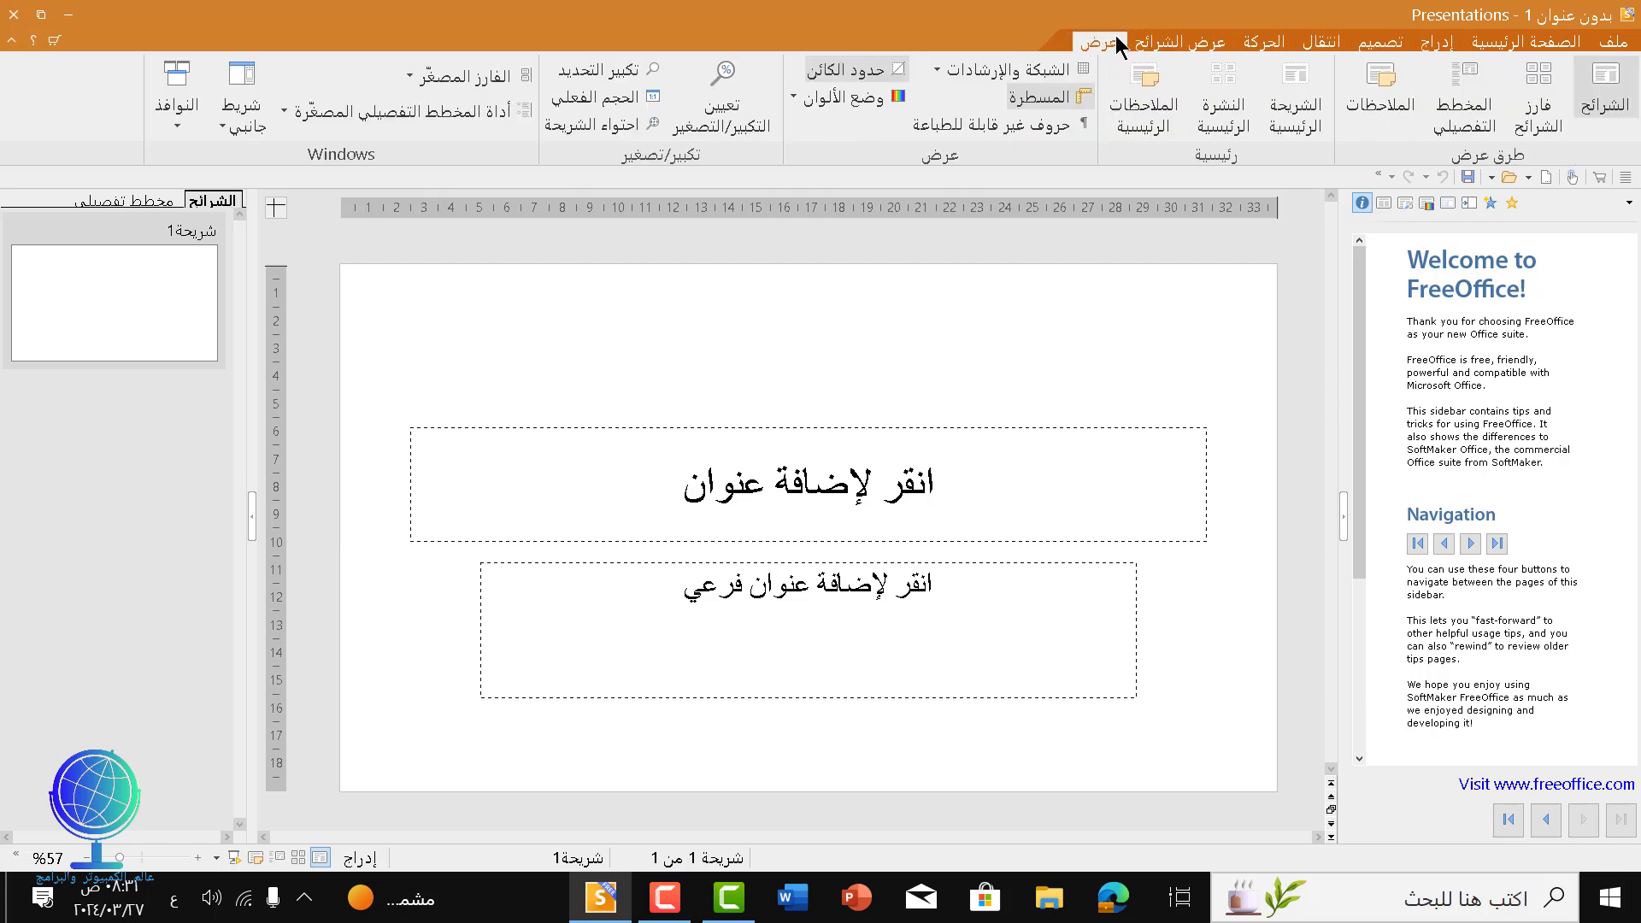
left_click(4, 6)
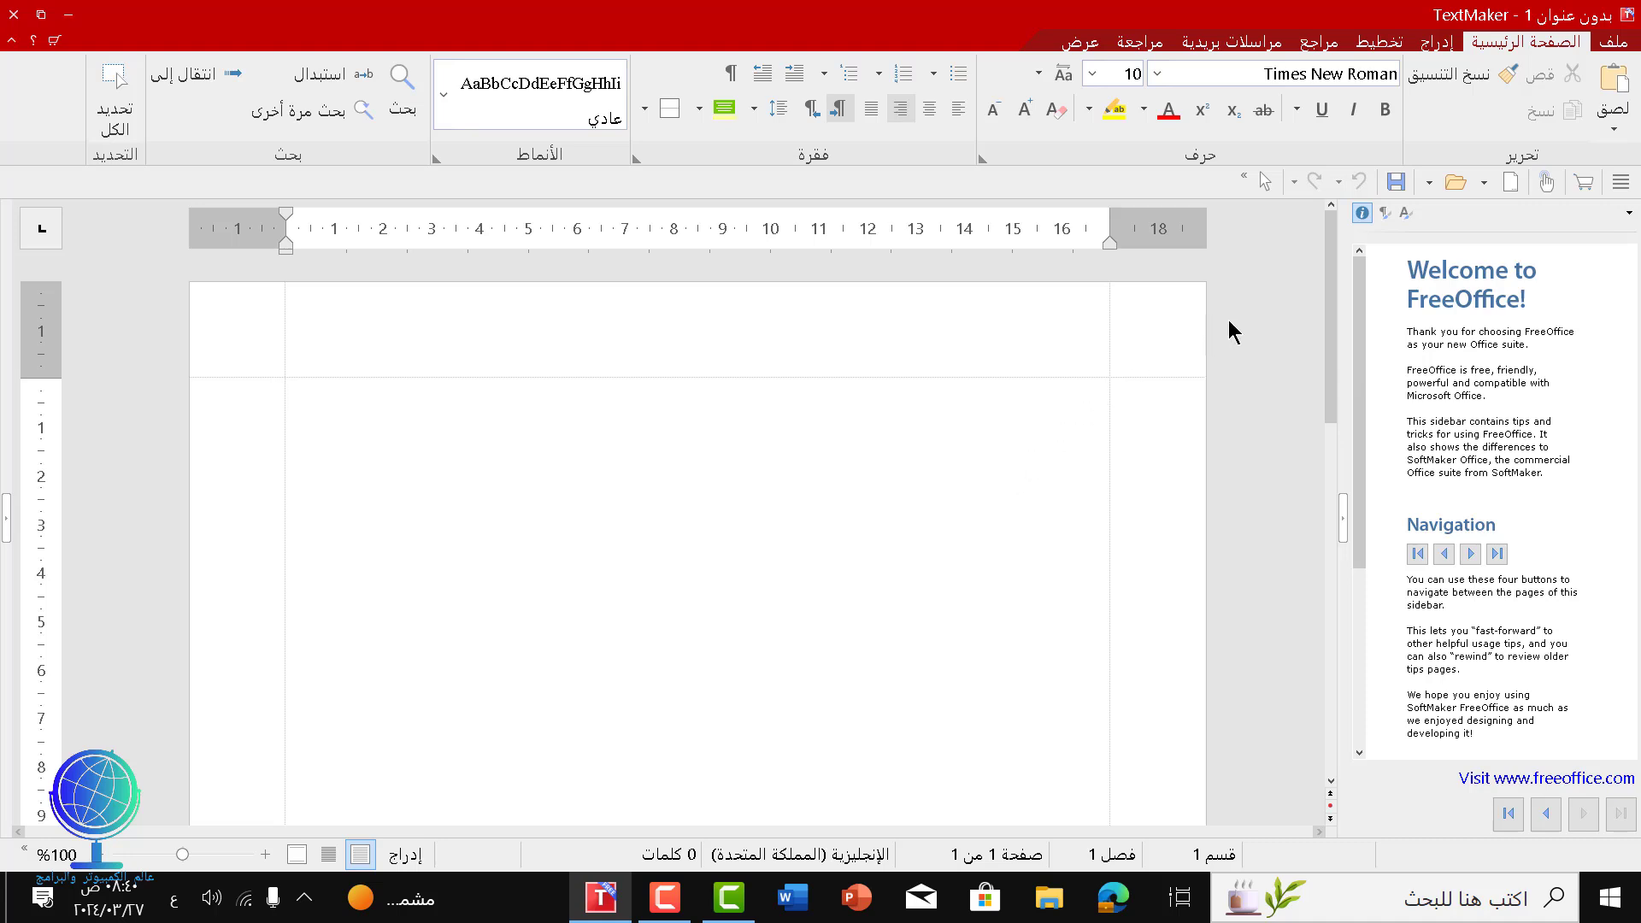
Step: Change TextMaker's dialog language to English (UK) in the appearance options
left_click(1614, 42)
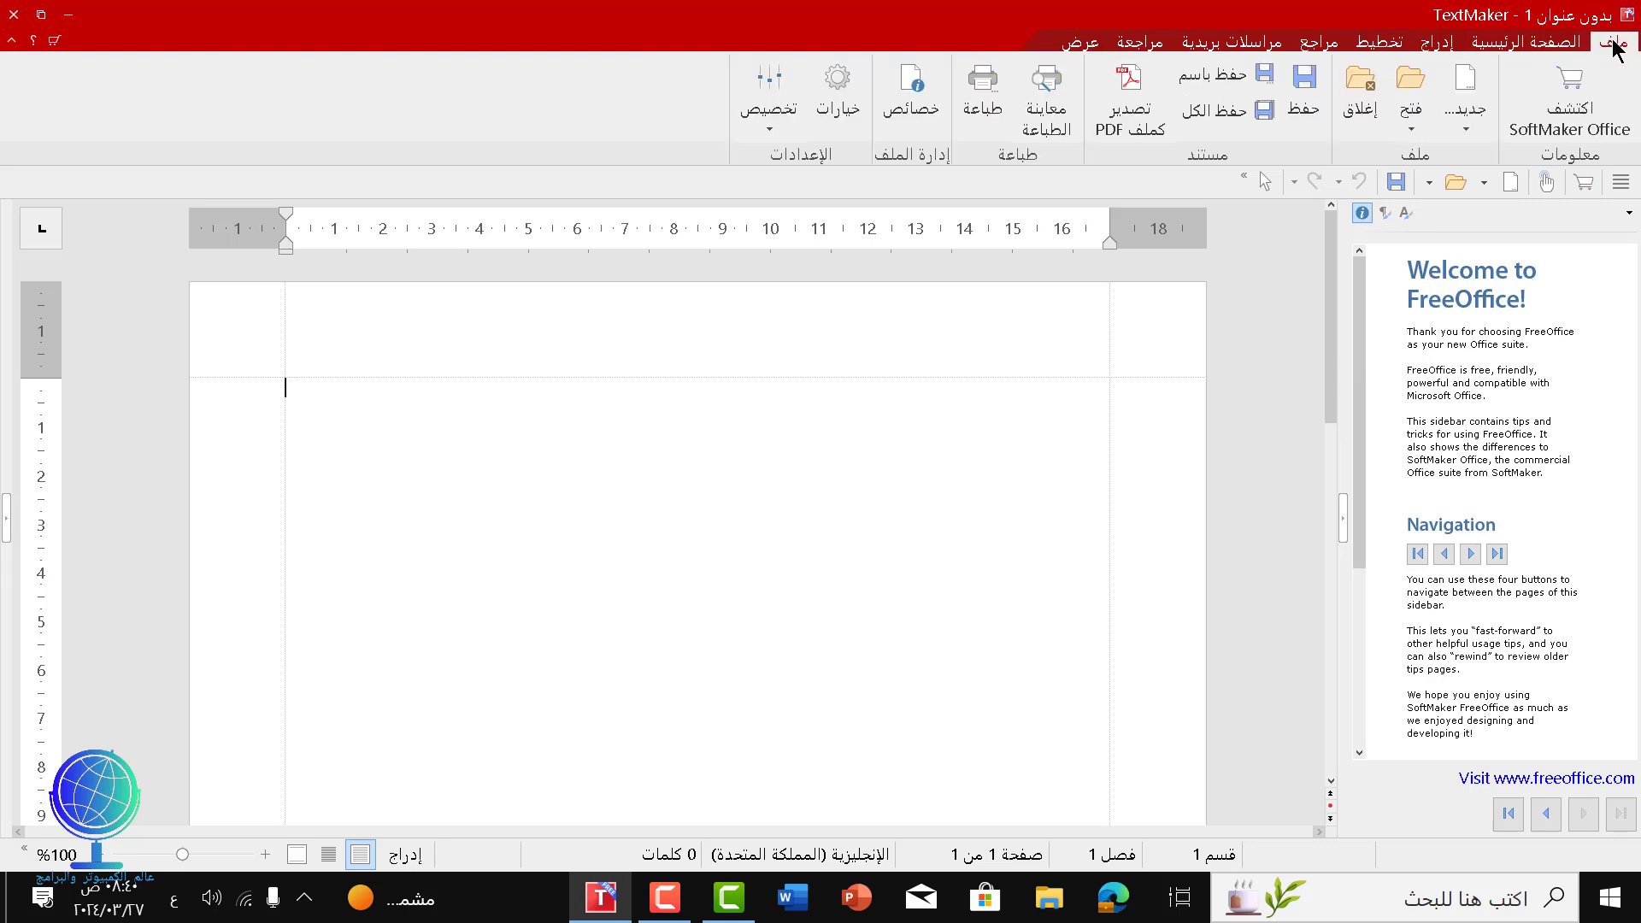
left_click(841, 113)
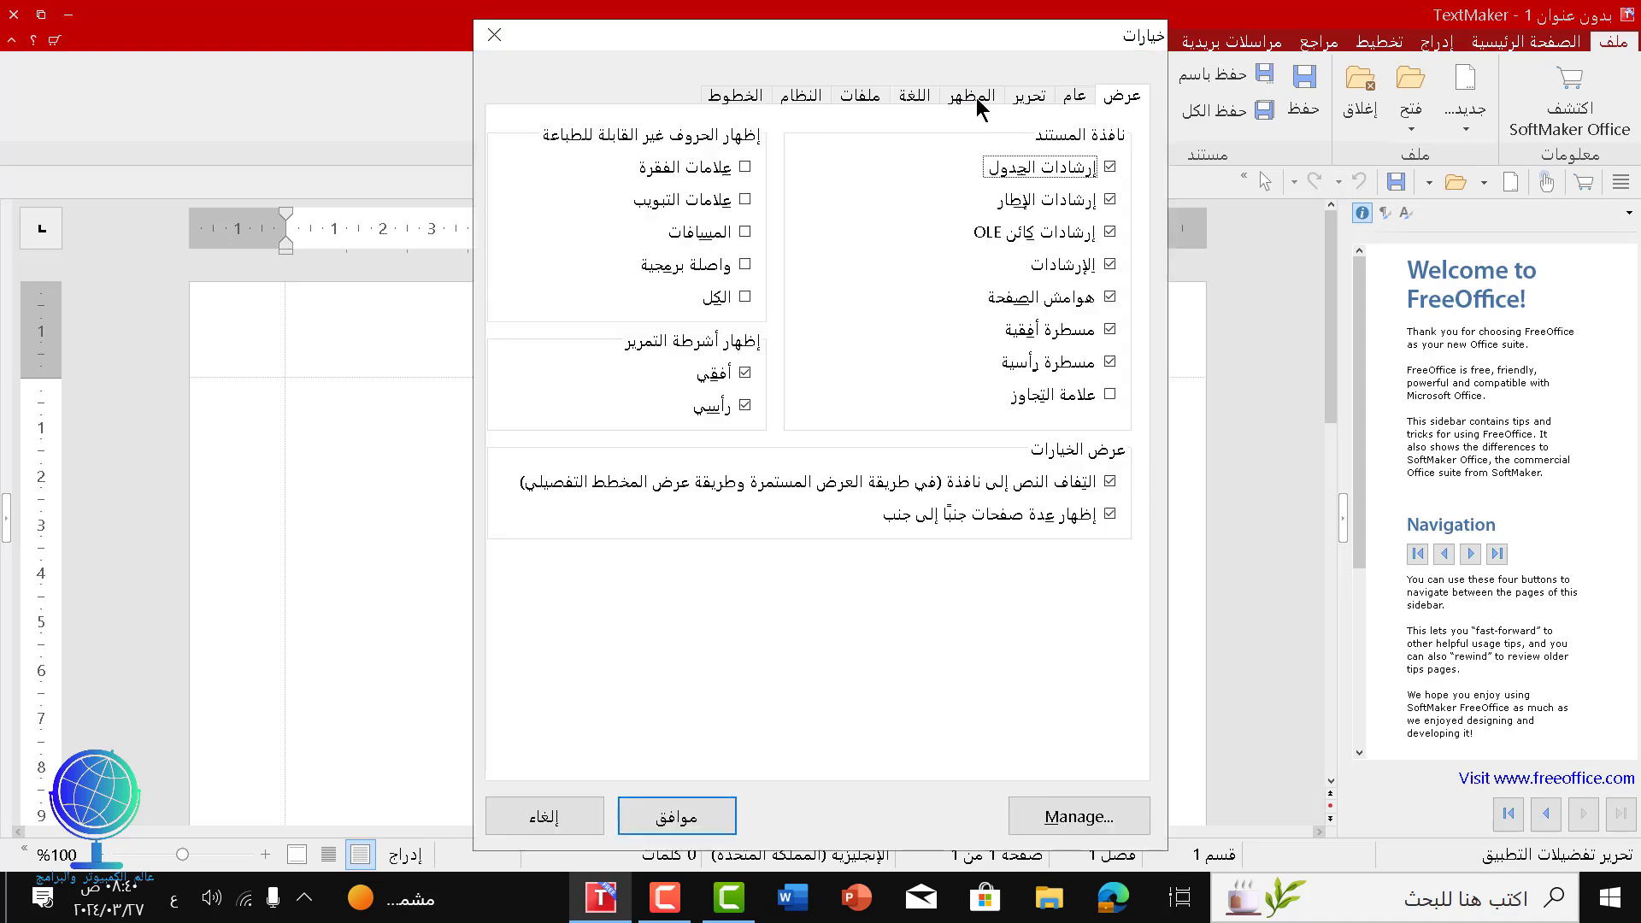
left_click(974, 96)
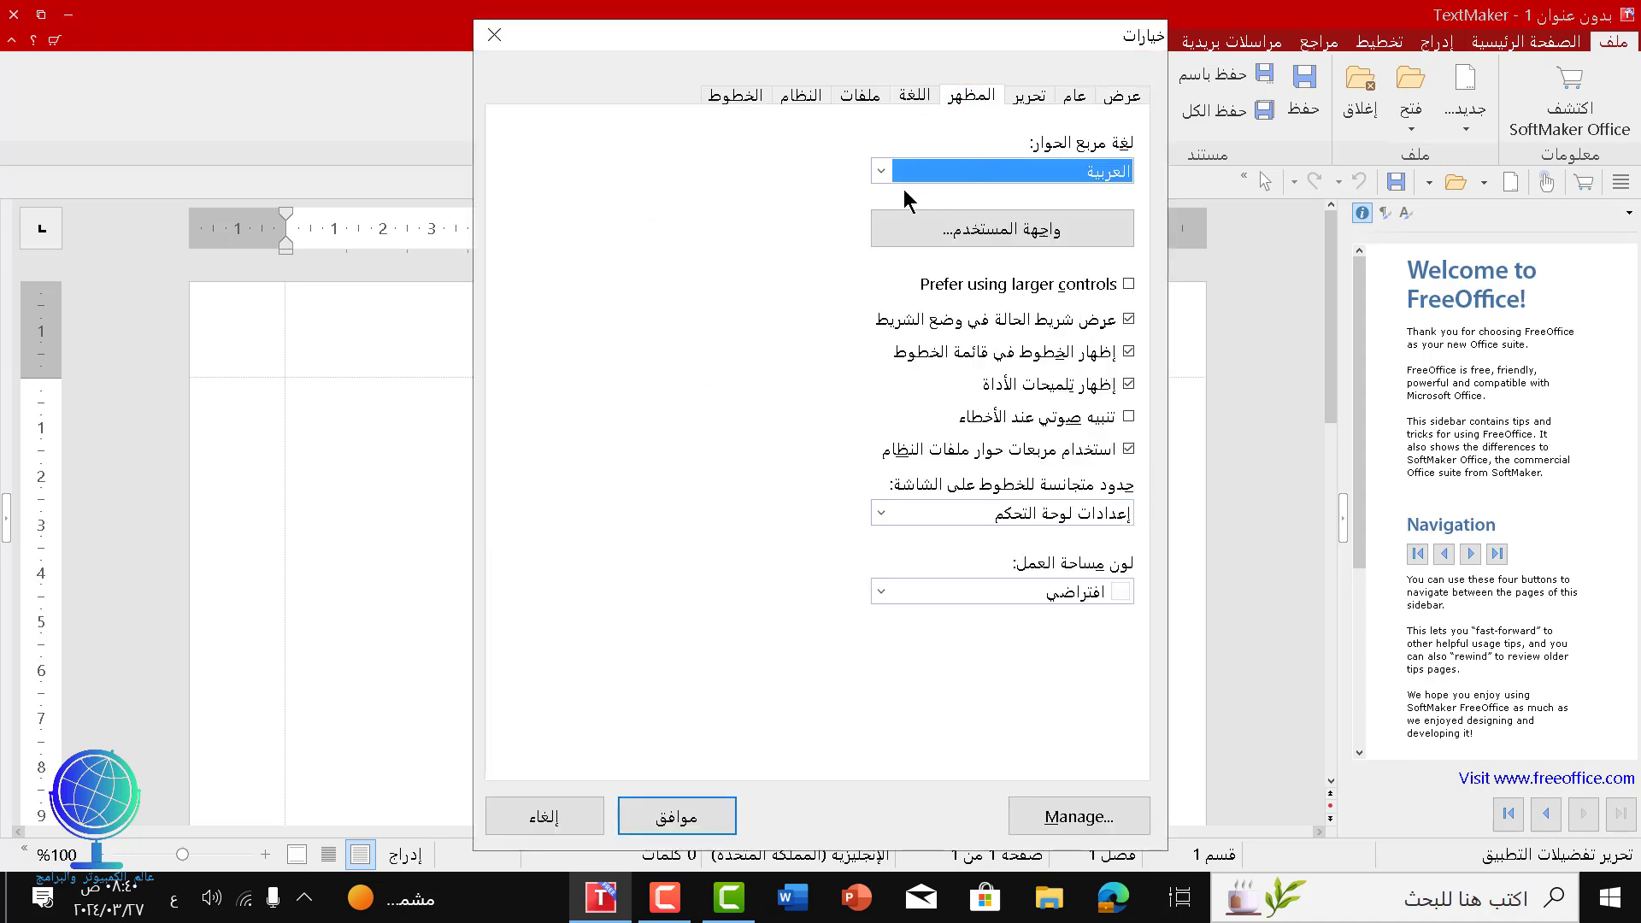
left_click(880, 173)
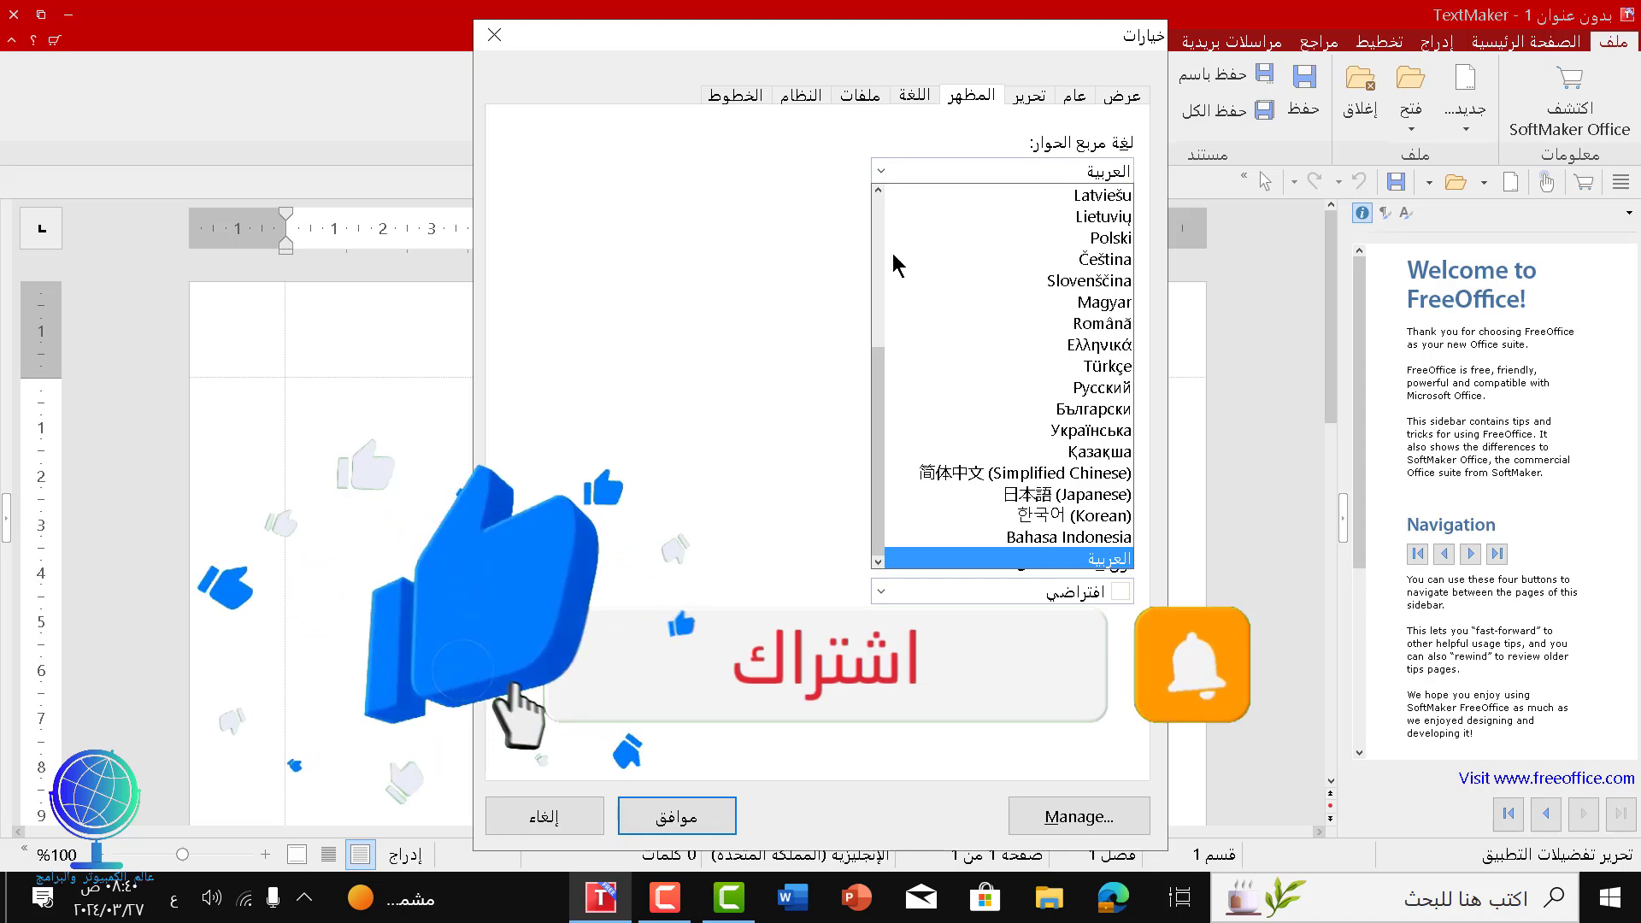
scroll(912, 385, "up", 5)
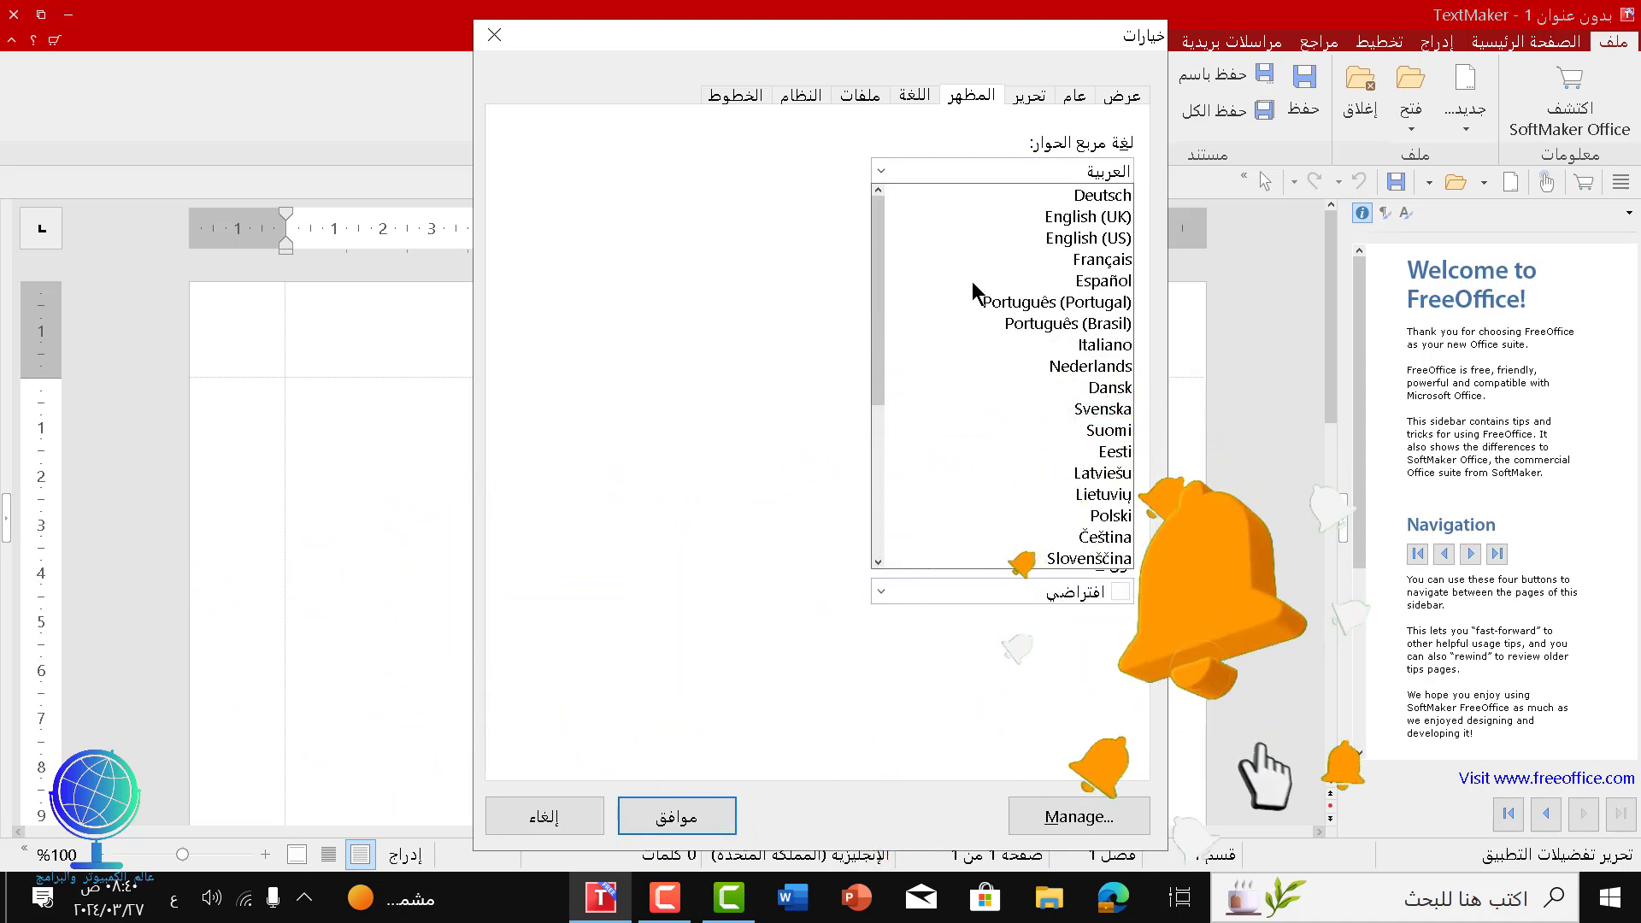
left_click(1017, 221)
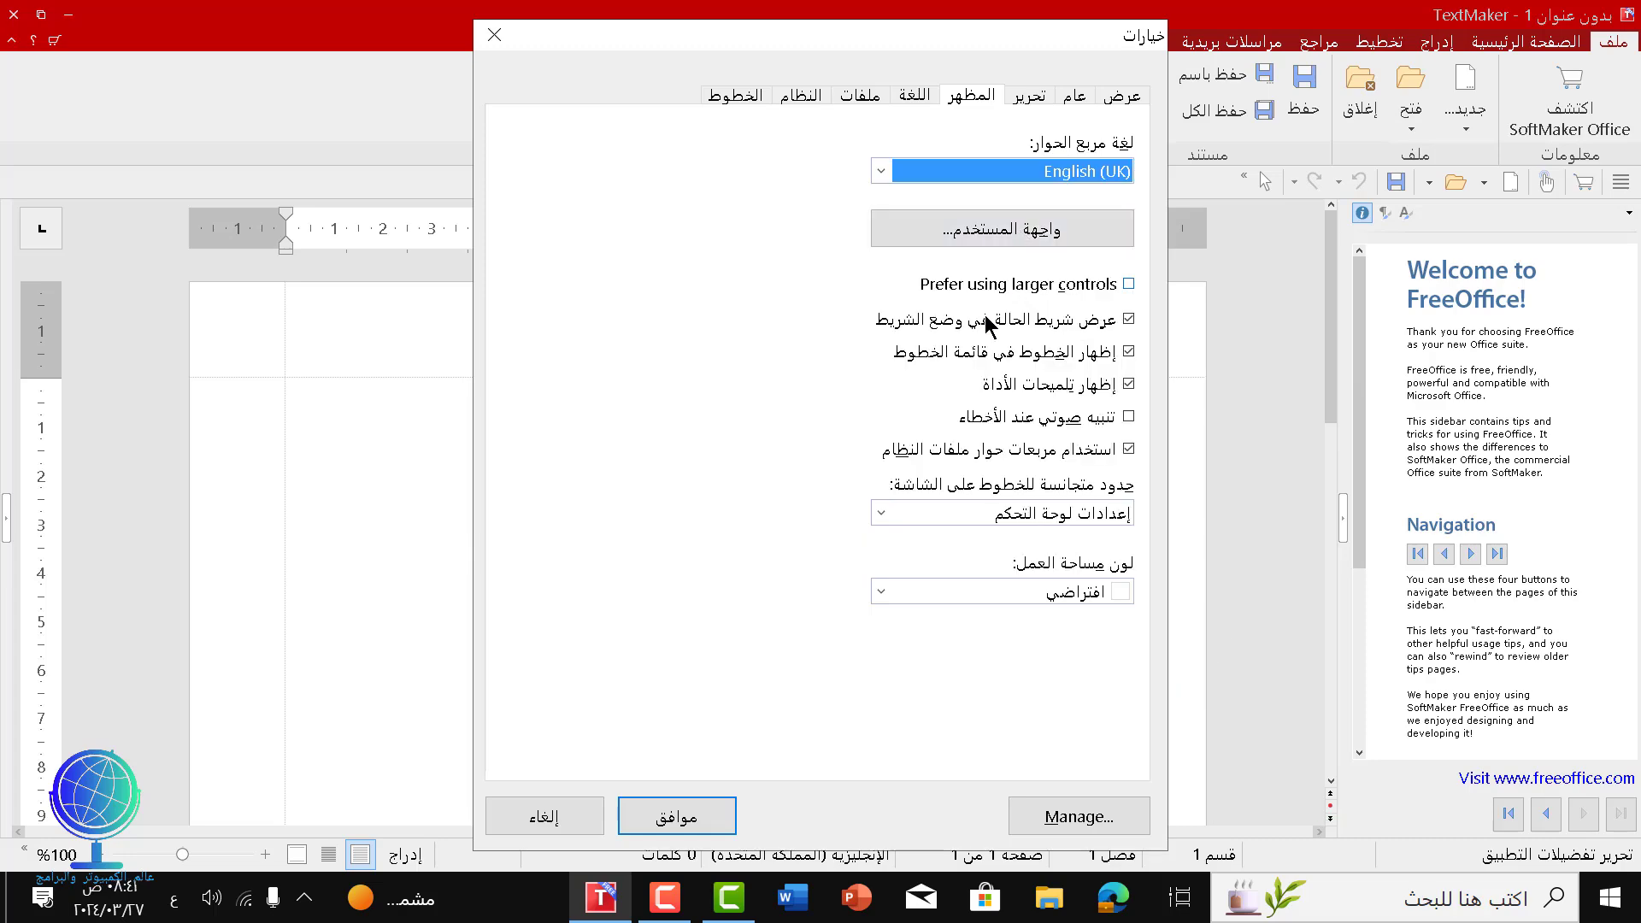
left_click(696, 815)
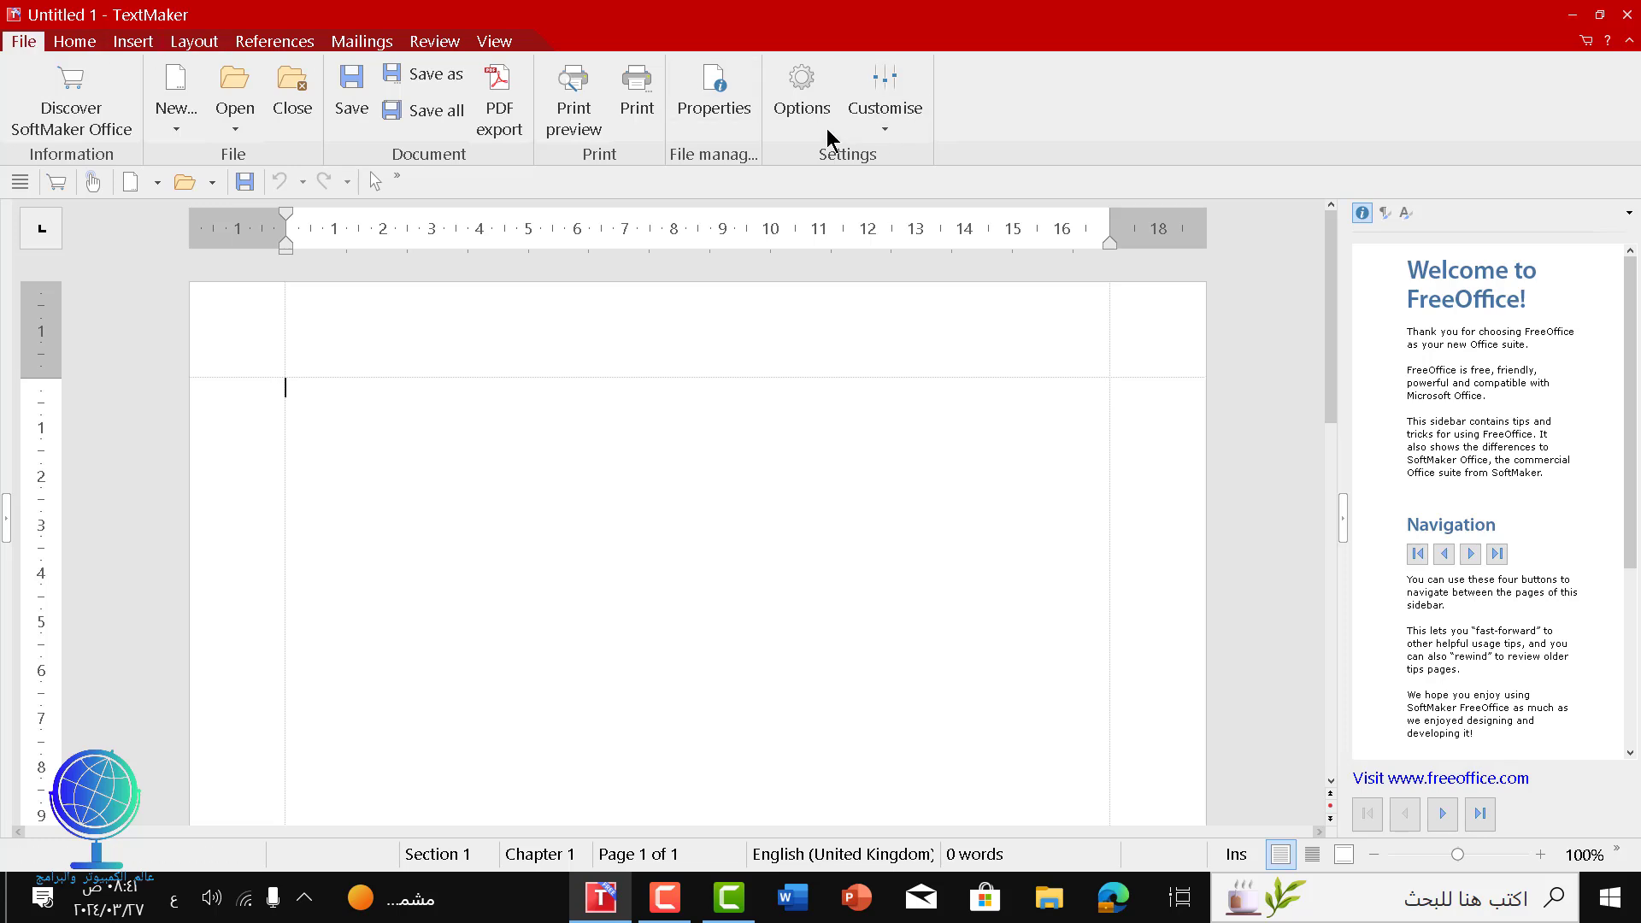
Step: Switch TextMaker's dialog language back to Arabic (العربية) in the appearance options
left_click(803, 94)
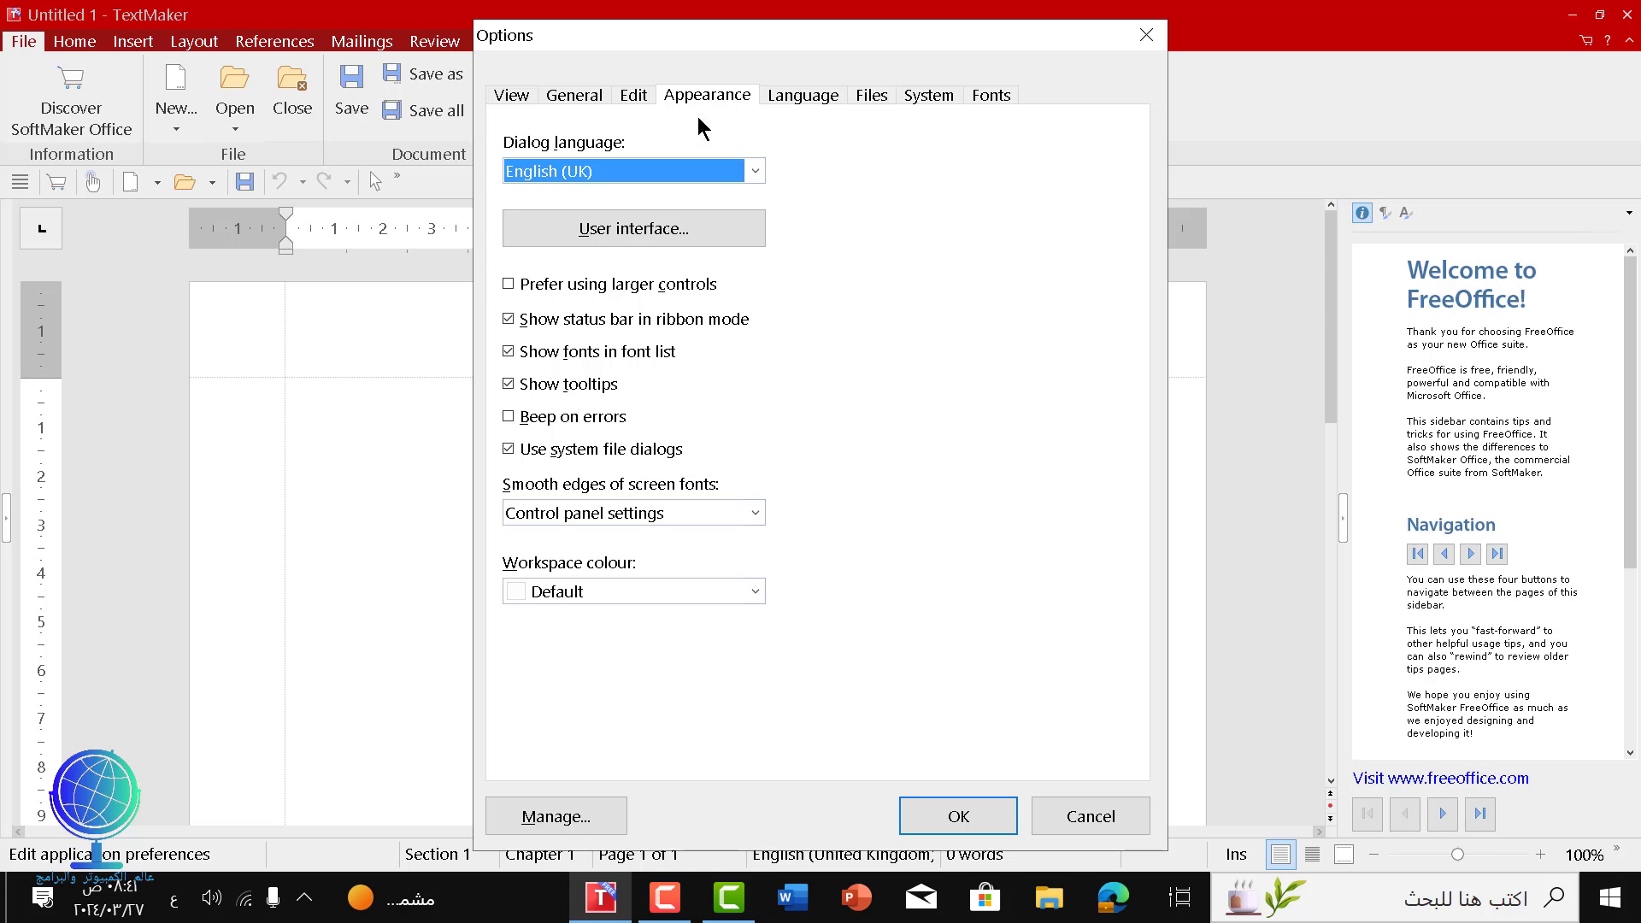
left_click(751, 170)
scroll(722, 290, "down", 5)
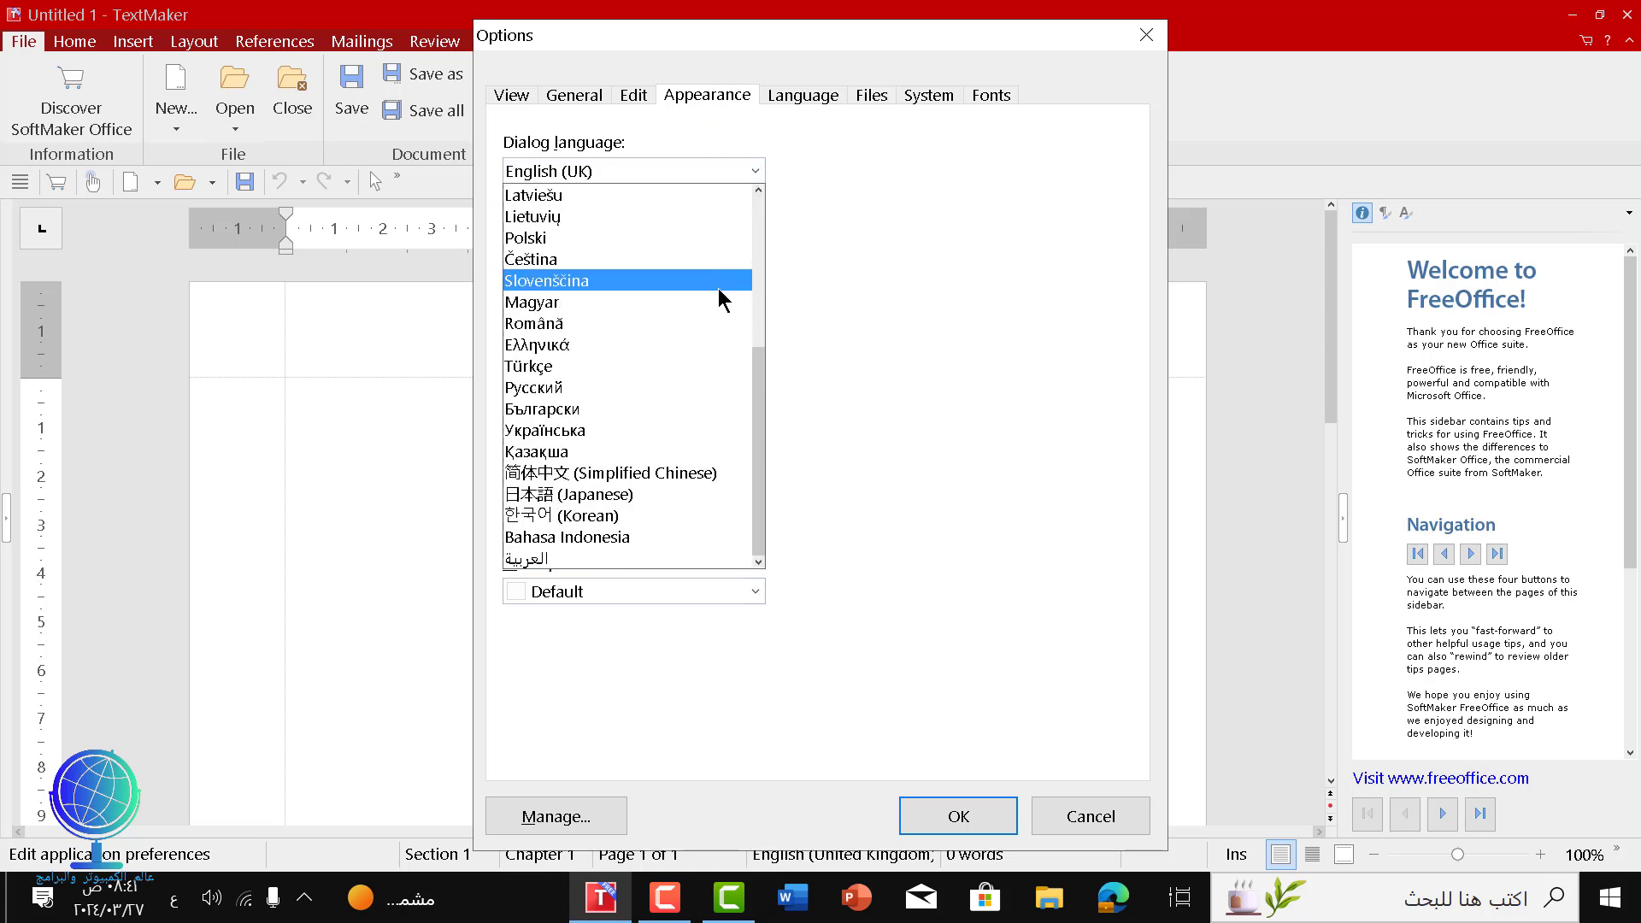
left_click(590, 559)
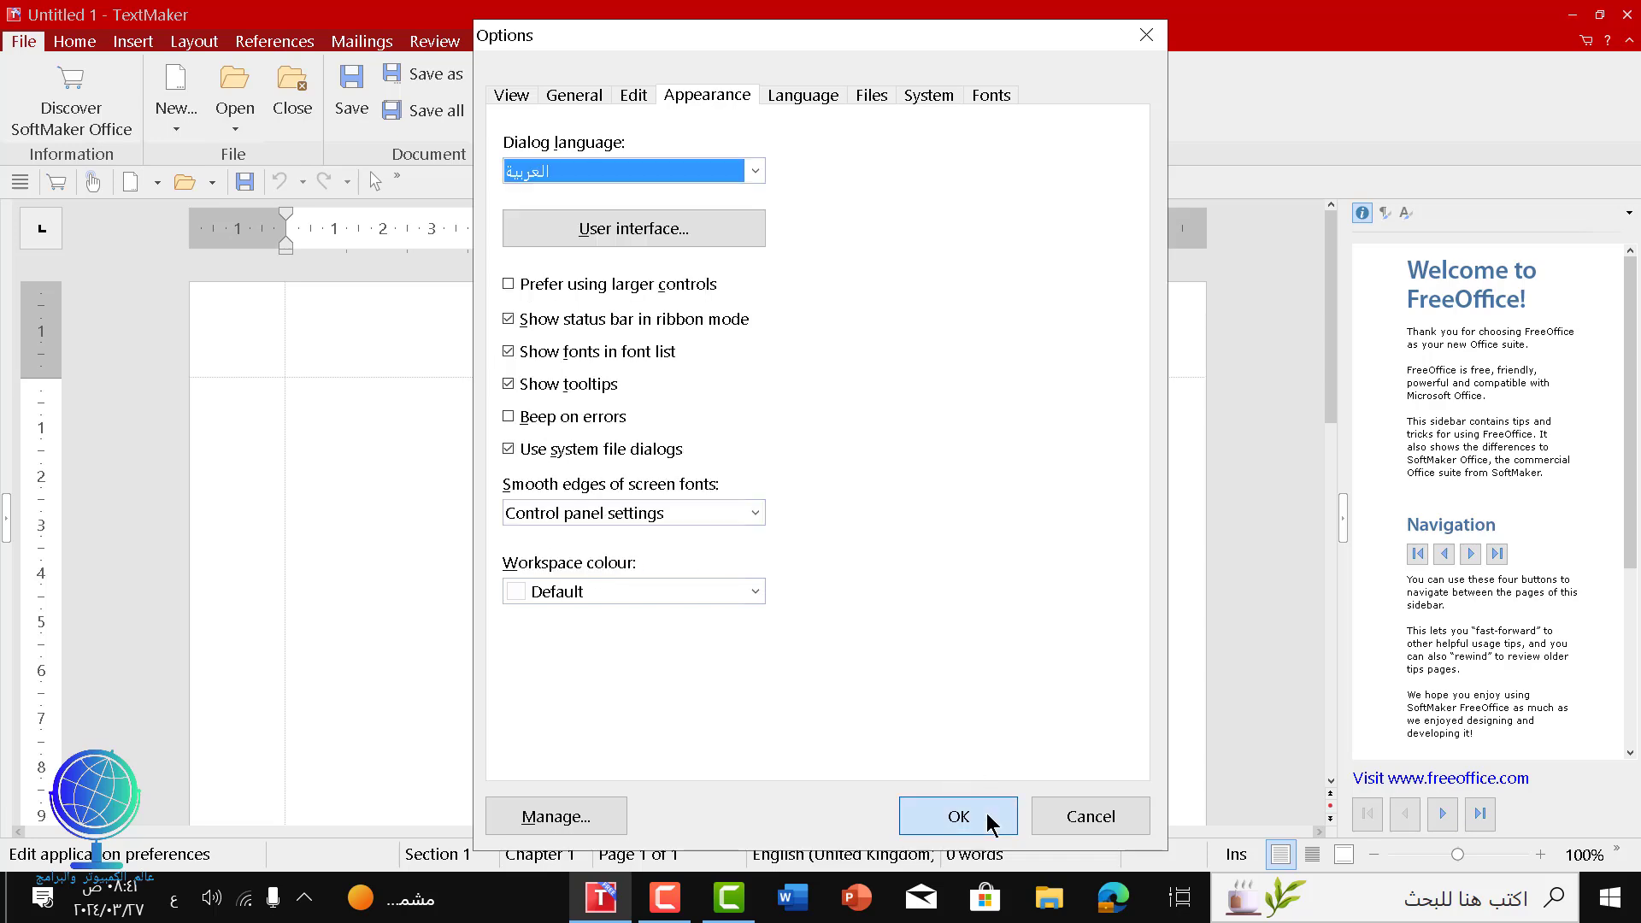
left_click(958, 817)
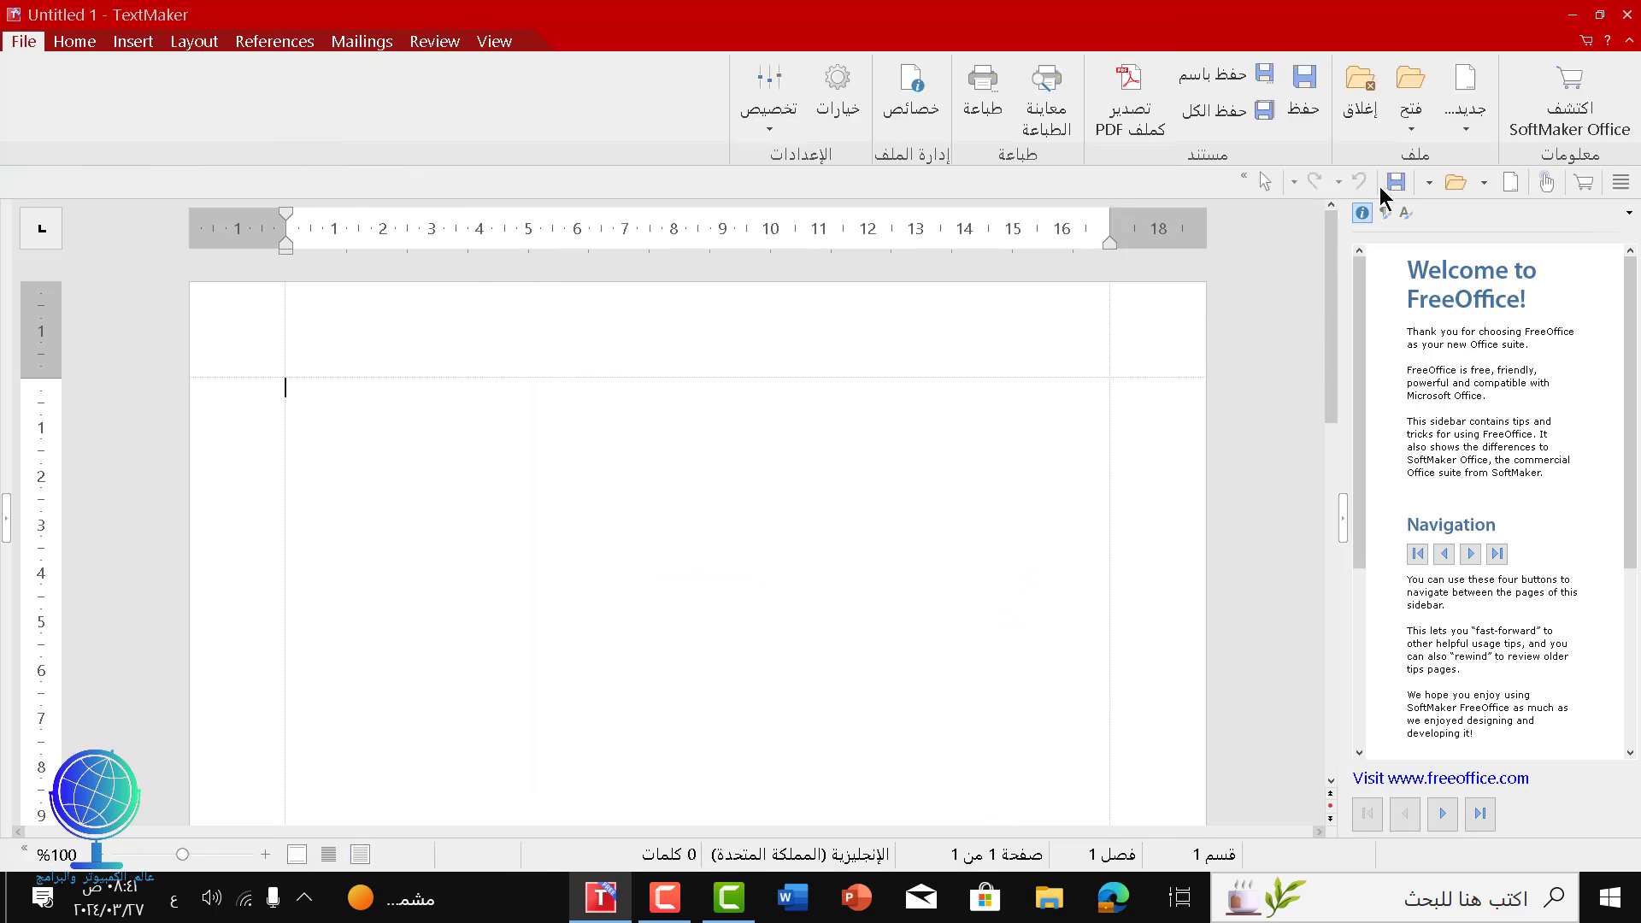
Step: Align the empty first paragraph to the page's right margin and set the font size to 30
left_click(1500, 44)
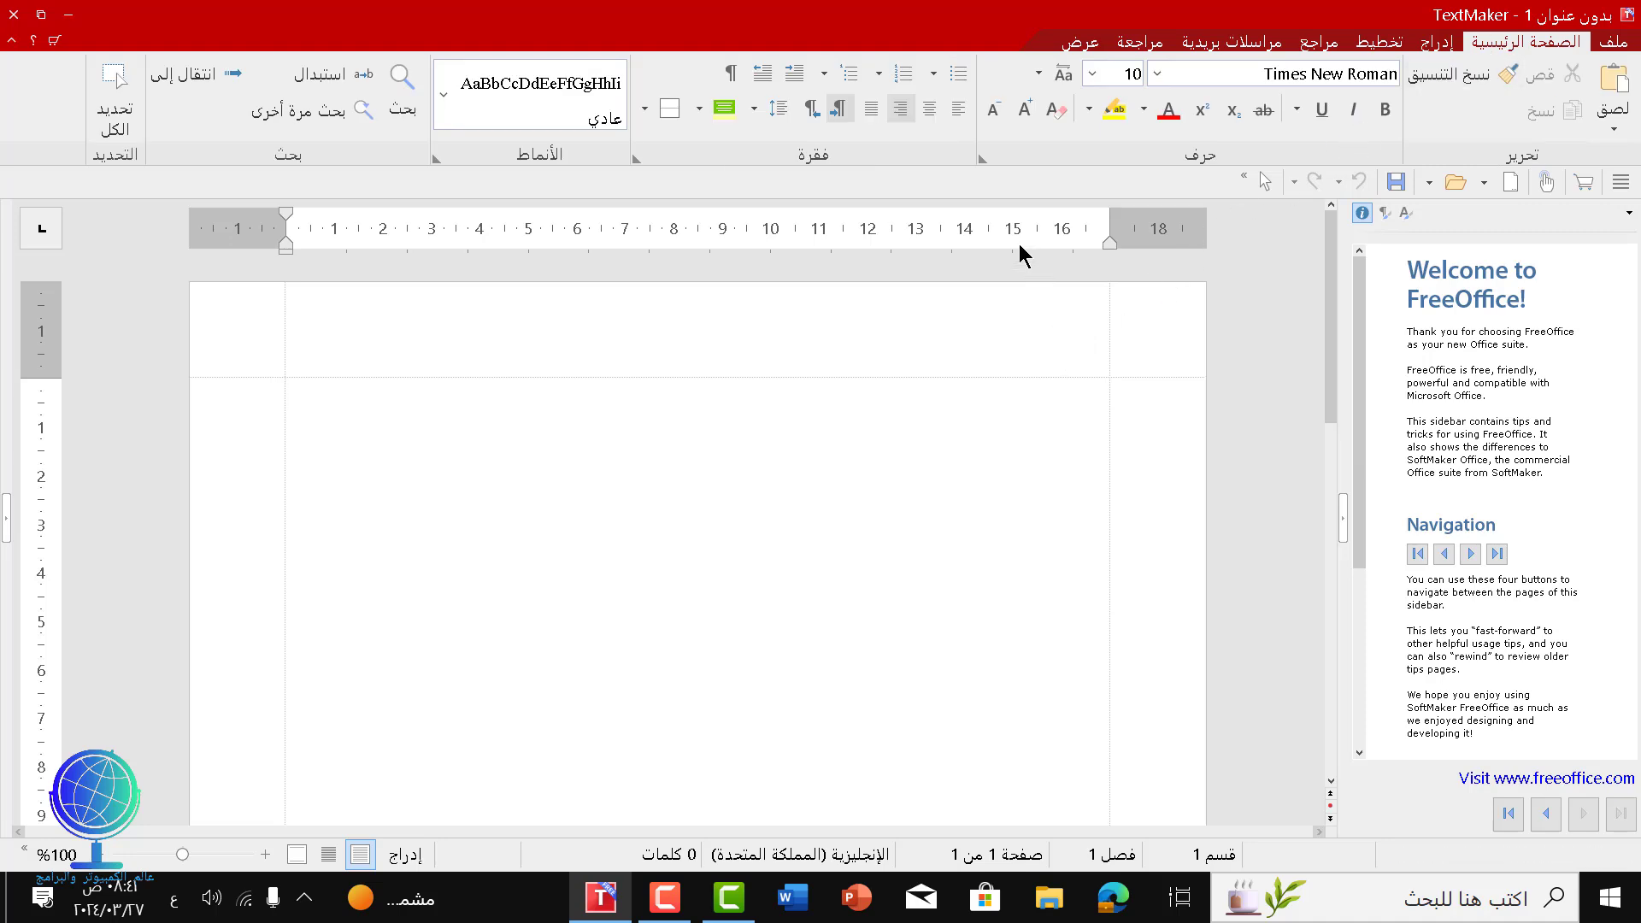
left_click(959, 115)
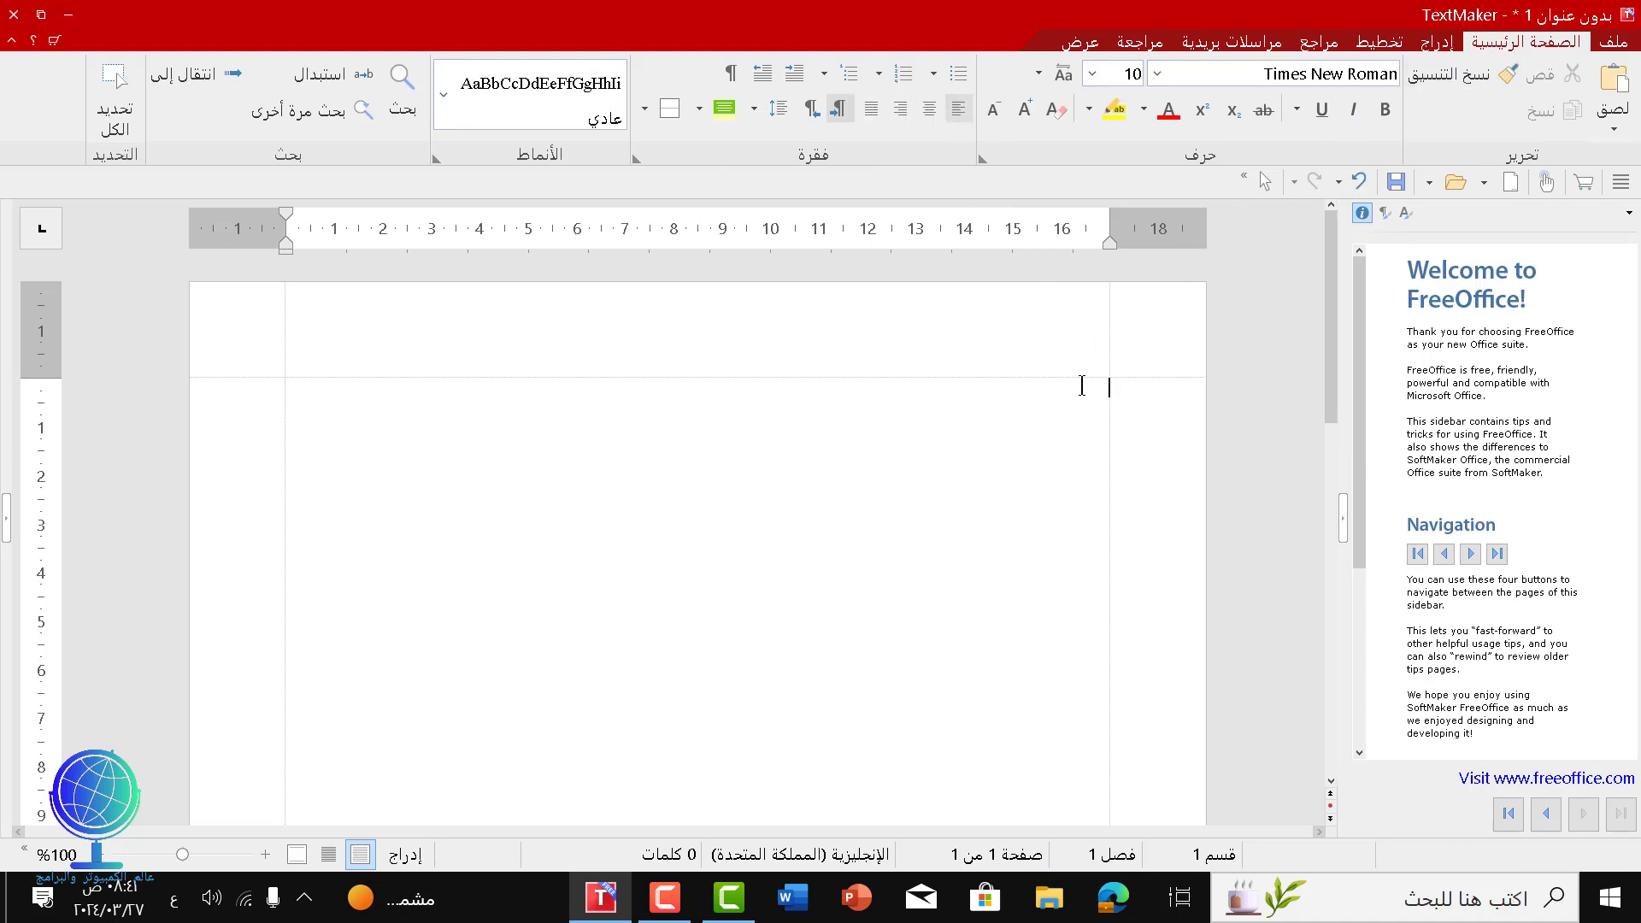
left_click(1093, 73)
scroll(1122, 332, "down", 2)
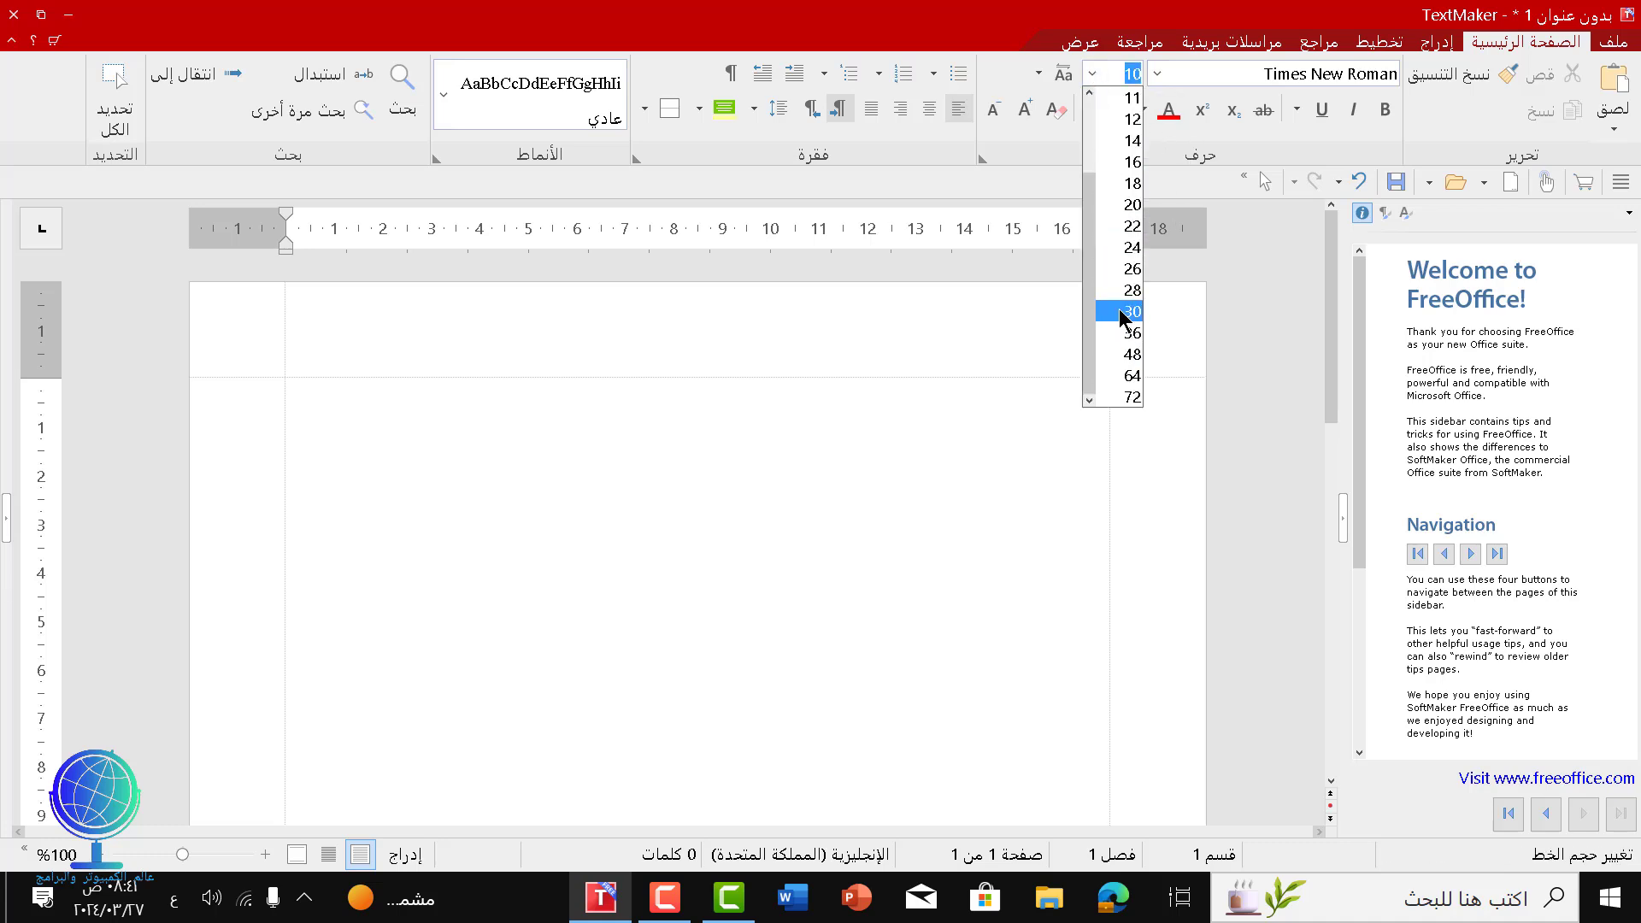
left_click(1127, 311)
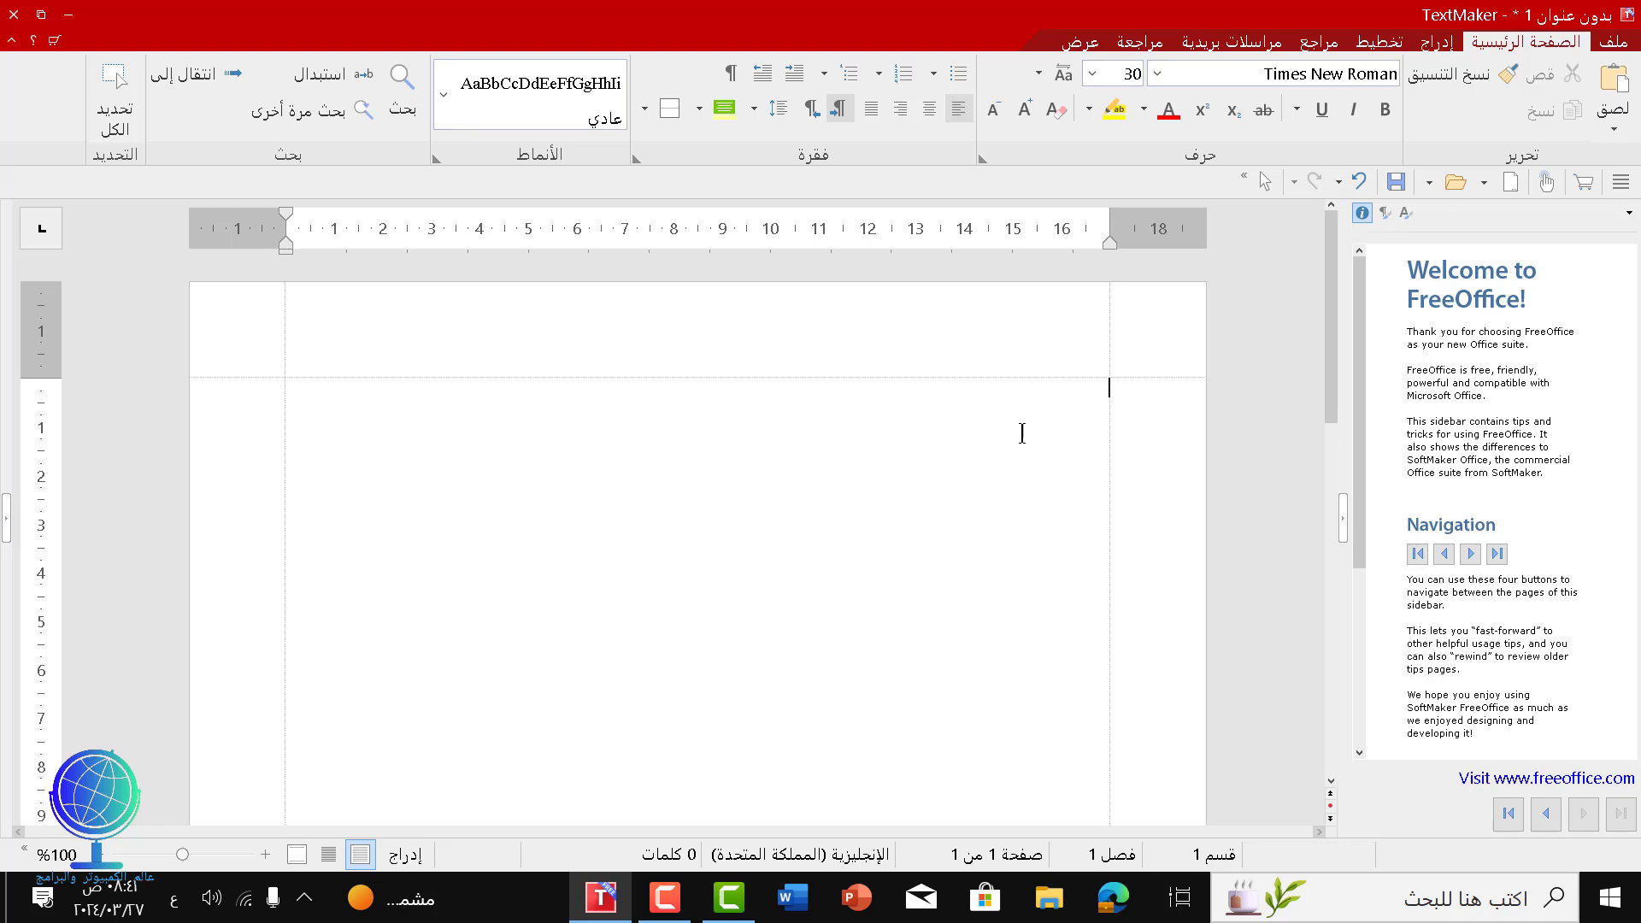
Step: Write "بسم الله الرحمن الرحيم" on the first line of the document
type("بس")
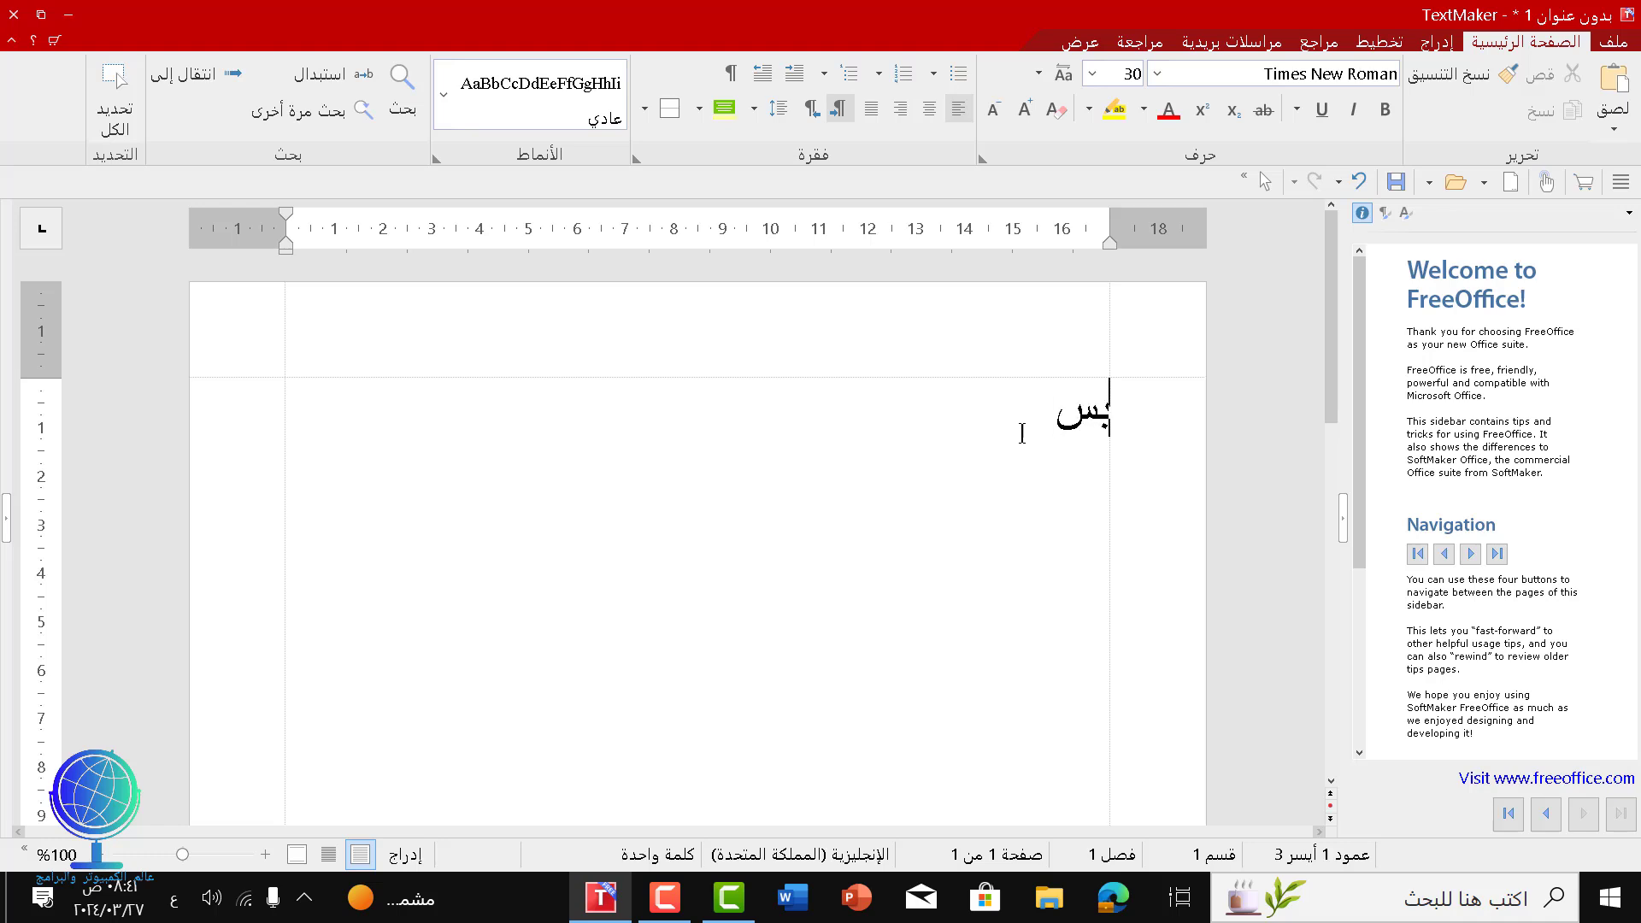
type("م الله ال")
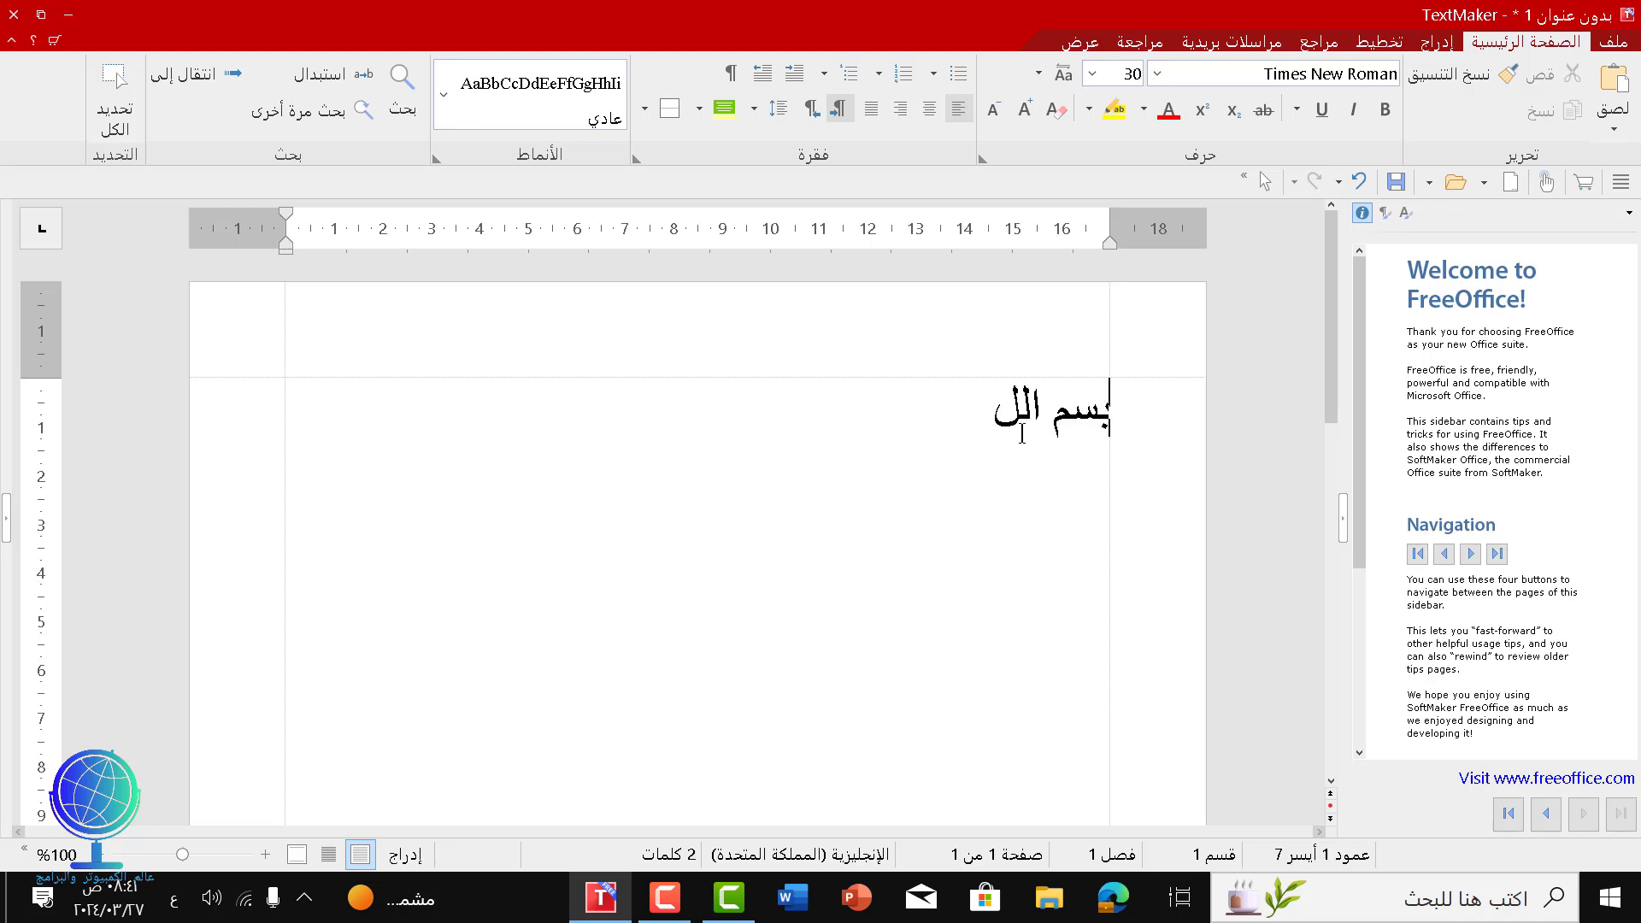
type("ر")
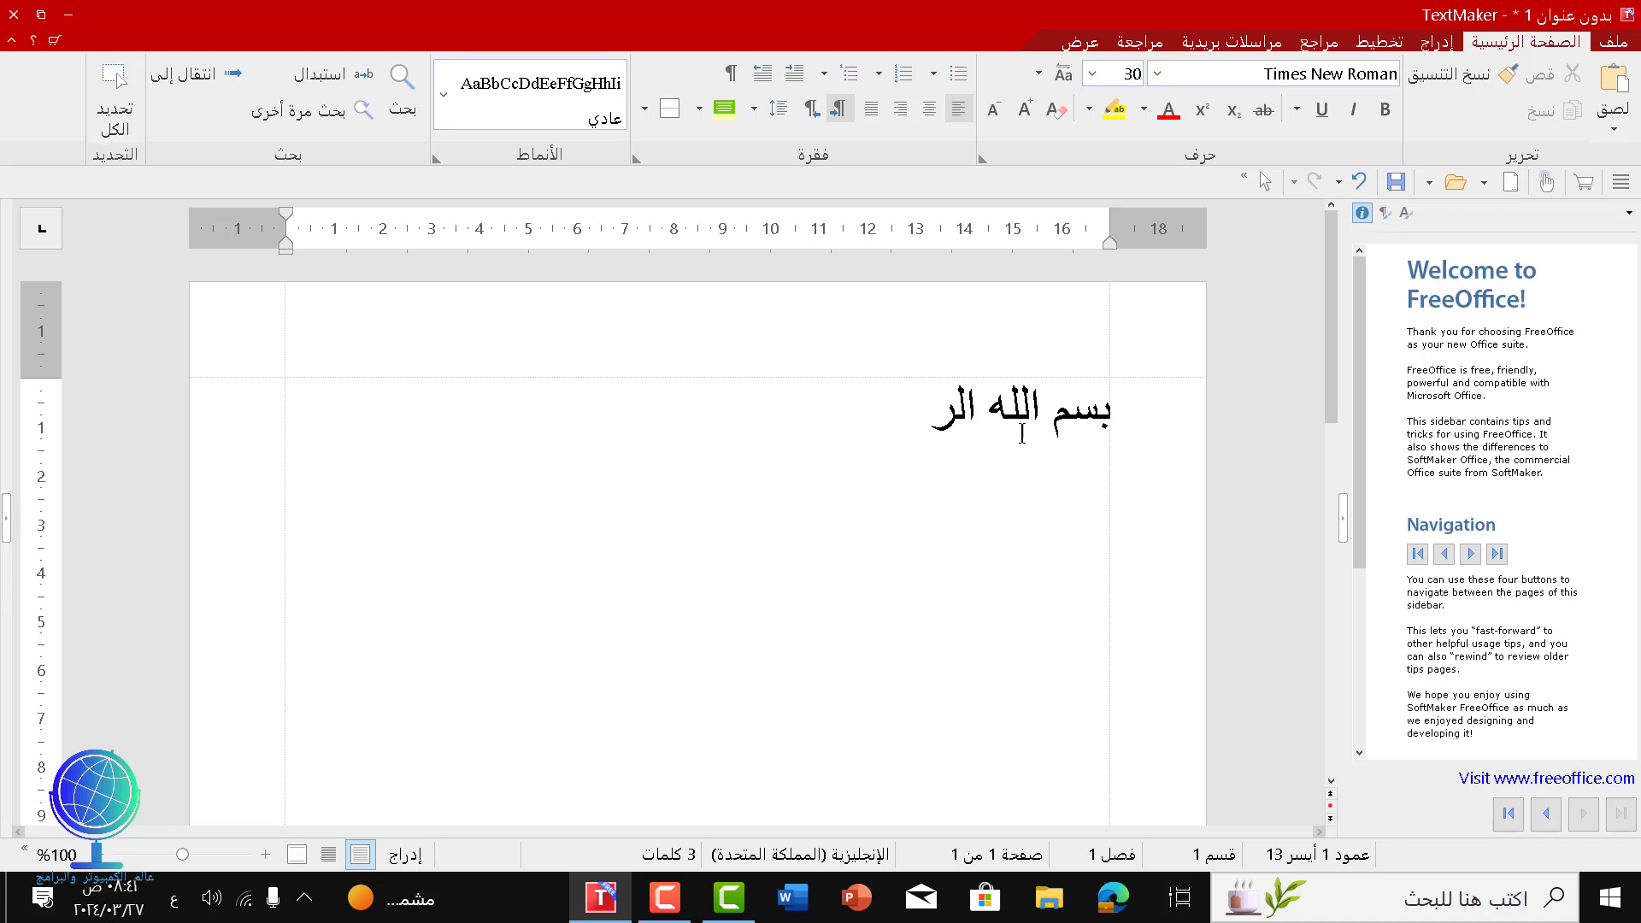
type("حمن الرح")
type("يم")
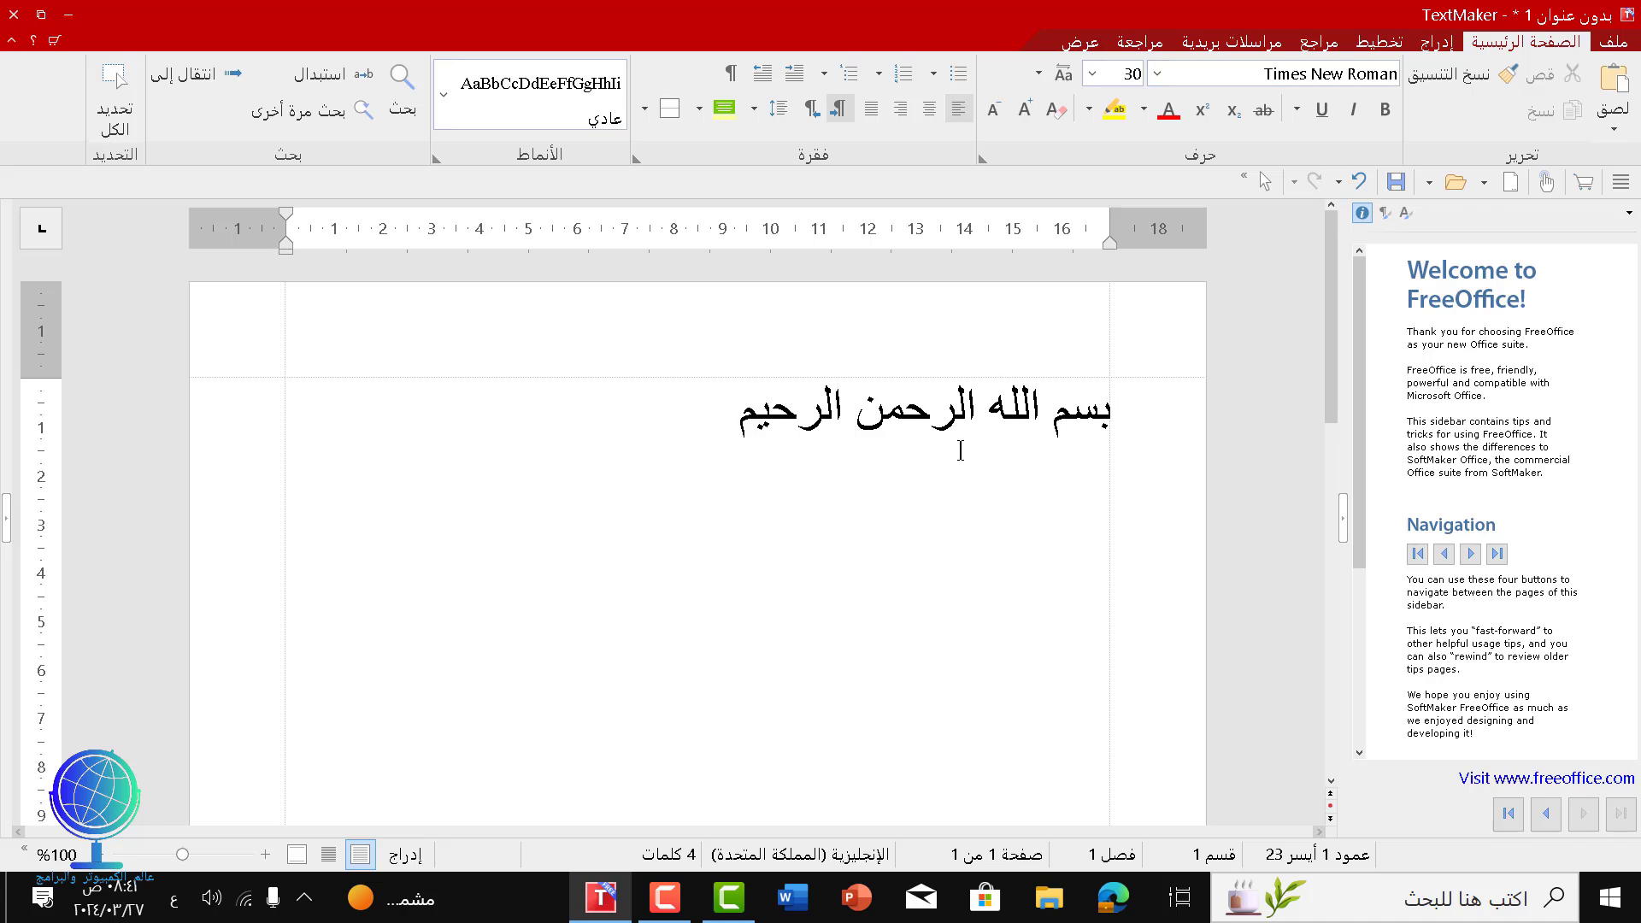
Step: Format the whole Arabic line in the Andalus font and colour its text red
double_click(954, 405)
triple_click(954, 405)
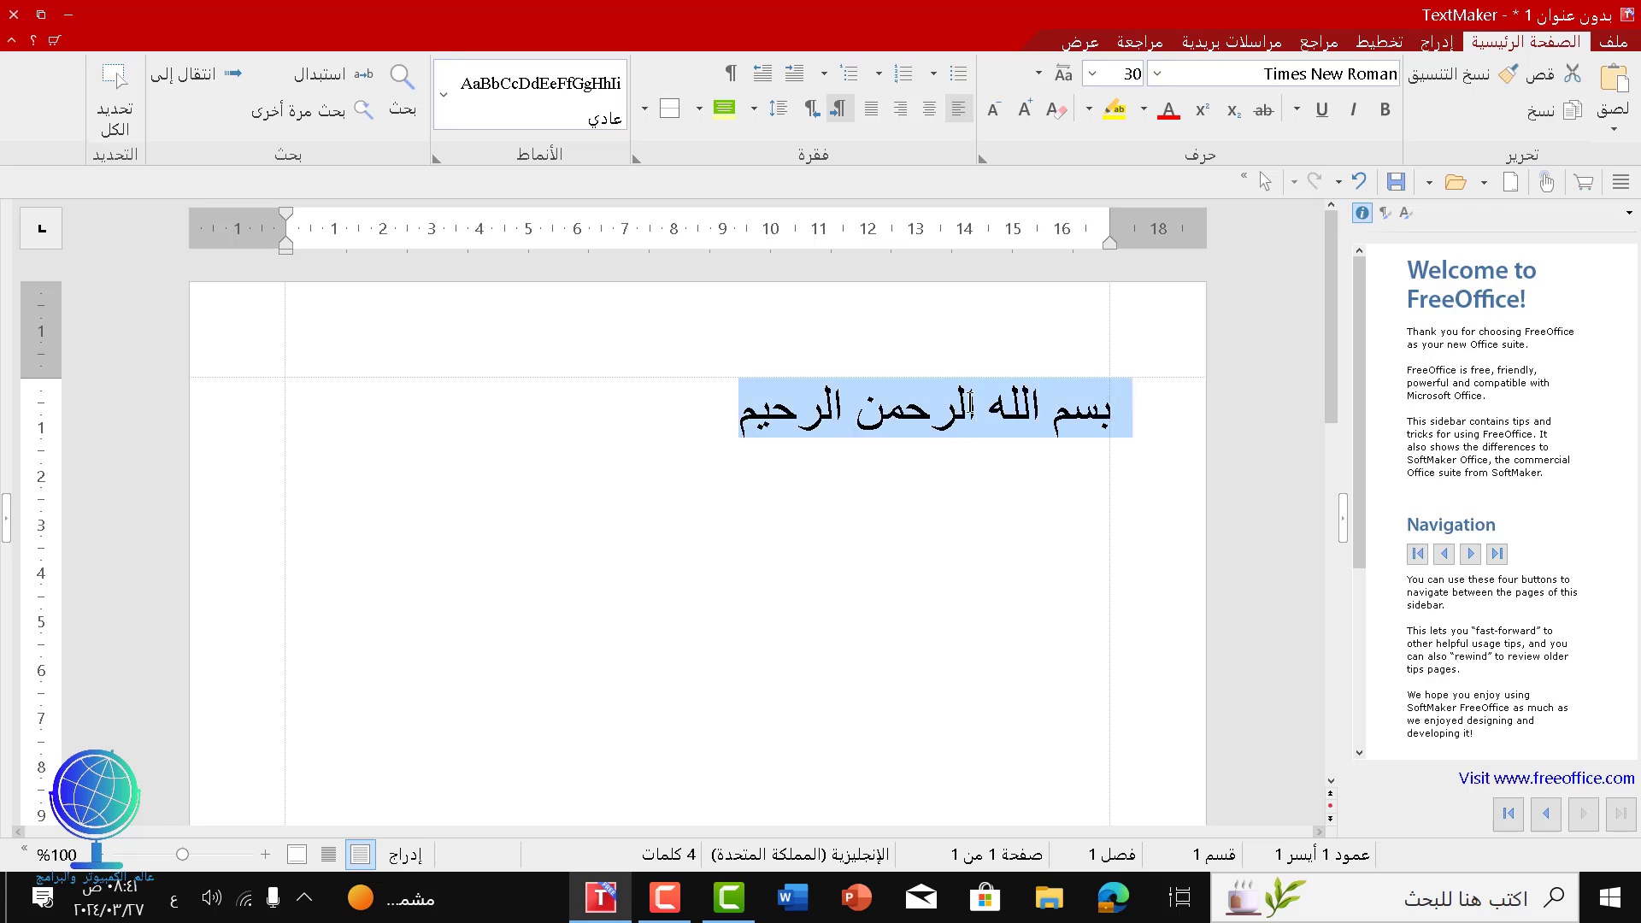
left_click(1164, 83)
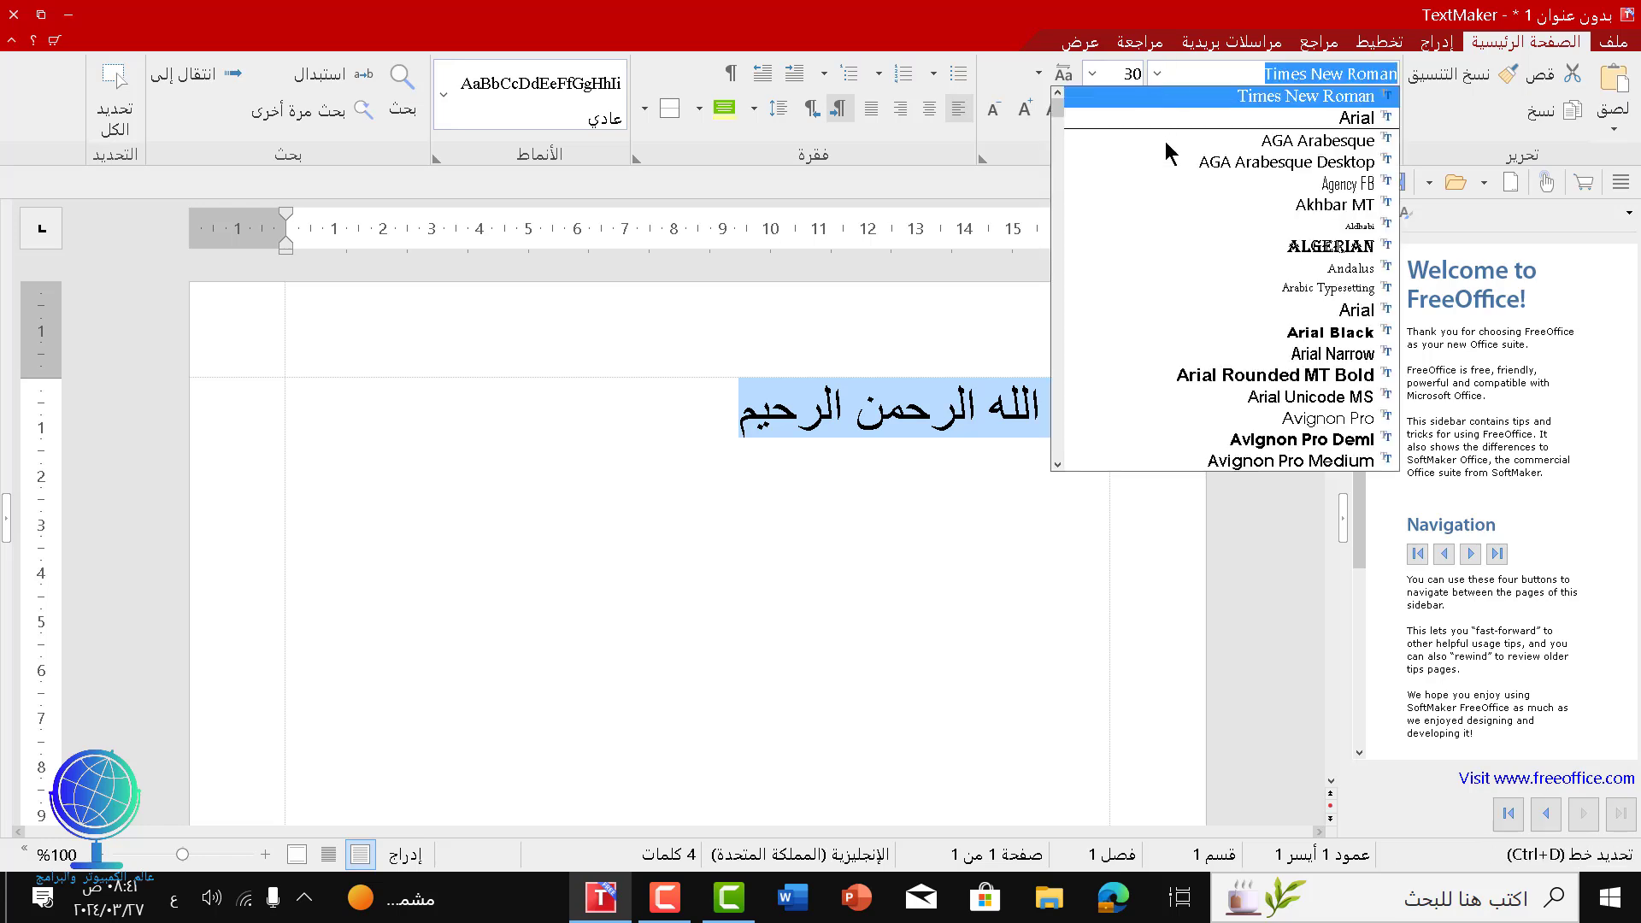
left_click(1214, 272)
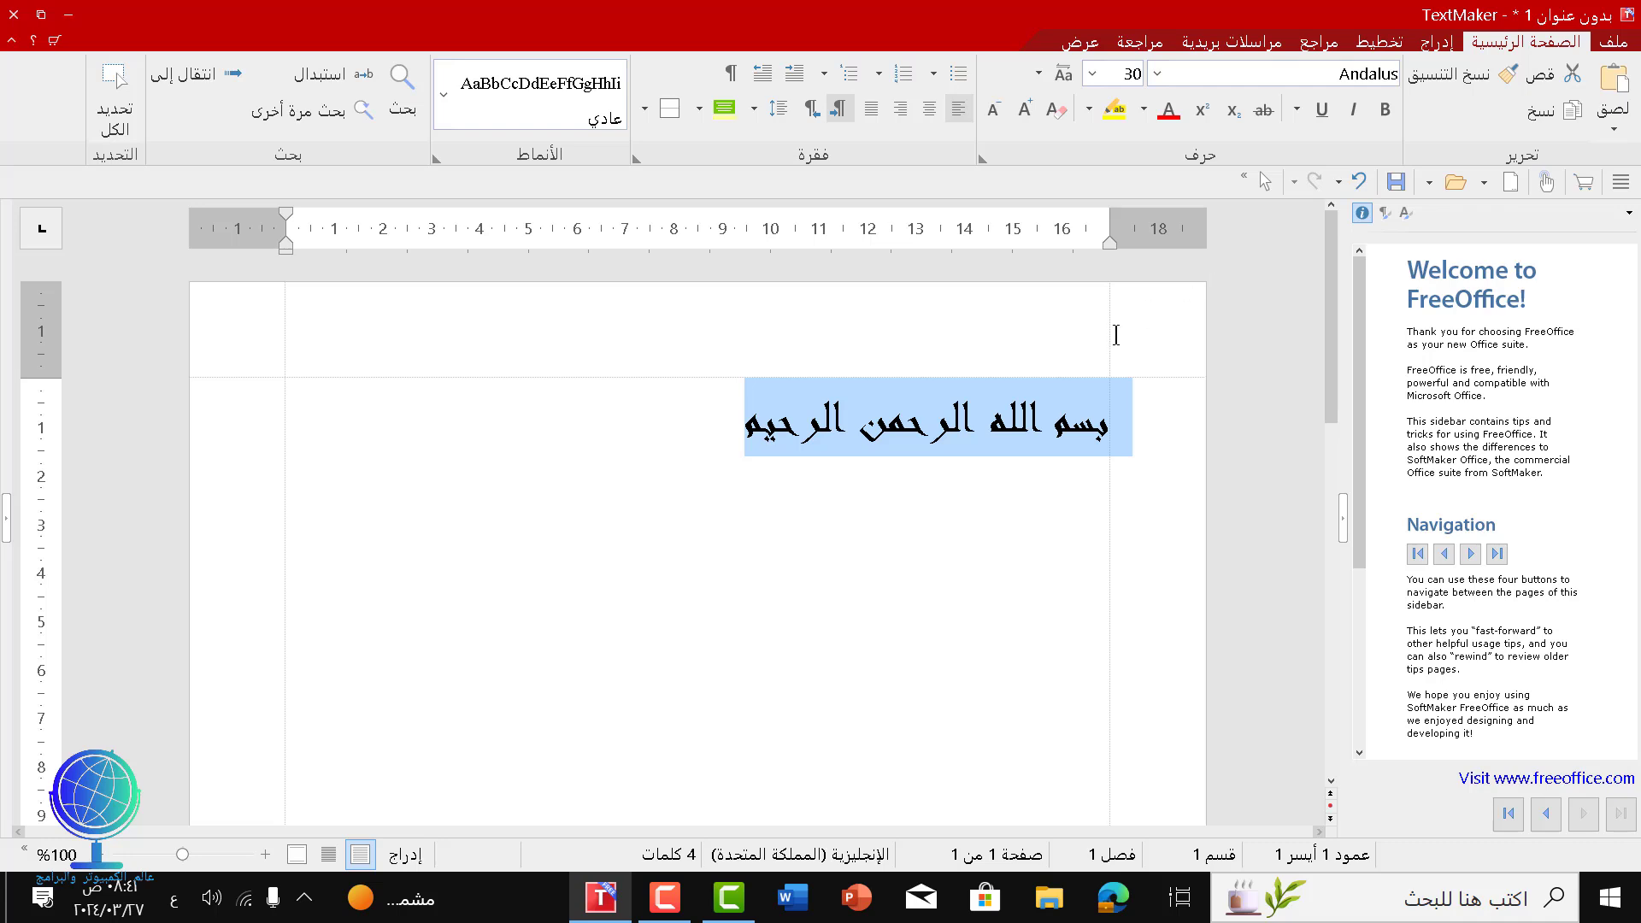
left_click(1168, 111)
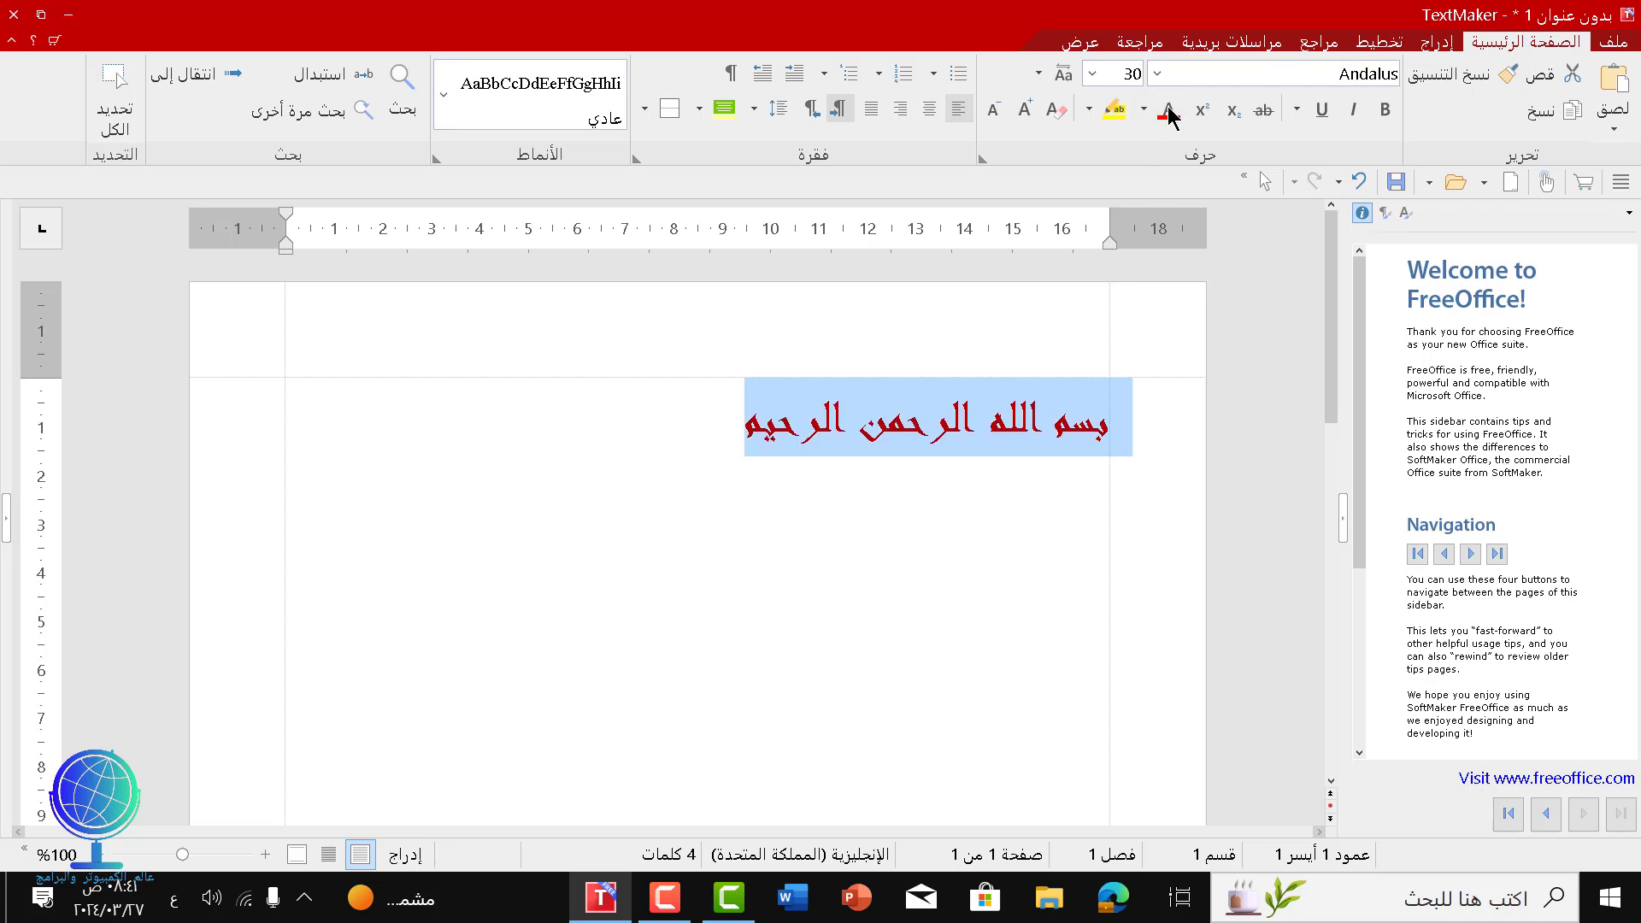
left_click(1144, 111)
left_click(1143, 111)
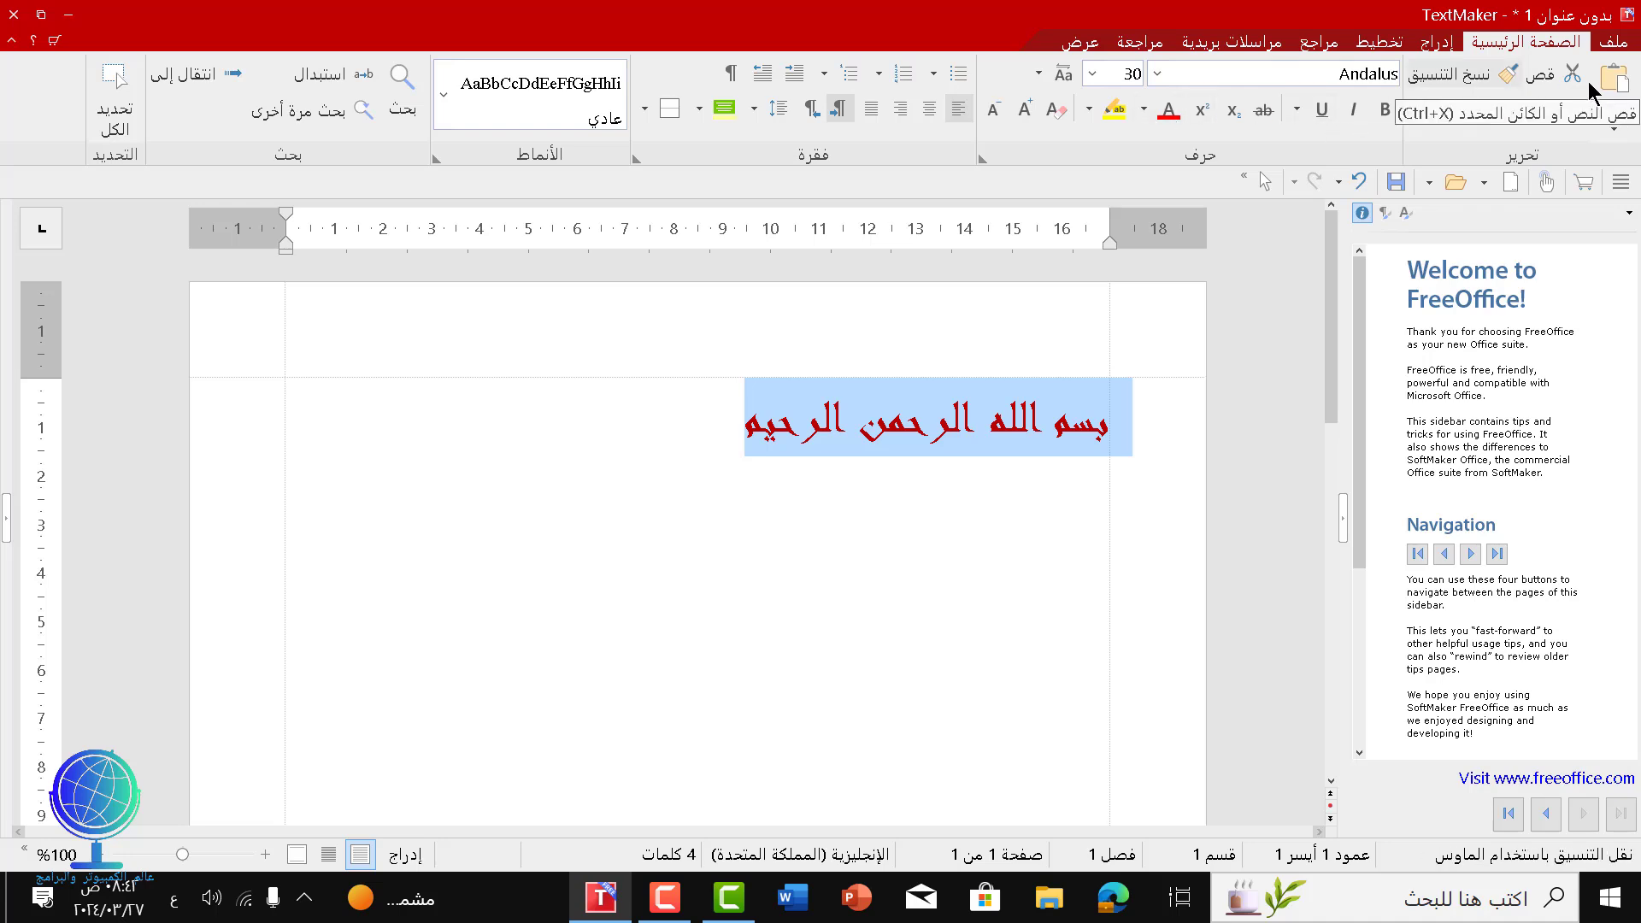
Step: Save the document to the desktop as بسم الله الرحمن الرحيم in Word .docx format, choosing Microsoft Office formats as default, and close TextMaker
left_click(1612, 41)
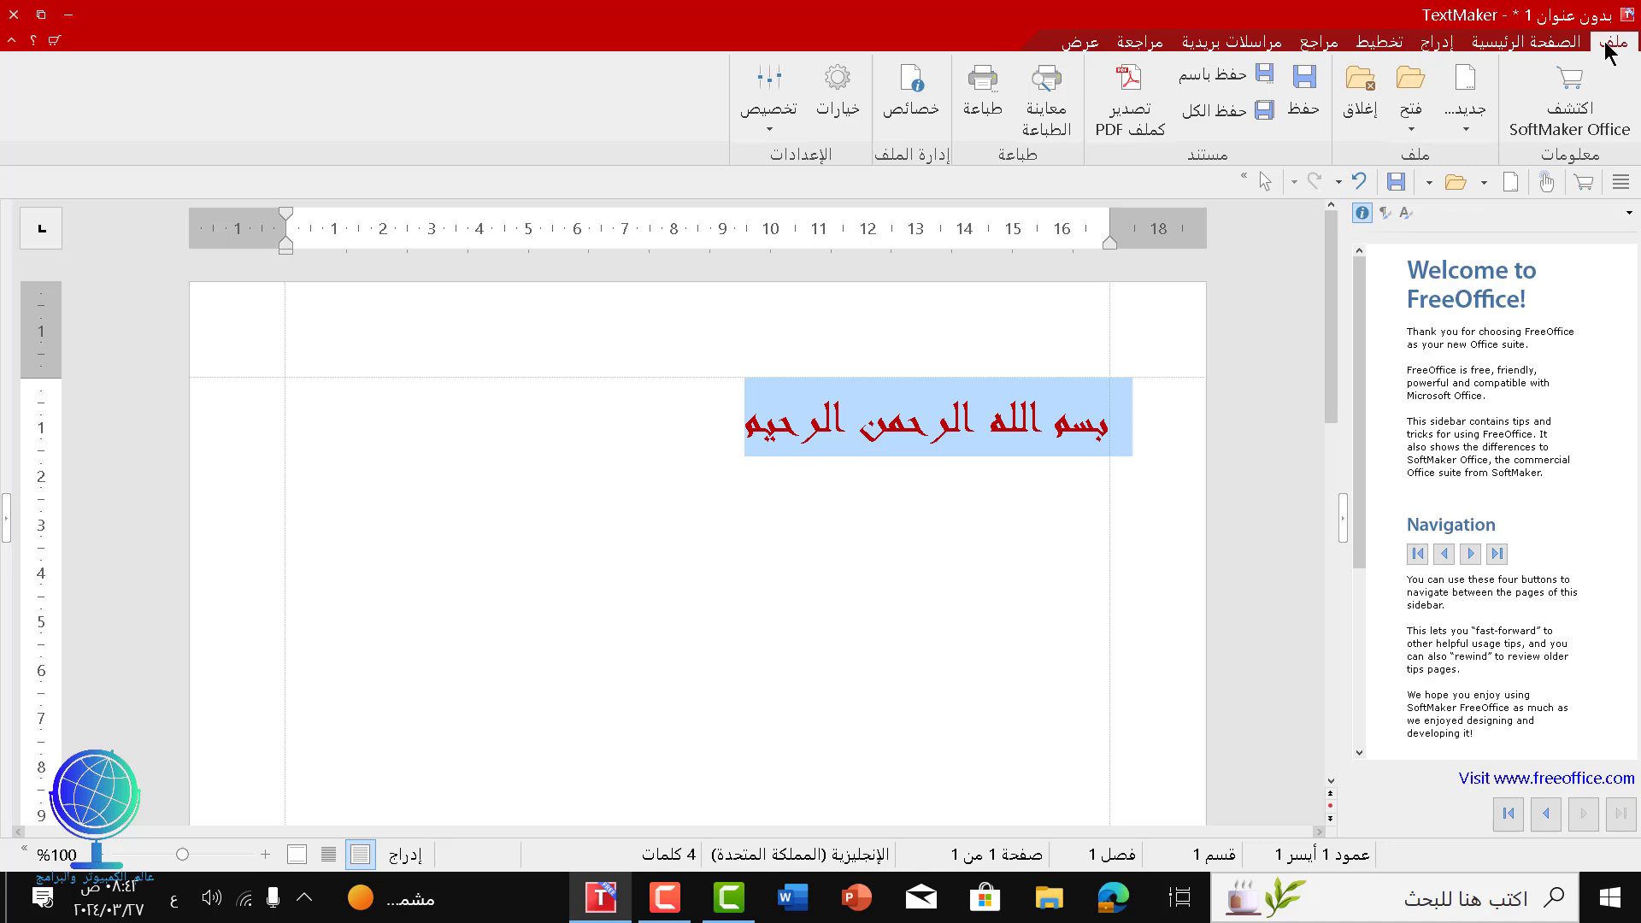
left_click(1231, 85)
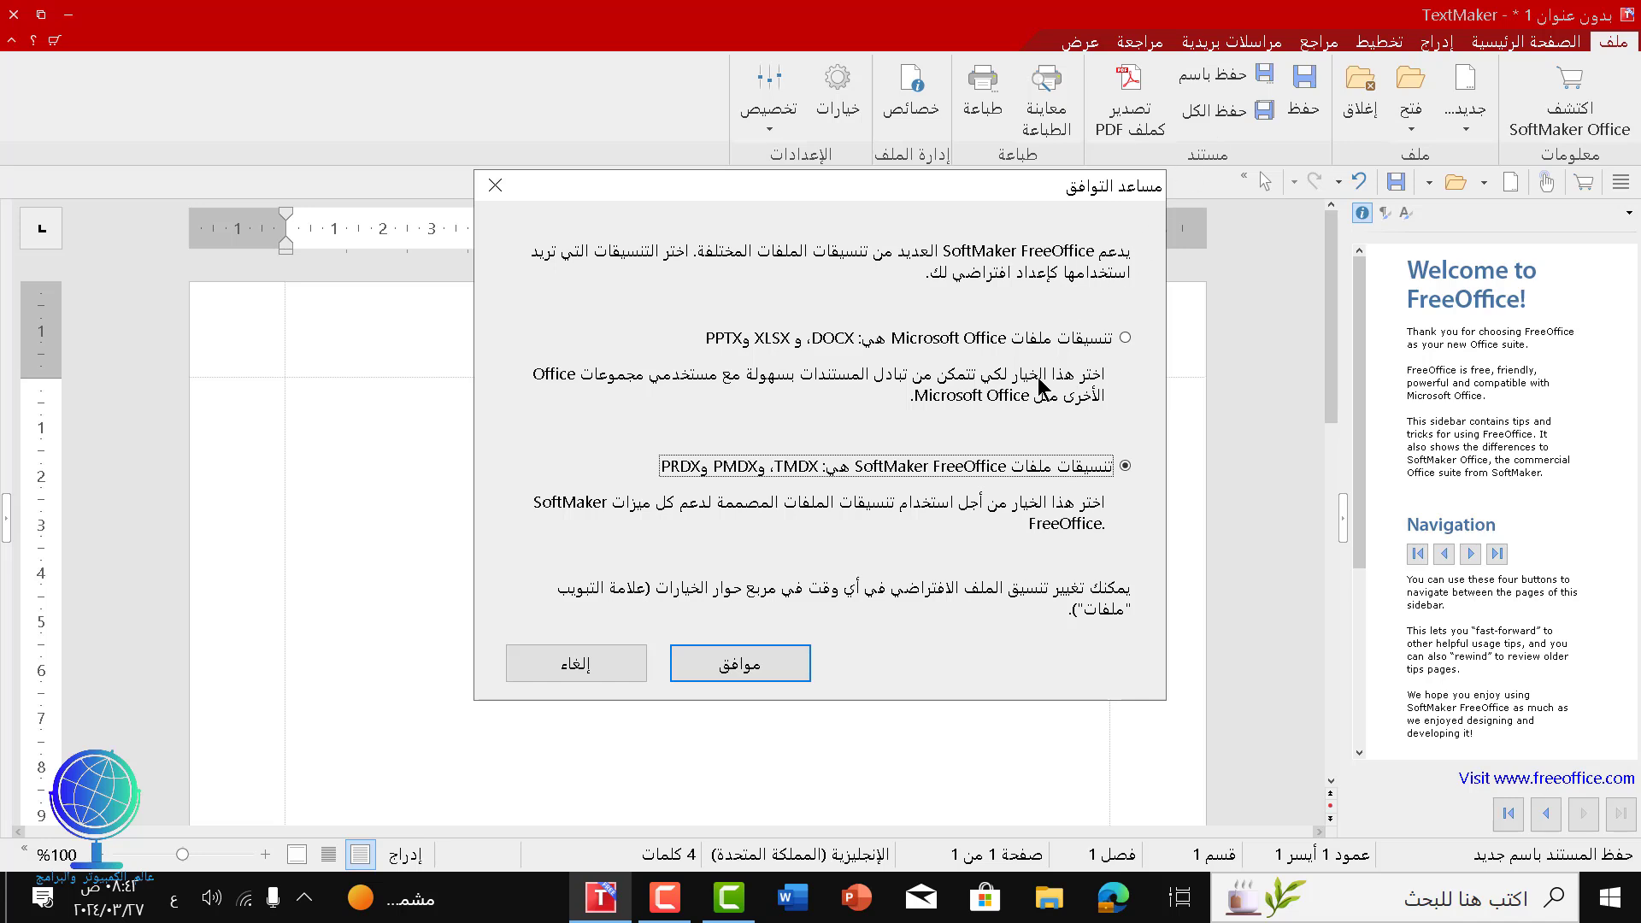
left_click(1091, 347)
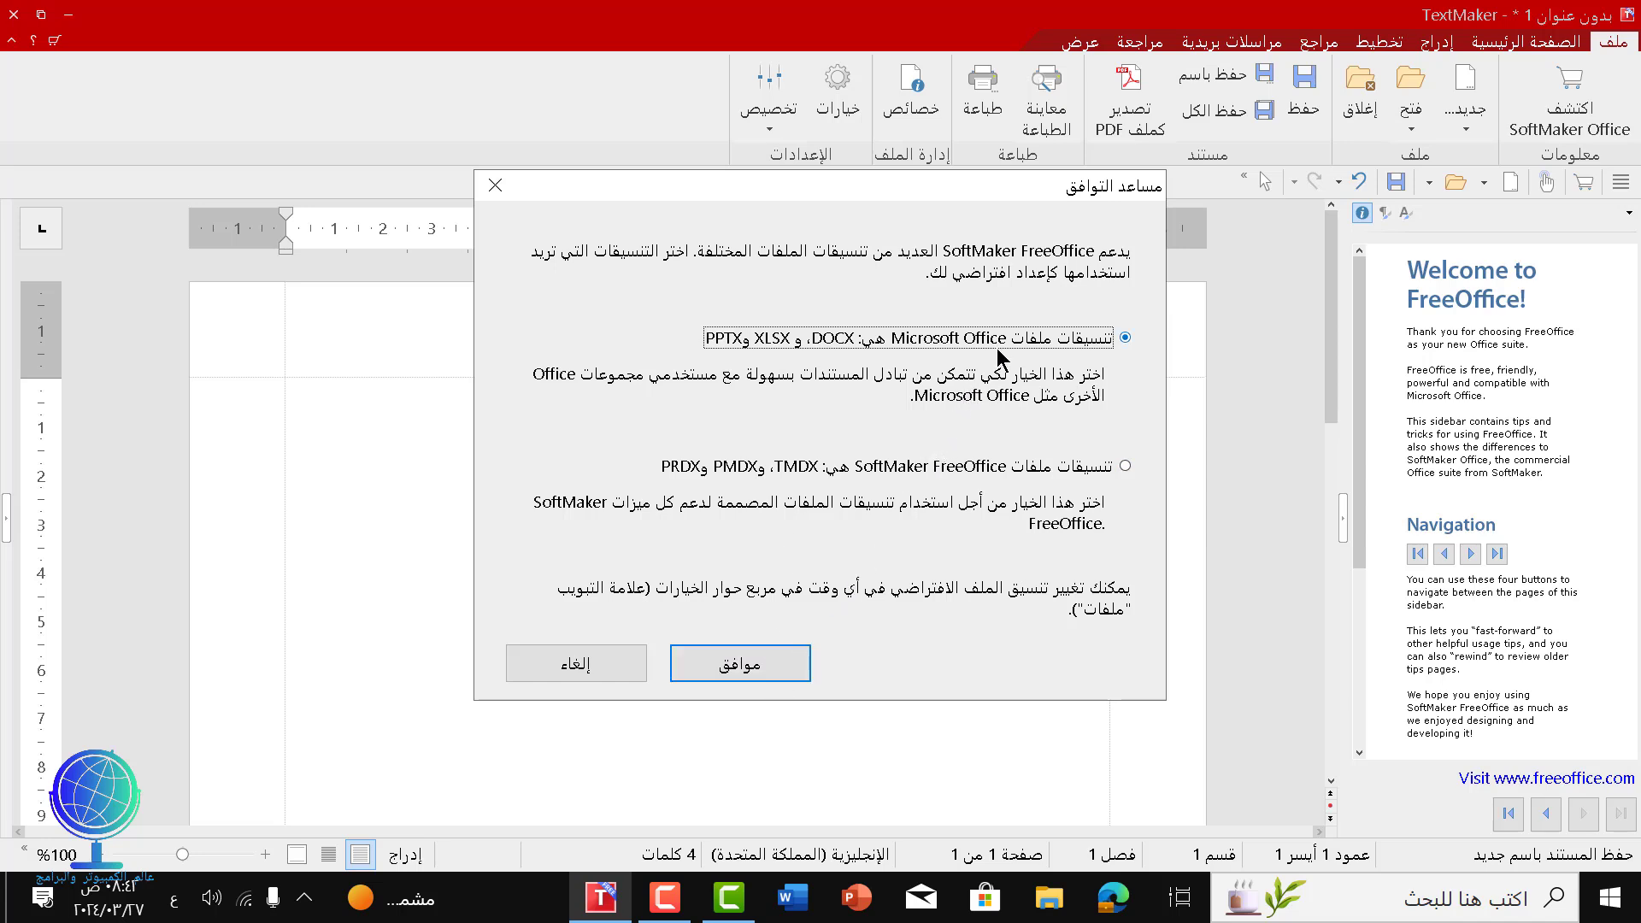
left_click(778, 675)
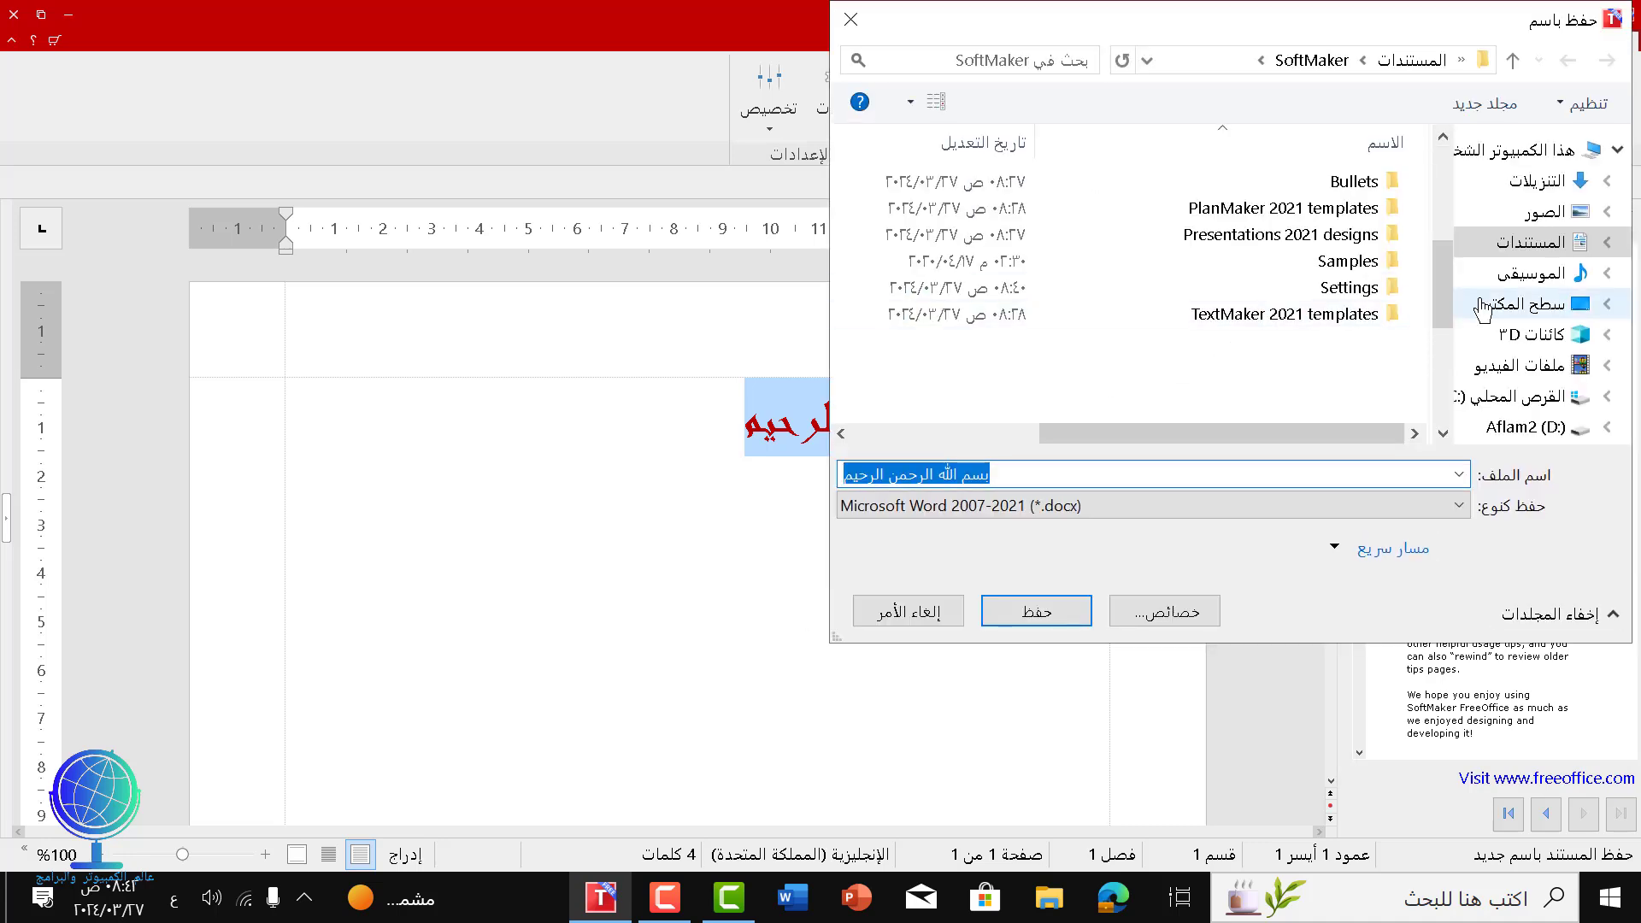
left_click(1474, 307)
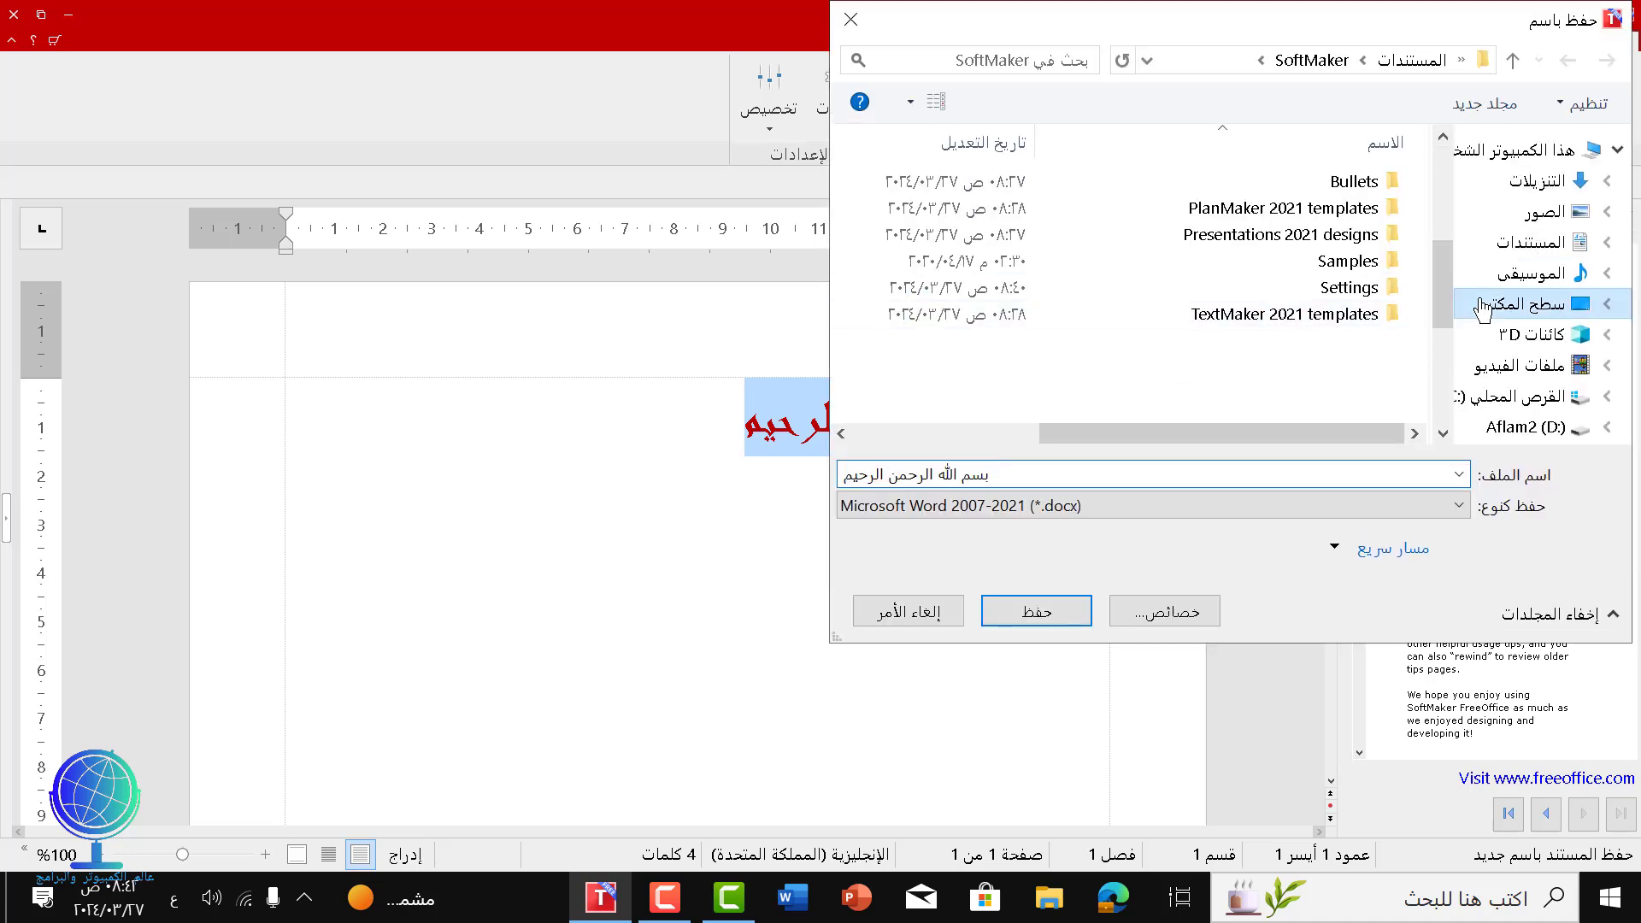
left_click(1038, 614)
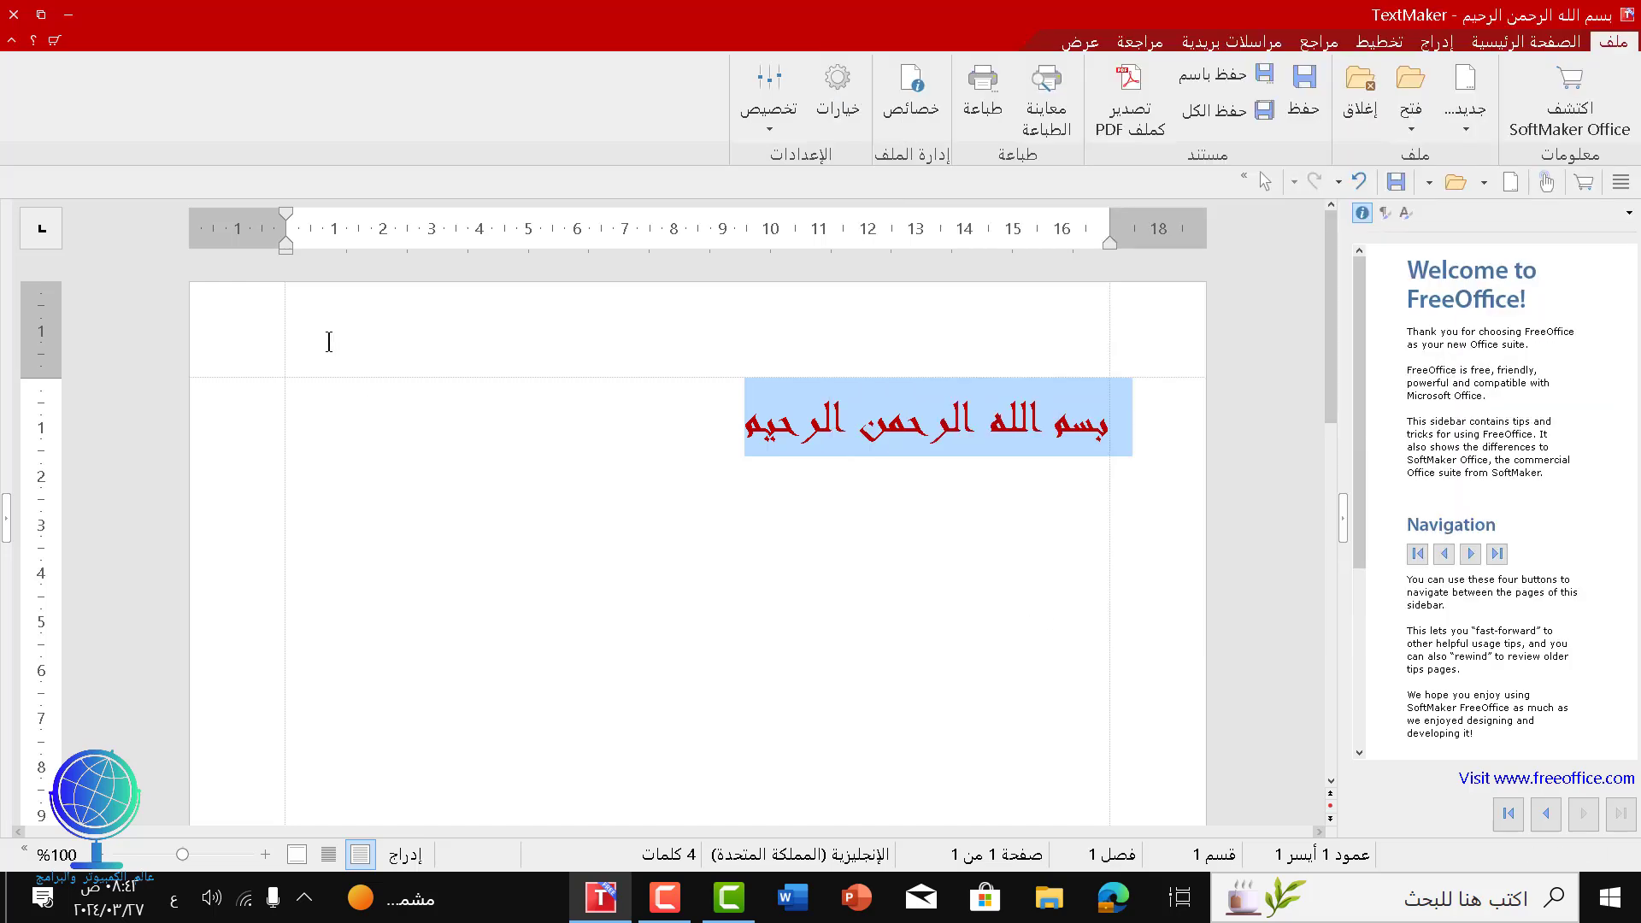
left_click(12, 14)
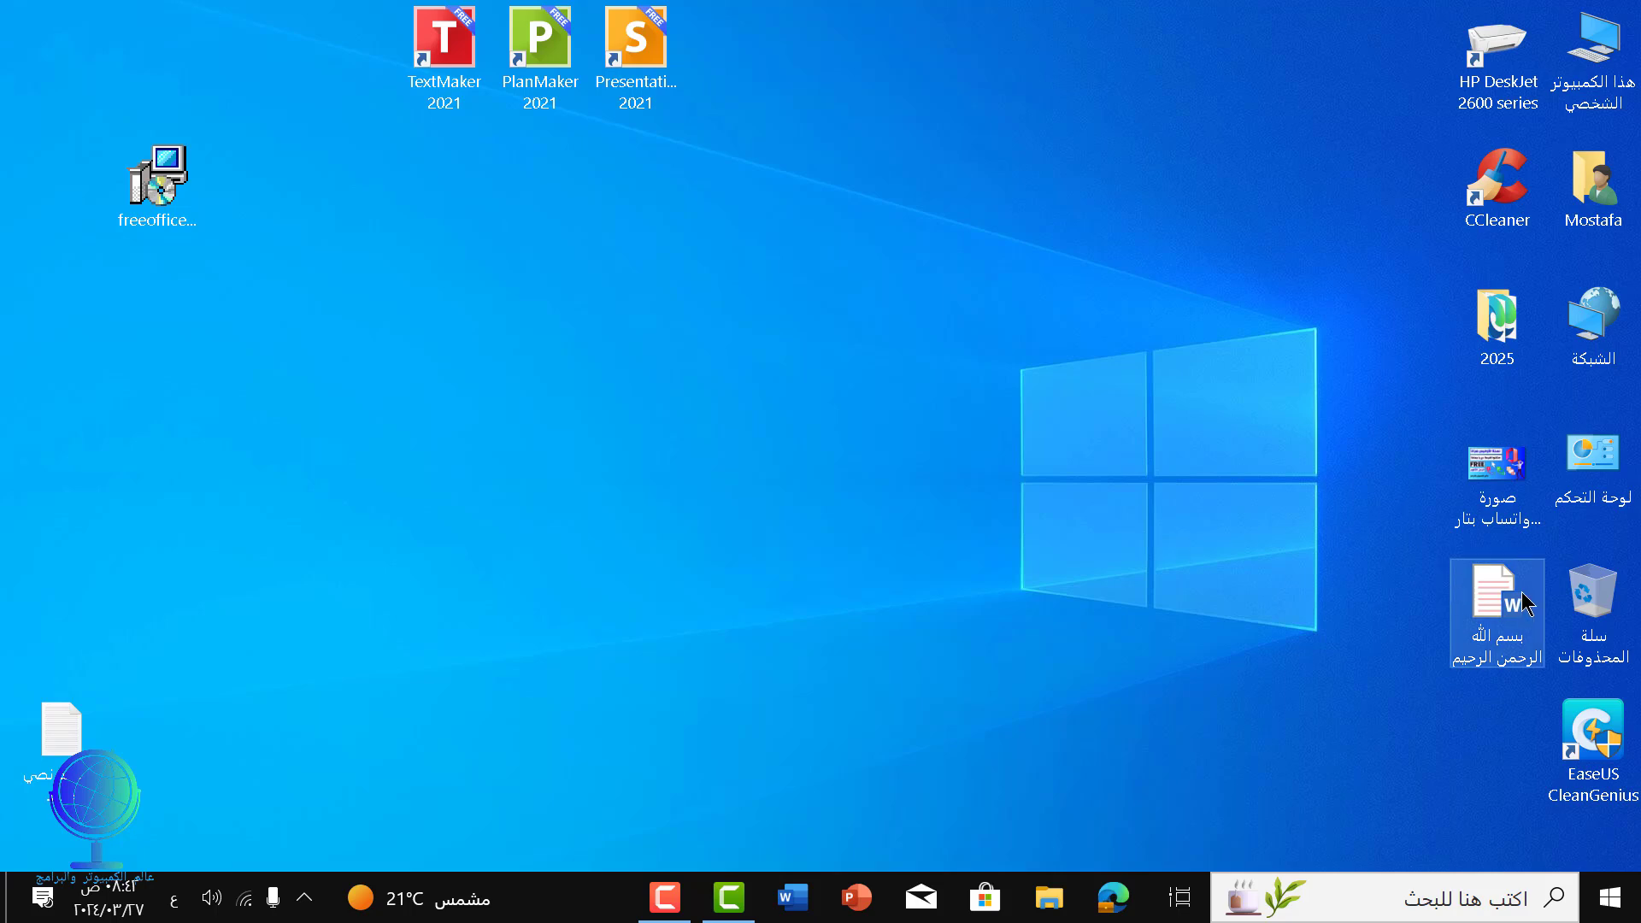
Step: Move the saved Word document to an empty spot on the desktop near the FreeOffice shortcuts and deselect it
left_click_drag(1453, 590, 905, 273)
mouse_move(842, 205)
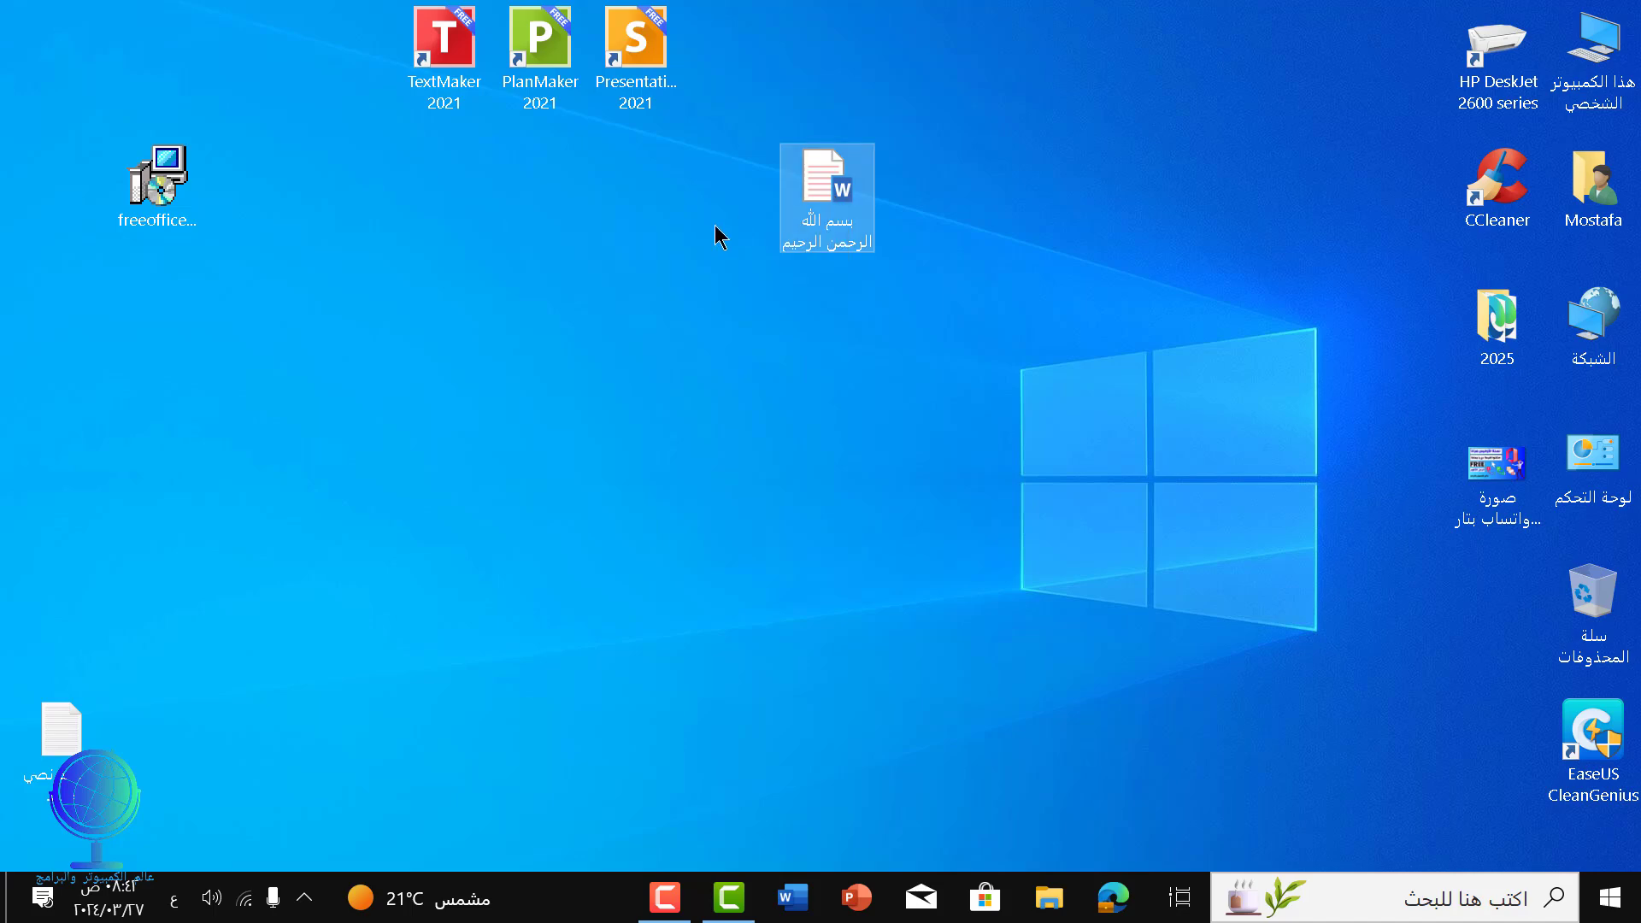
mouse_move(834, 174)
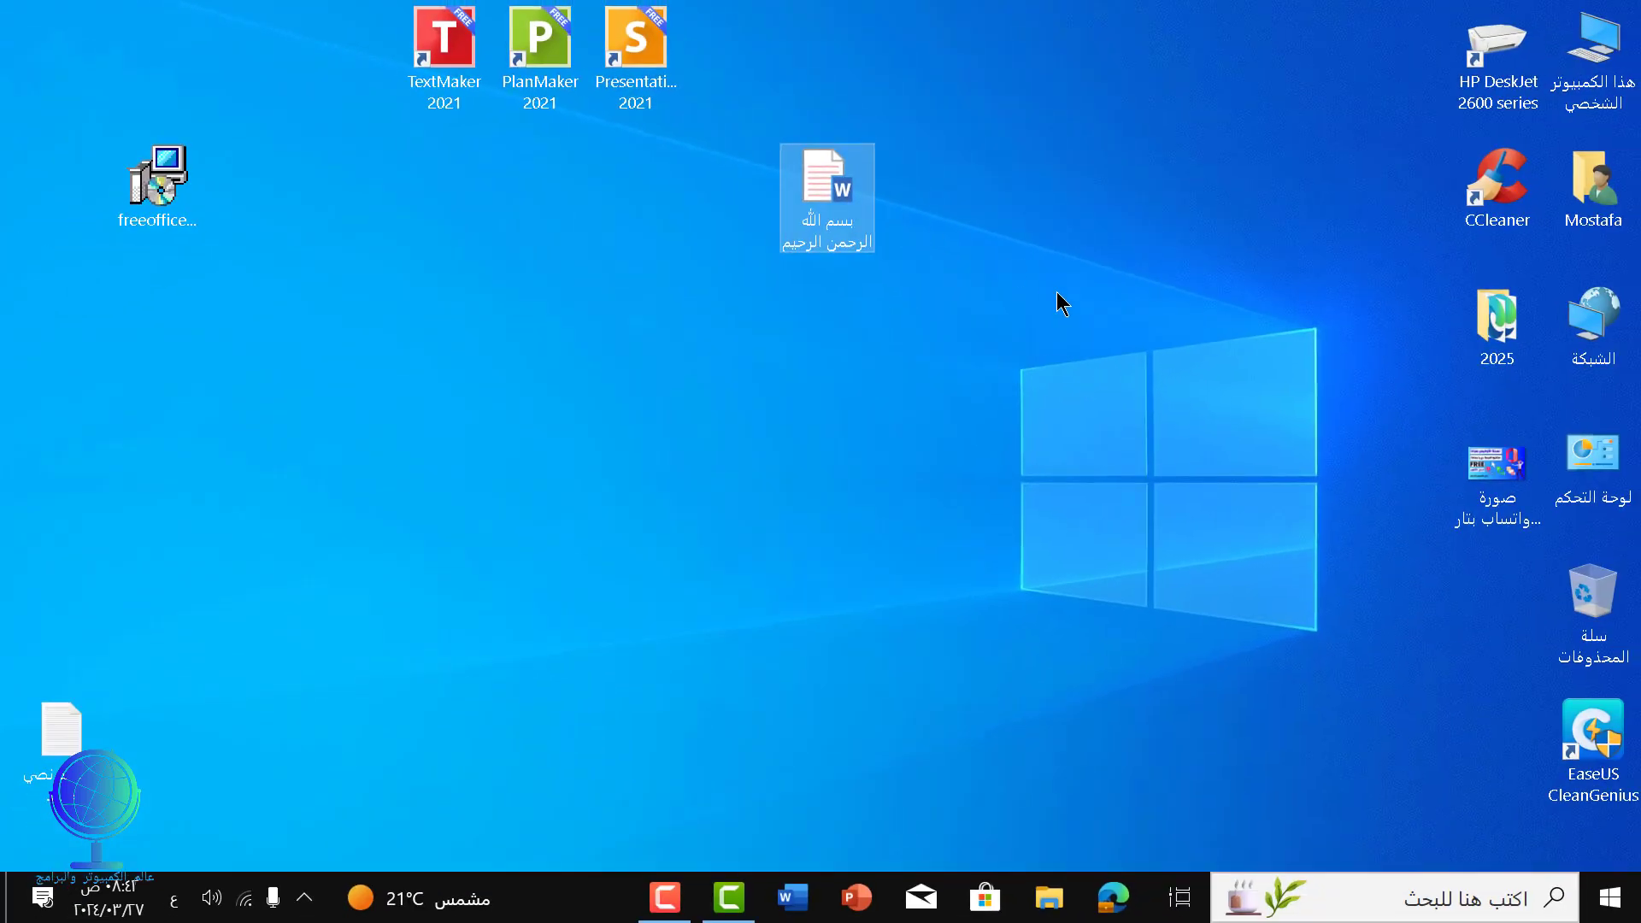
left_click(1058, 293)
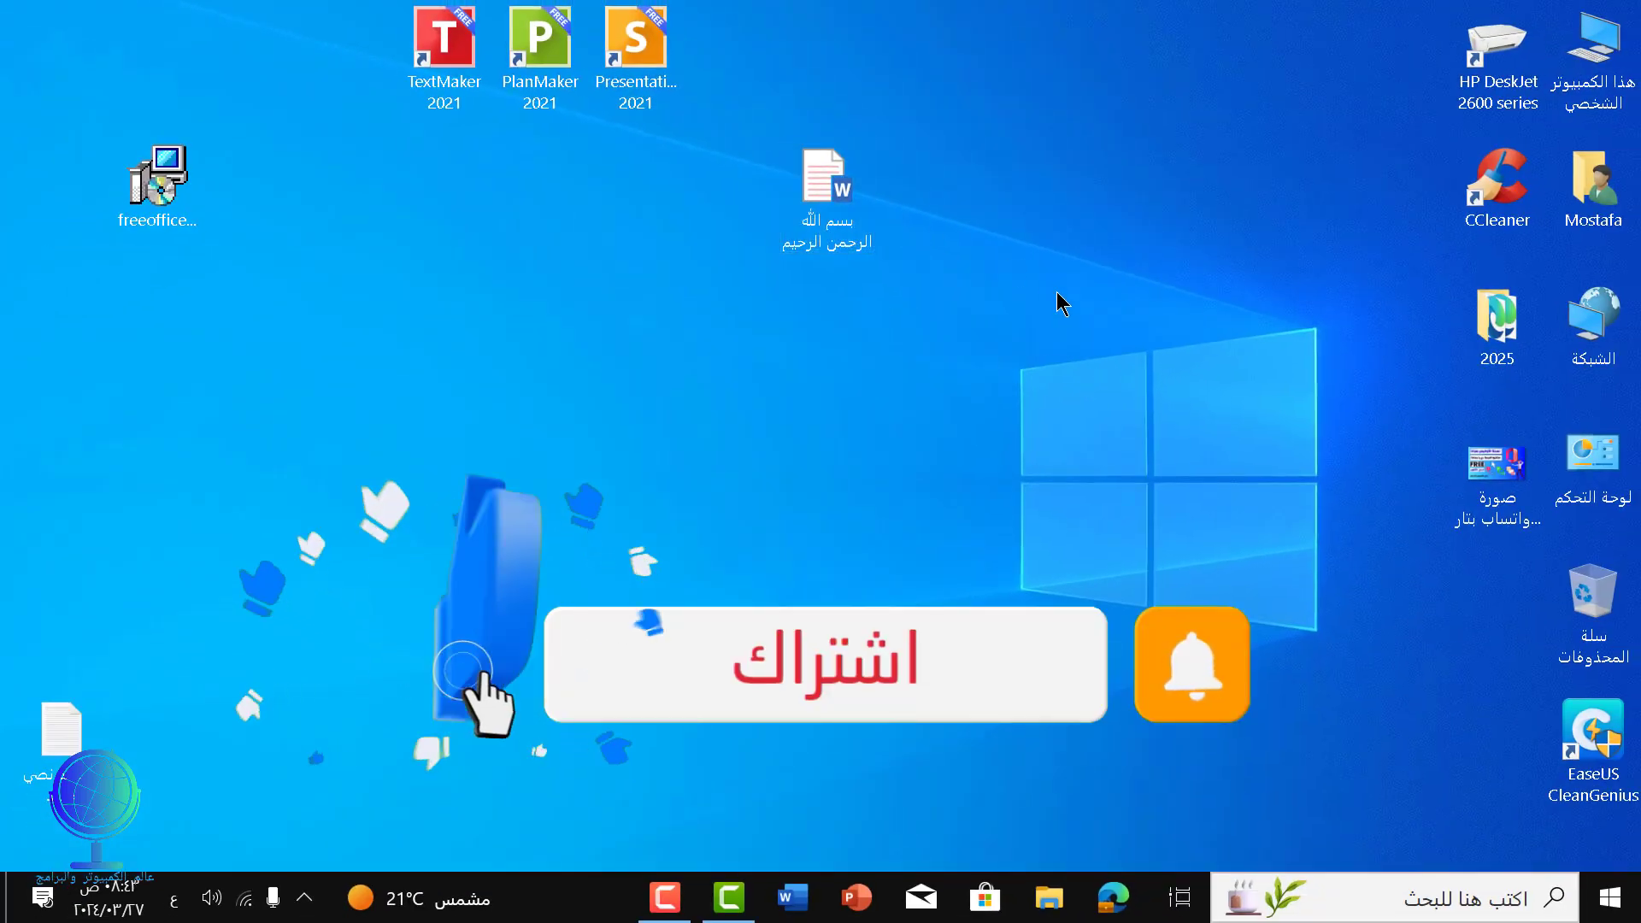